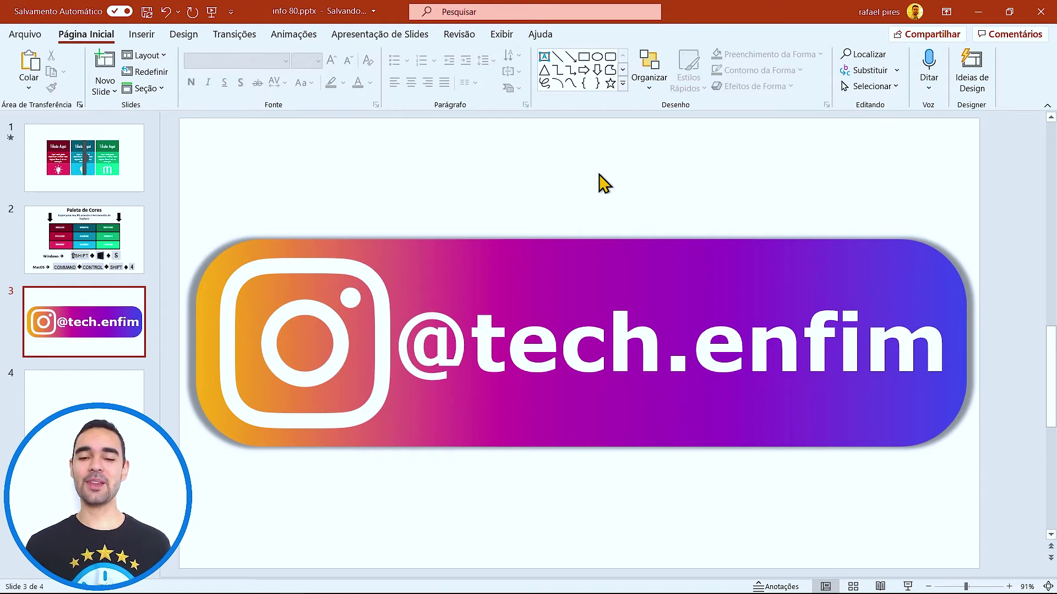
Go from the Instagram banner on slide 3 to the empty slide 4.
left_click(82, 385)
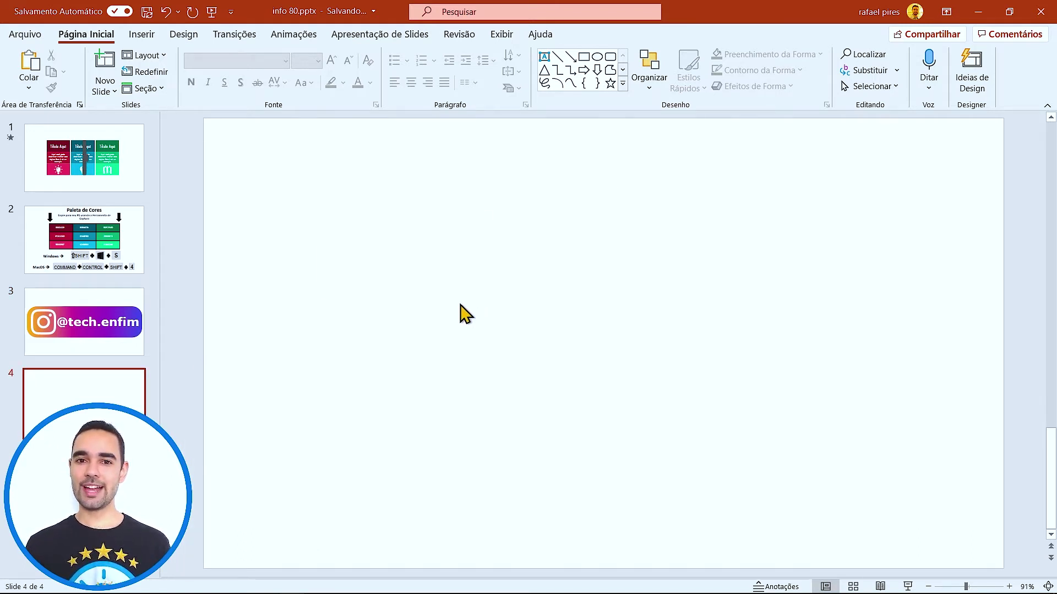
Draw a blue rectangle sized 3,5 cm high by 6,5 cm wide.
left_click(584, 57)
left_click_drag(354, 220, 491, 286)
type("3,5")
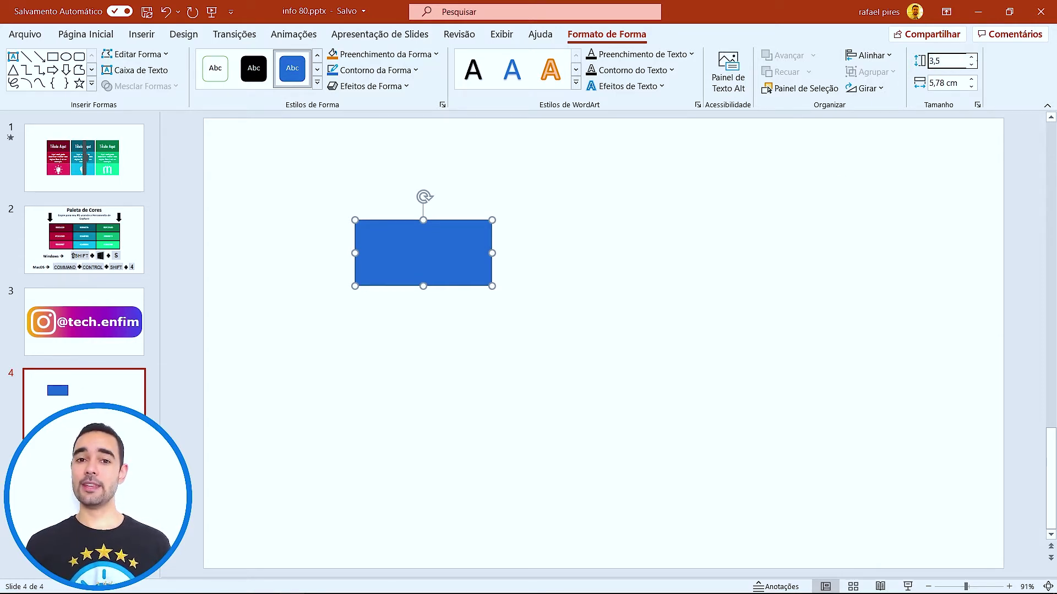
key("Tab")
type("6")
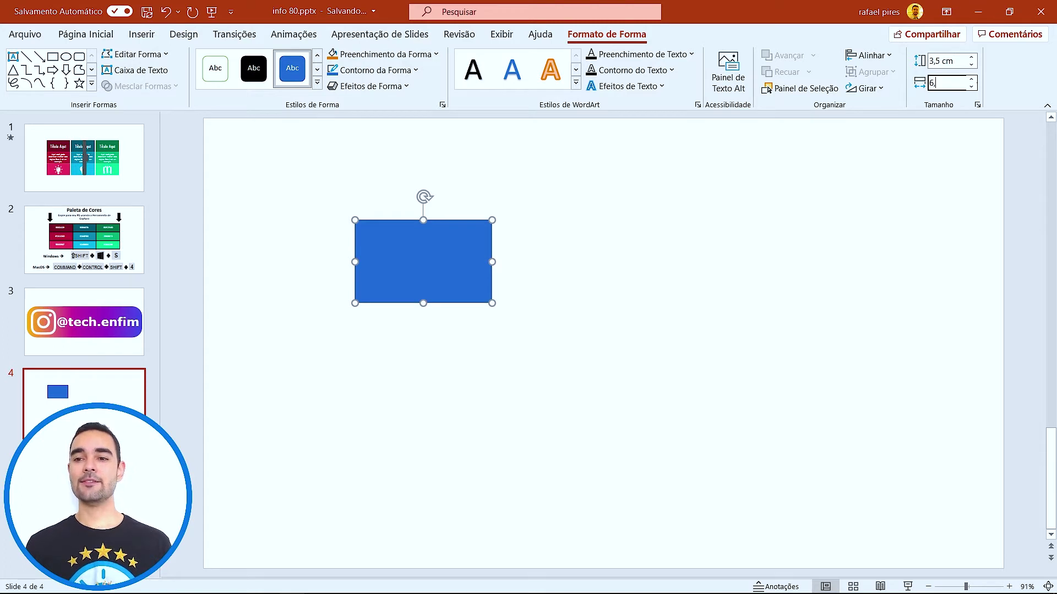
type("5 cm")
key("Return")
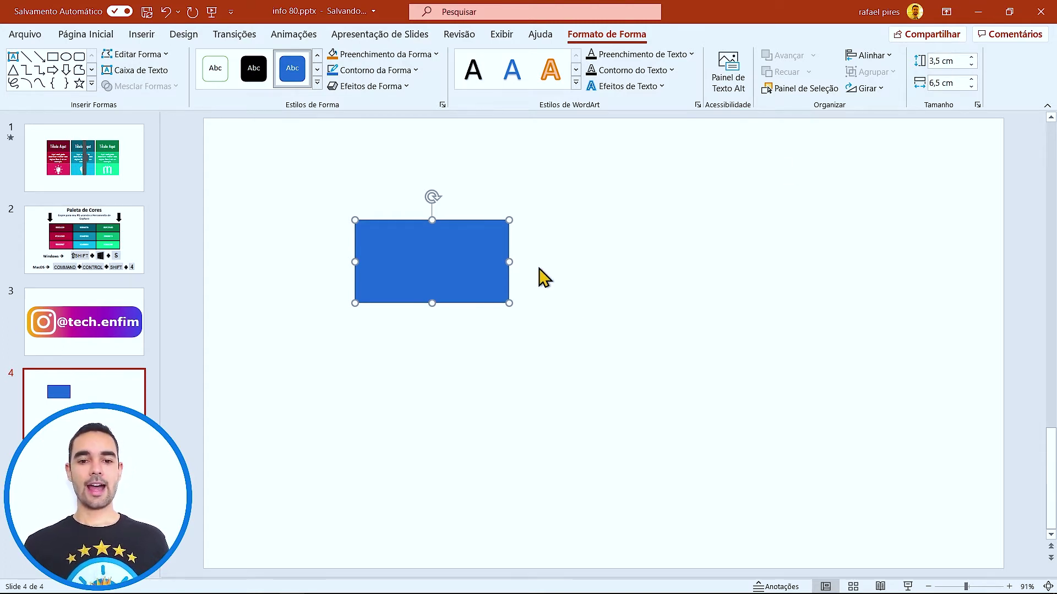
mouse_move(445, 255)
left_mouse_down()
mouse_move(458, 252)
mouse_move(443, 251)
left_mouse_up()
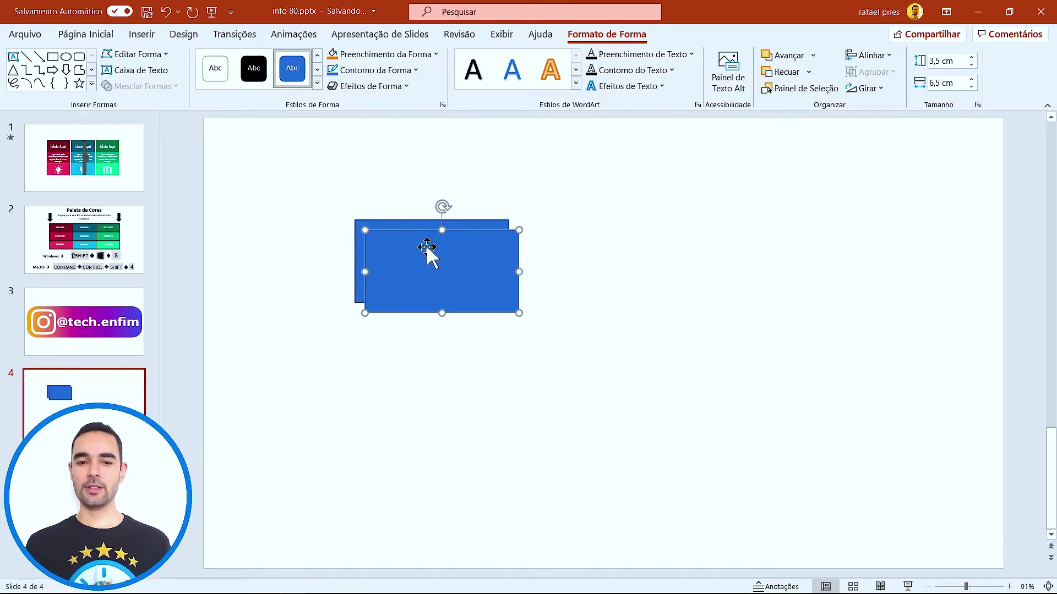
Duplicate the rectangle into a stacked column of three.
mouse_move(426, 245)
left_mouse_down()
mouse_move(511, 218)
mouse_move(437, 325)
mouse_move(417, 326)
left_mouse_up()
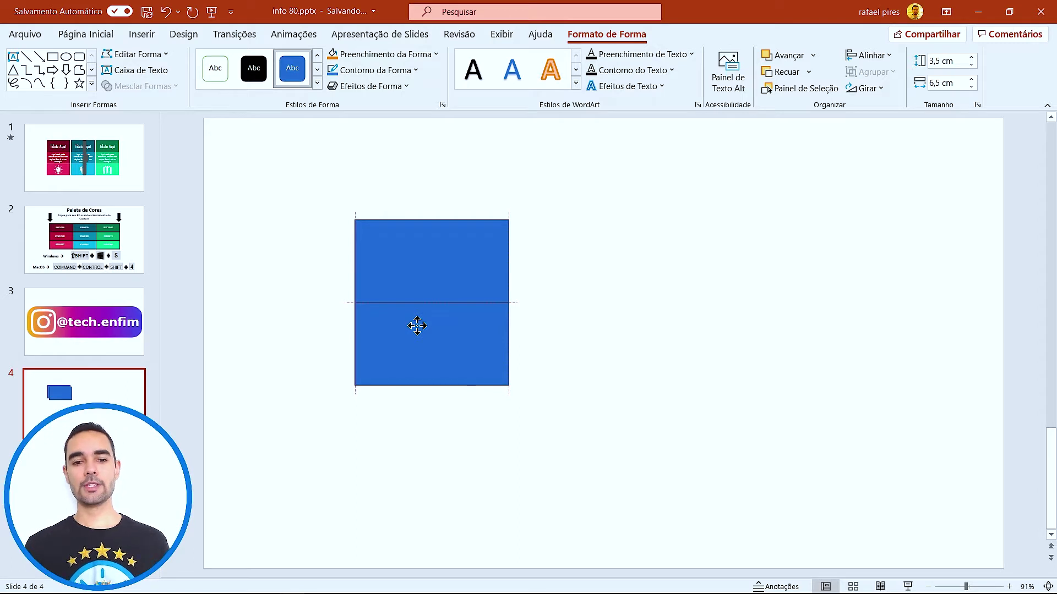
left_click_drag(418, 327, 417, 327)
key("ctrl+d")
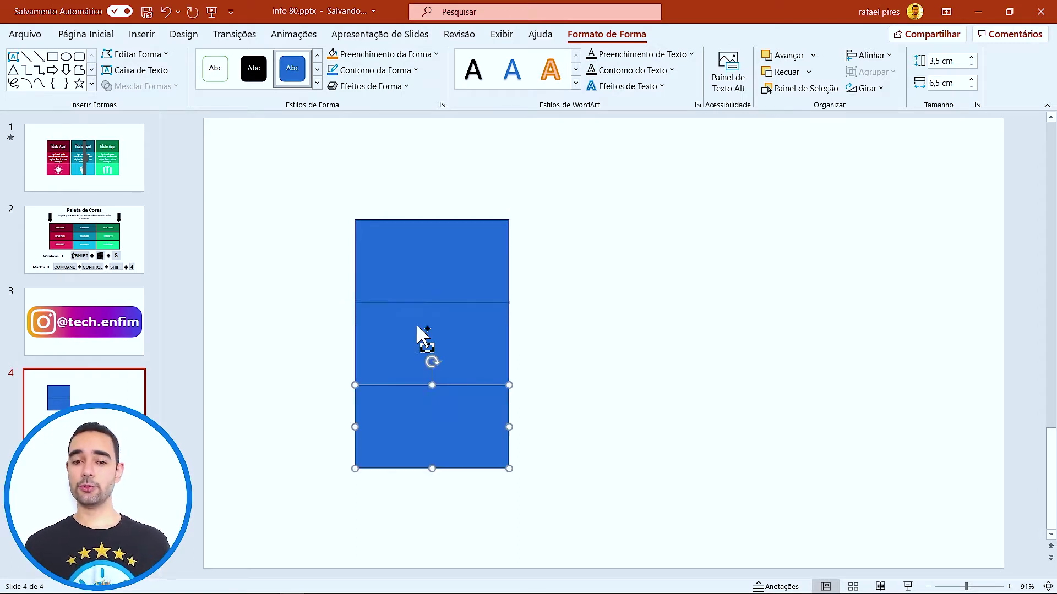
mouse_move(547, 500)
left_mouse_down()
mouse_move(482, 443)
mouse_move(302, 184)
left_mouse_up()
left_click_drag(424, 246, 424, 236)
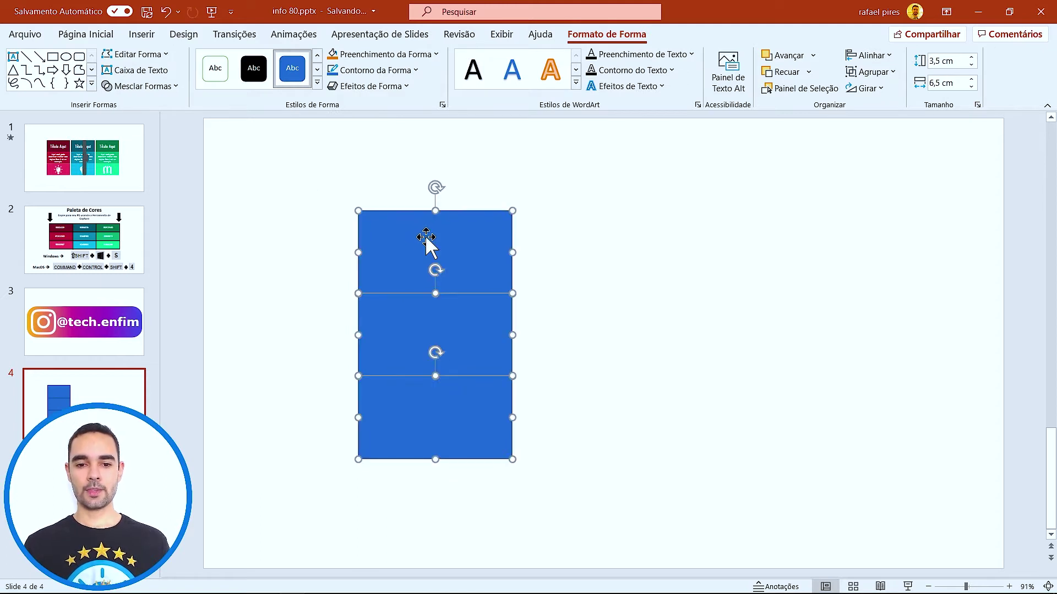
Copy the column into three columns and centre the nine-rectangle grid on the slide.
mouse_move(480, 261)
left_mouse_down()
mouse_move(484, 276)
mouse_move(598, 294)
mouse_move(631, 260)
left_mouse_up()
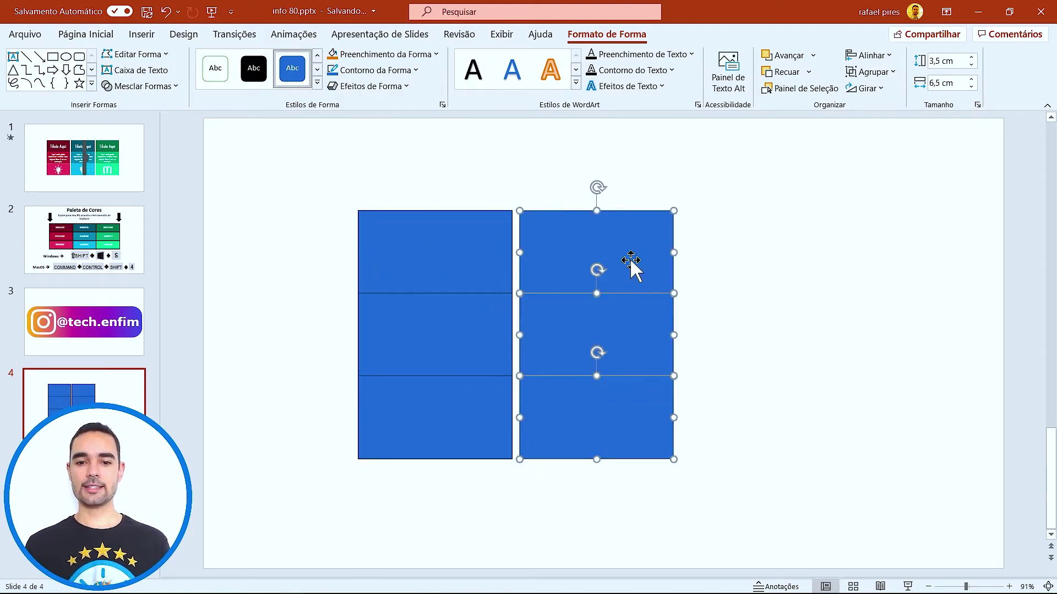
key("ctrl+d")
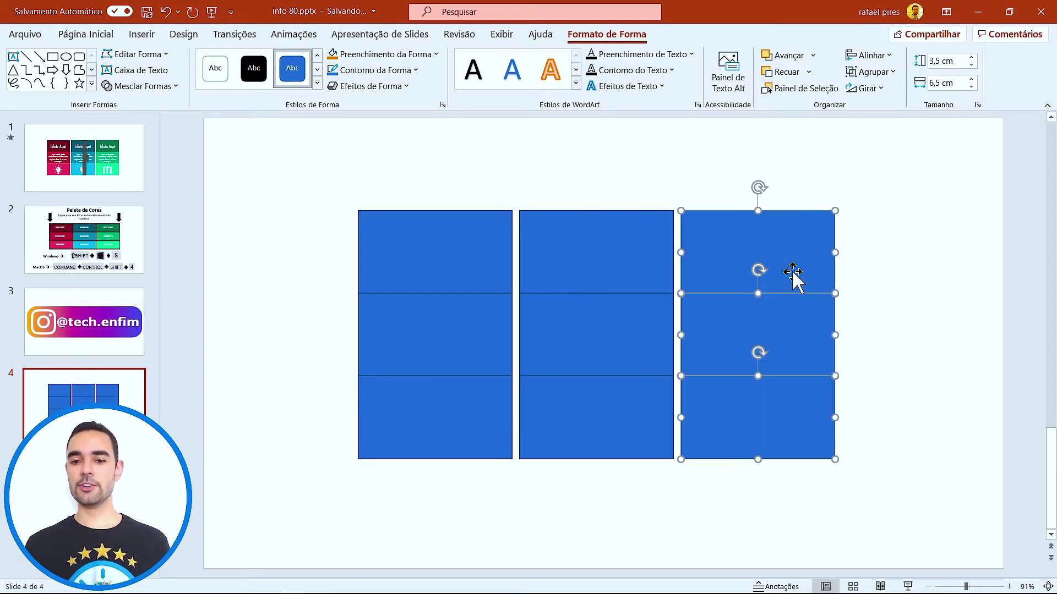
mouse_move(888, 500)
left_mouse_down()
mouse_move(387, 186)
mouse_move(366, 184)
left_mouse_up()
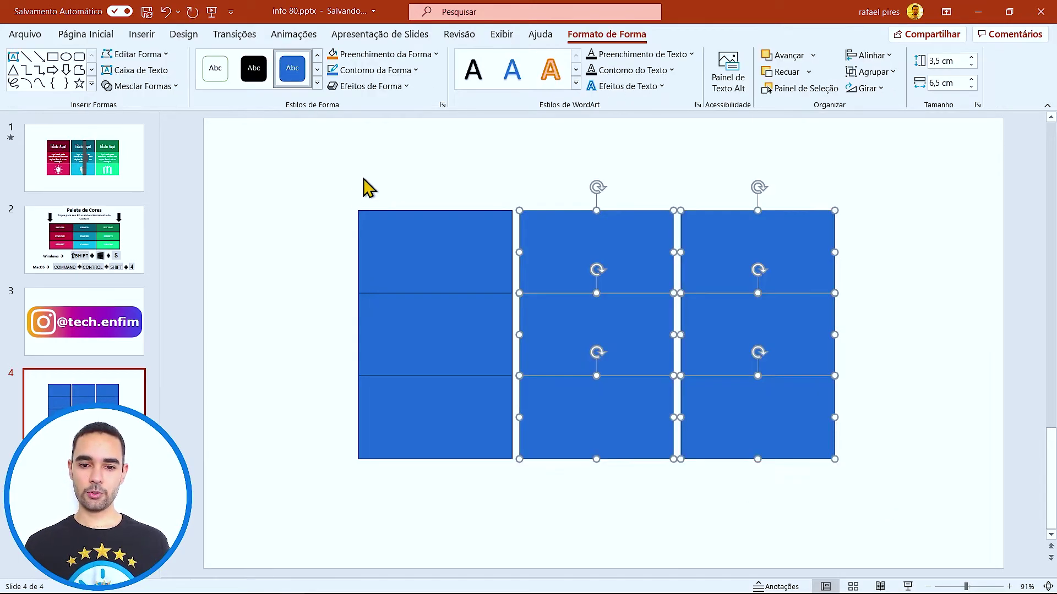
left_click_drag(297, 165, 948, 522)
left_click_drag(766, 326, 762, 336)
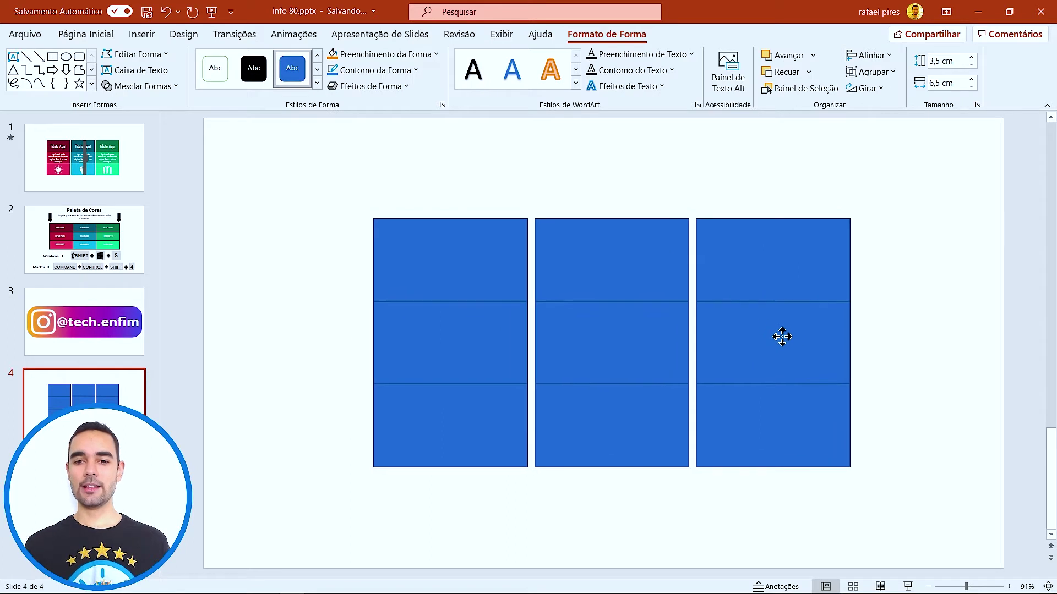
left_click(915, 283)
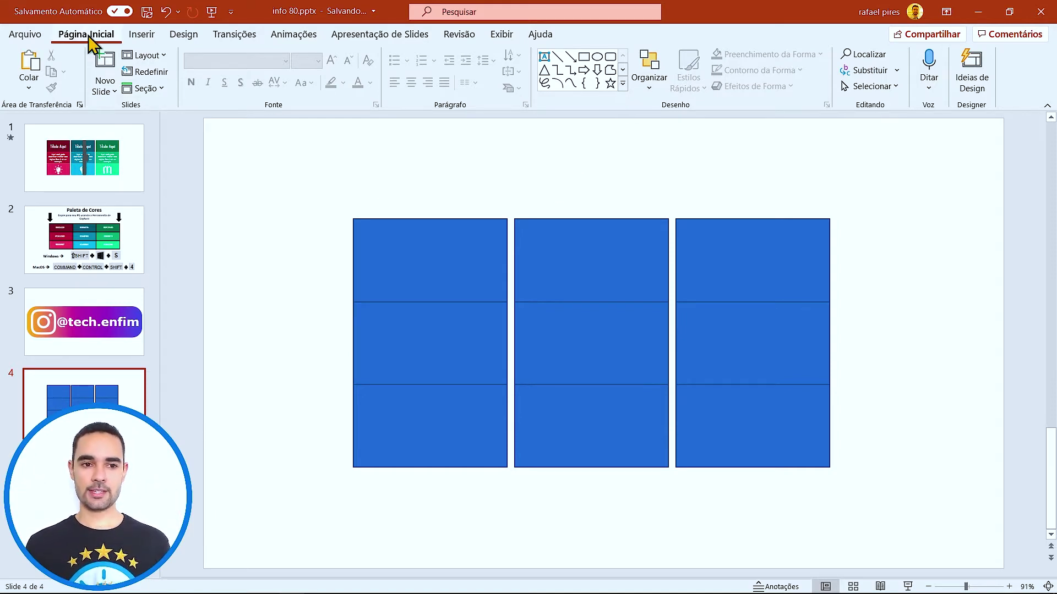
Insert a Round Top Corners rectangle, rotate it vertical and adjust its corner rounding.
left_click(623, 84)
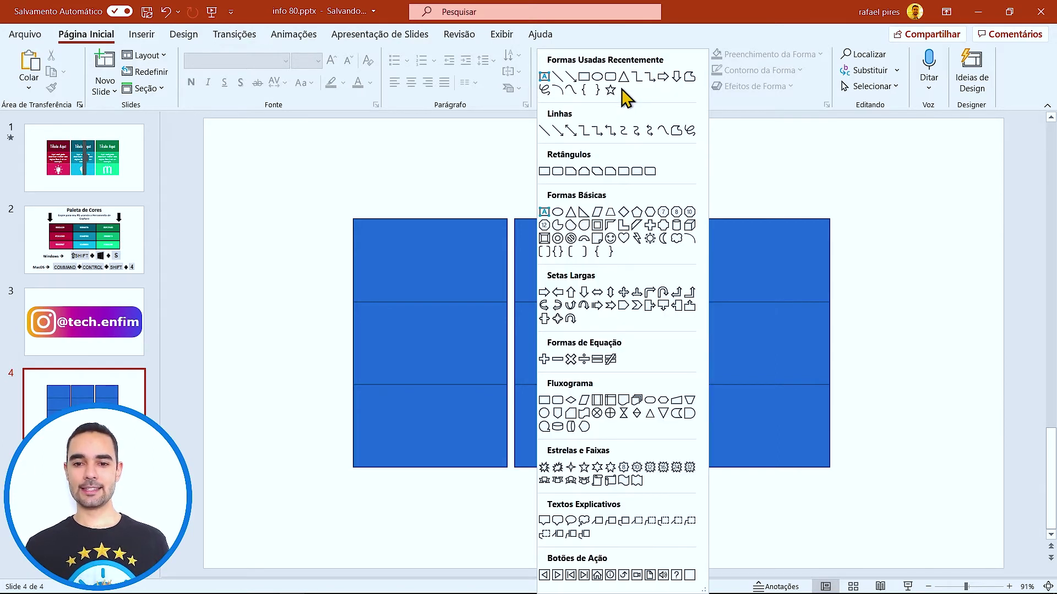
left_click(637, 171)
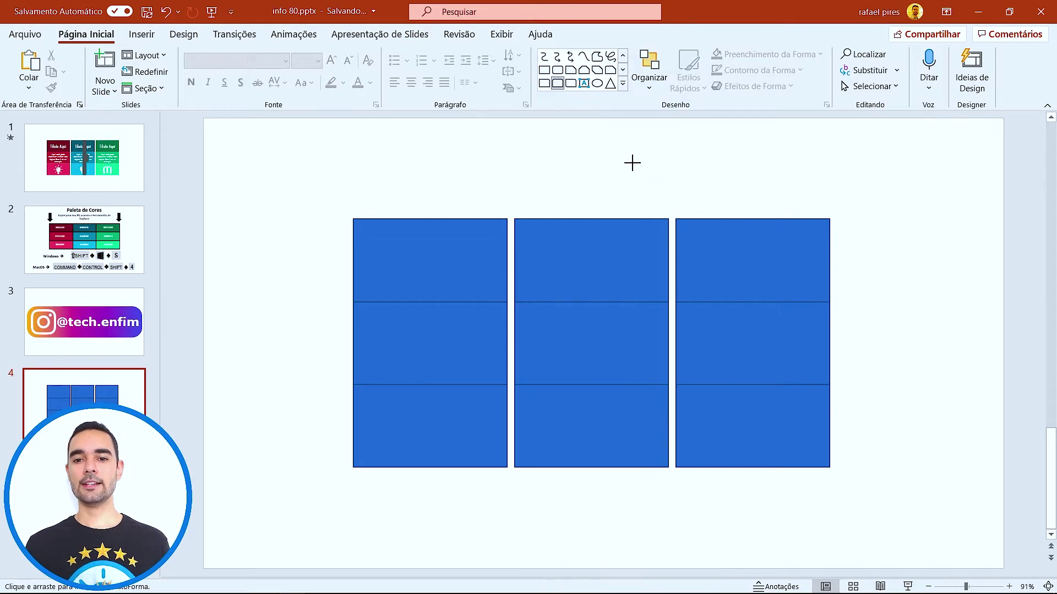
left_click_drag(624, 144, 835, 175)
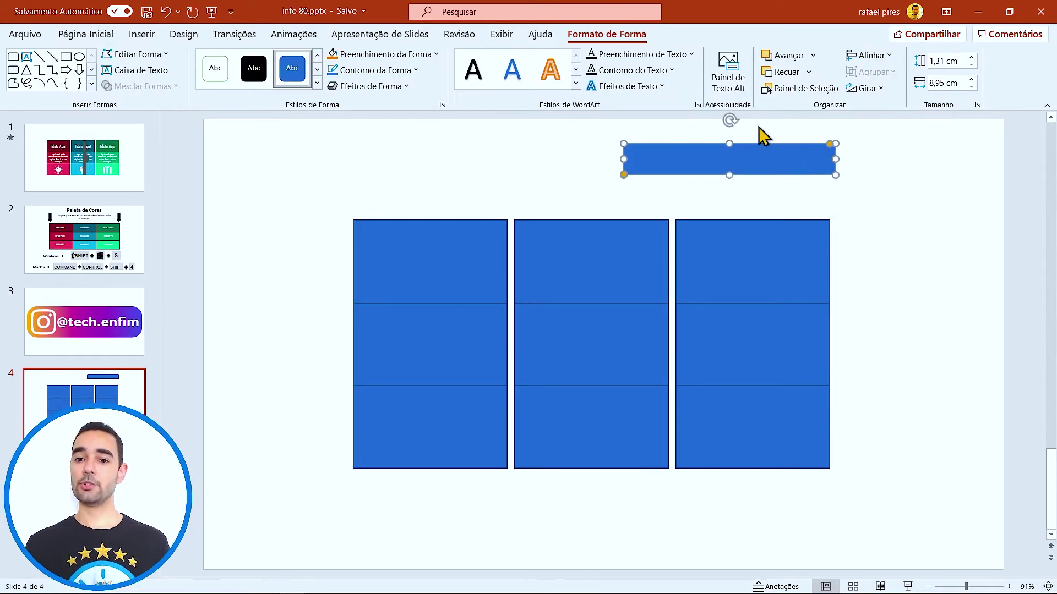
mouse_move(731, 118)
left_mouse_down()
mouse_move(859, 317)
mouse_move(854, 325)
left_mouse_up()
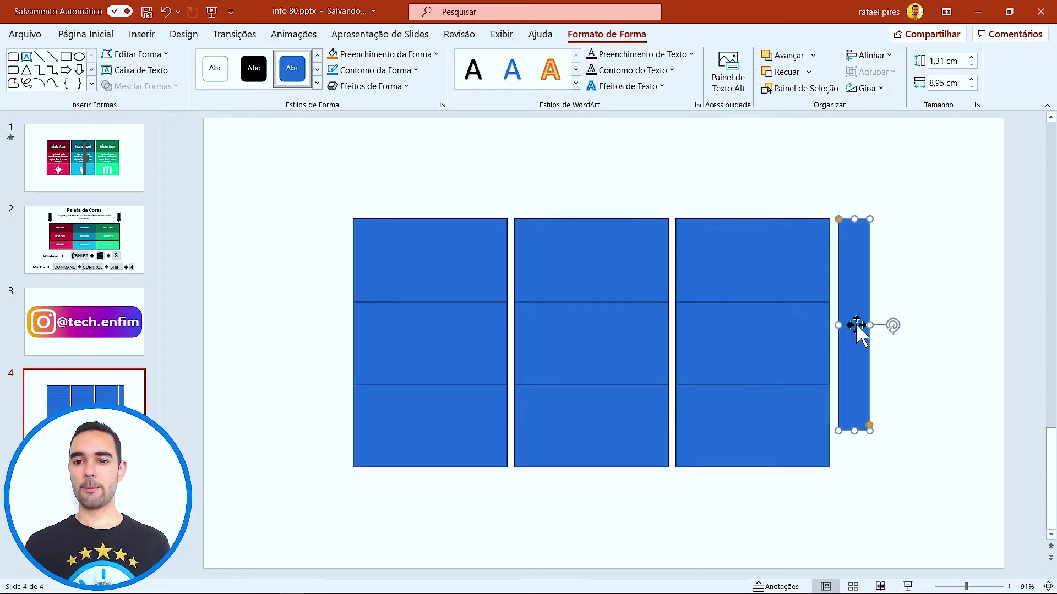
left_click(951, 519)
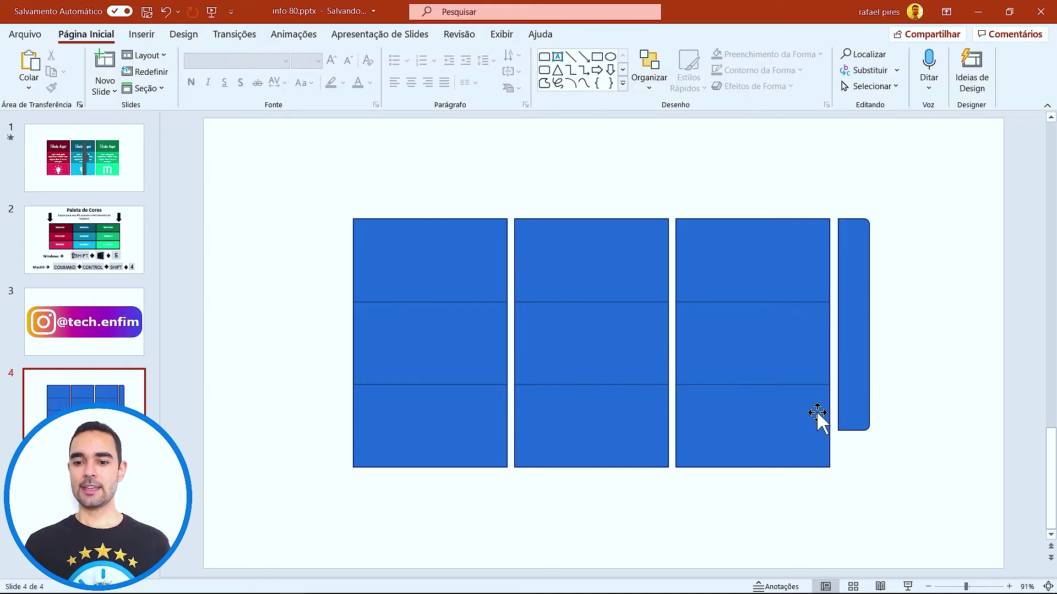
left_click(854, 242)
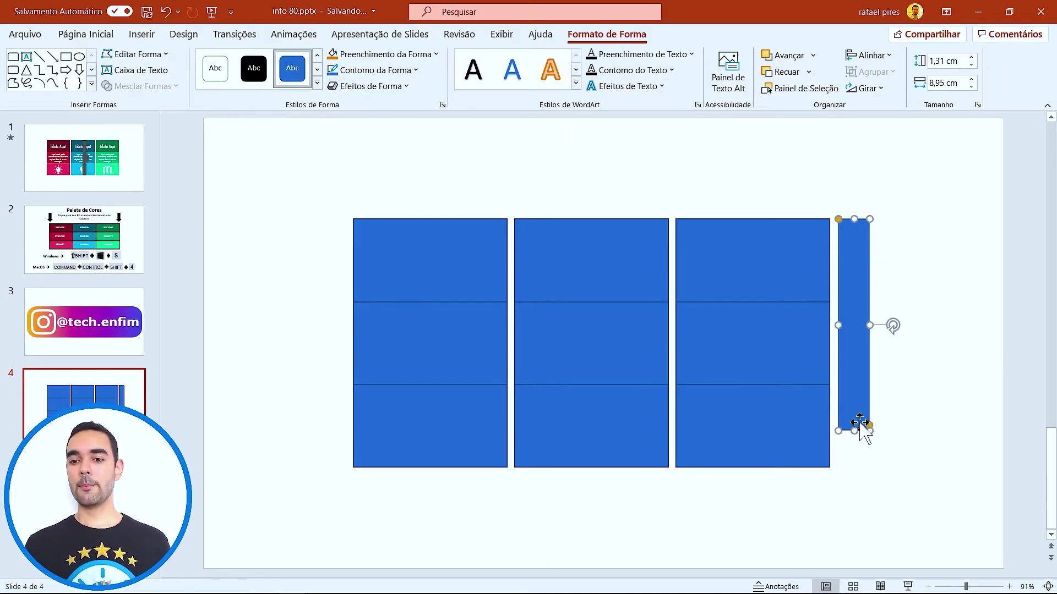
left_click_drag(869, 427, 873, 399)
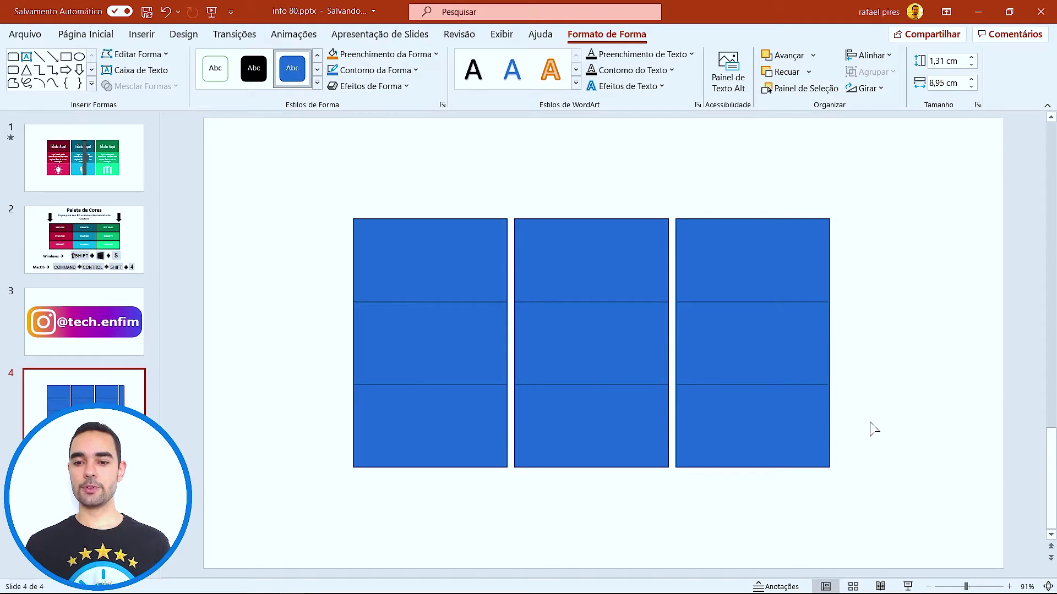
left_click_drag(871, 321, 869, 313)
left_click(943, 245)
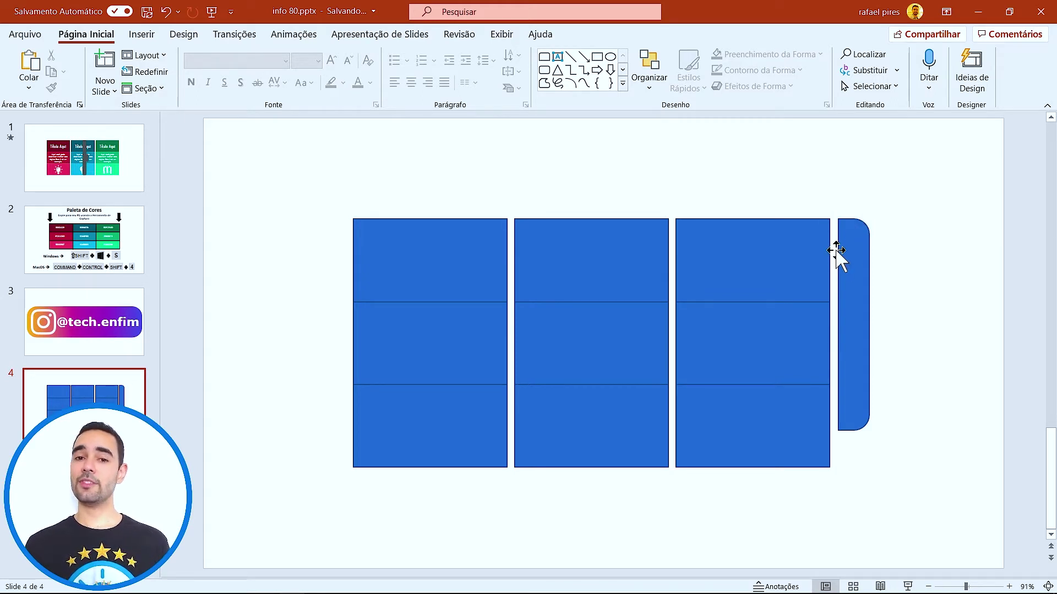
Resize the bar to 0,99 by 10,5 cm and align it along the grid's right edge.
left_click(860, 341)
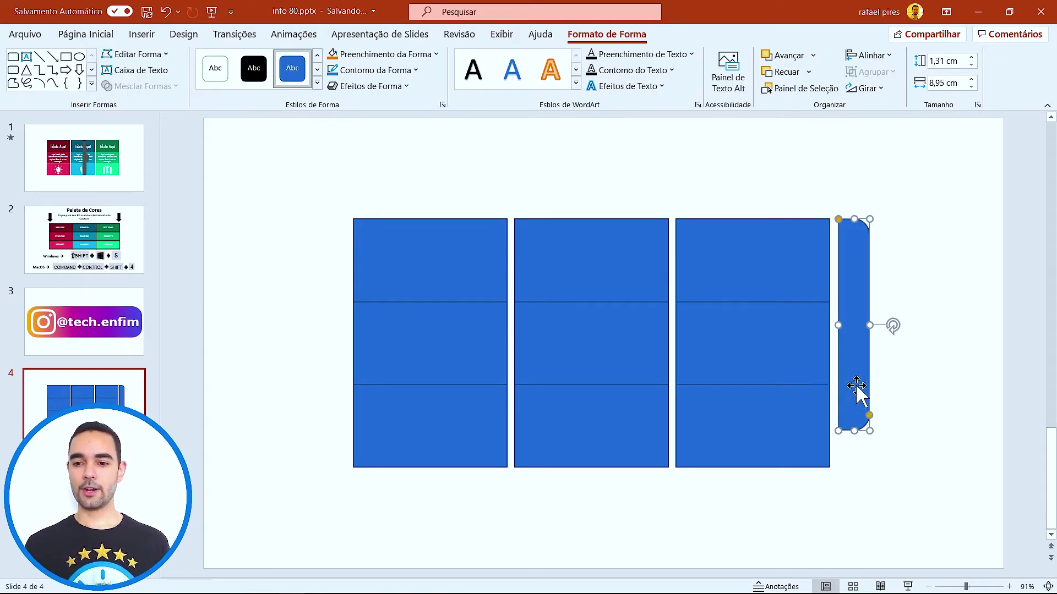
left_click_drag(855, 431, 855, 468)
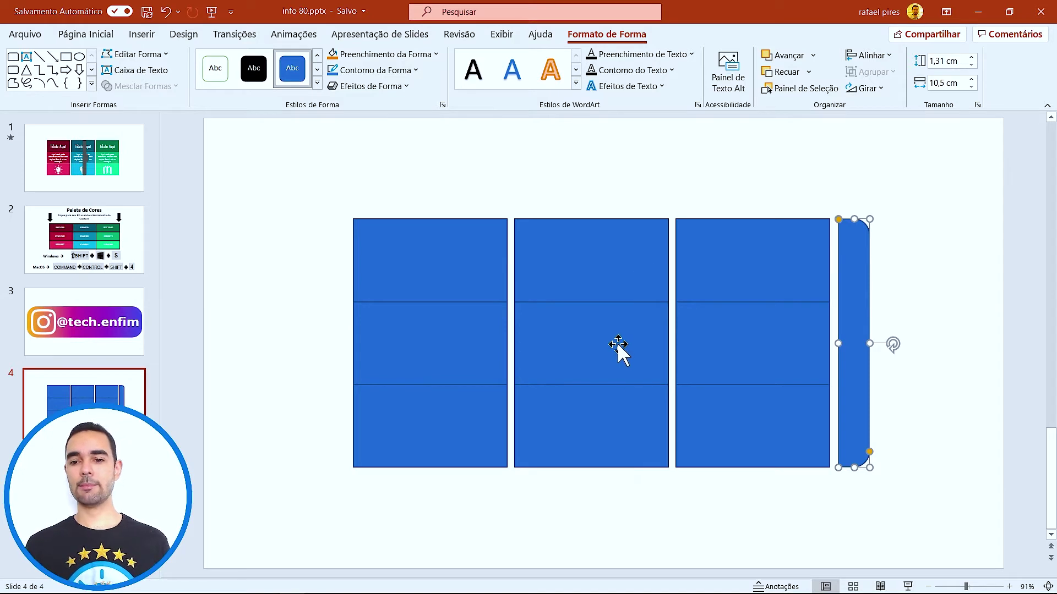
left_click_drag(870, 341, 862, 342)
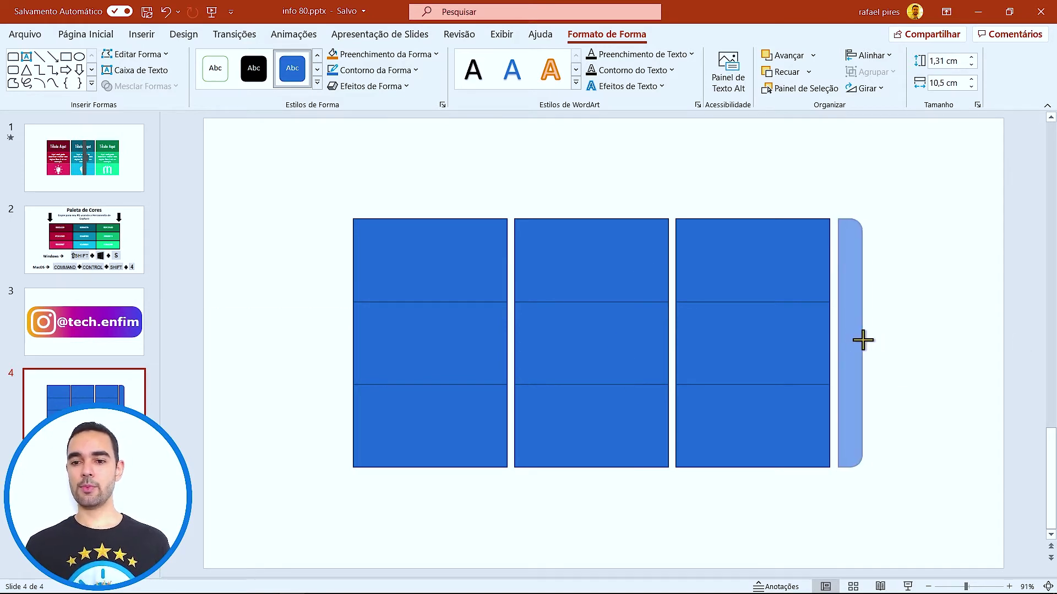
left_click_drag(849, 378, 840, 373)
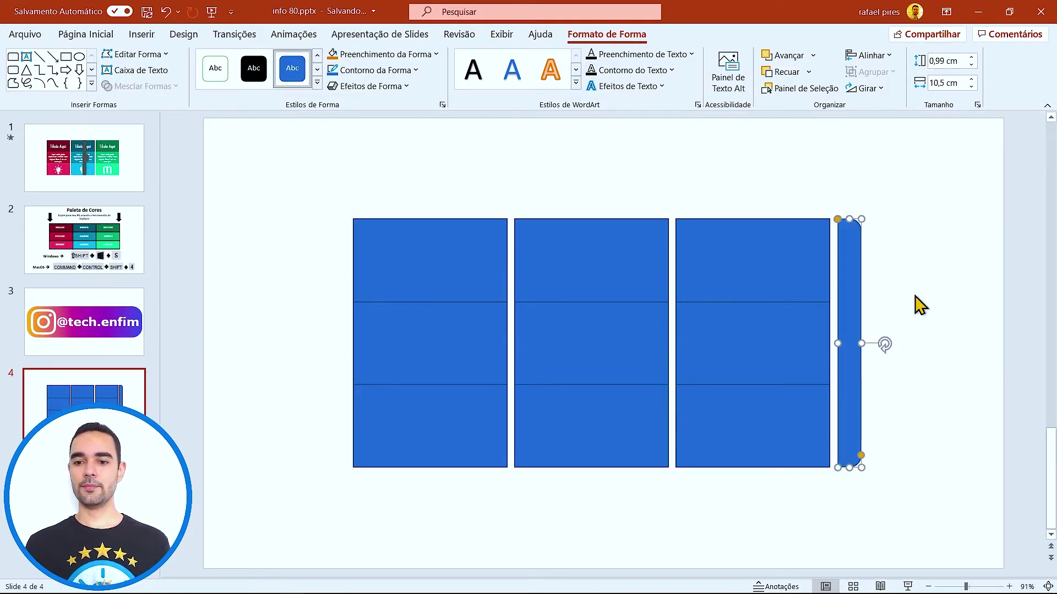
left_click_drag(843, 299, 847, 292)
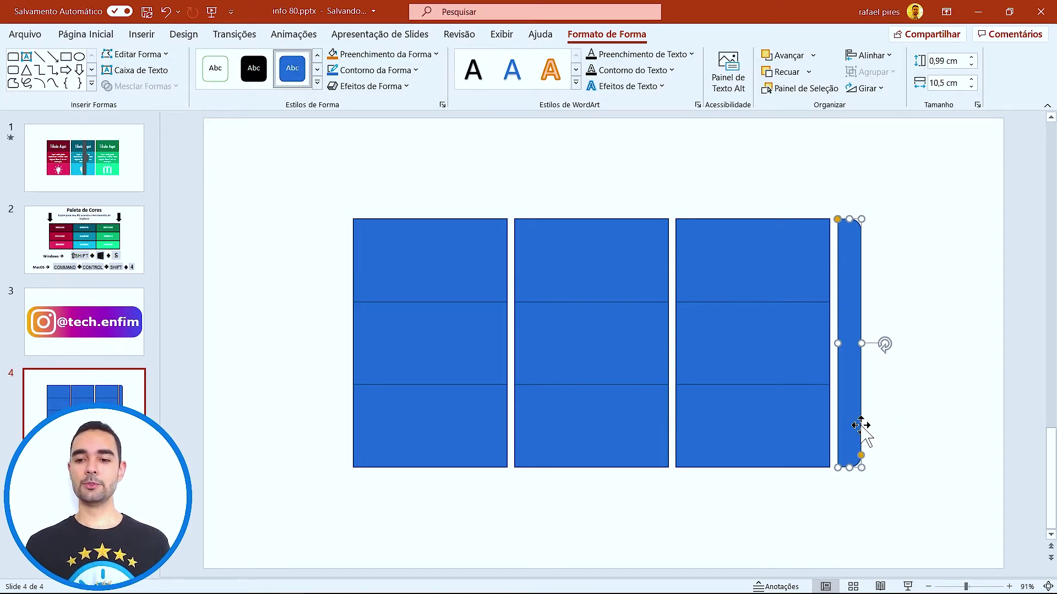
key("Escape")
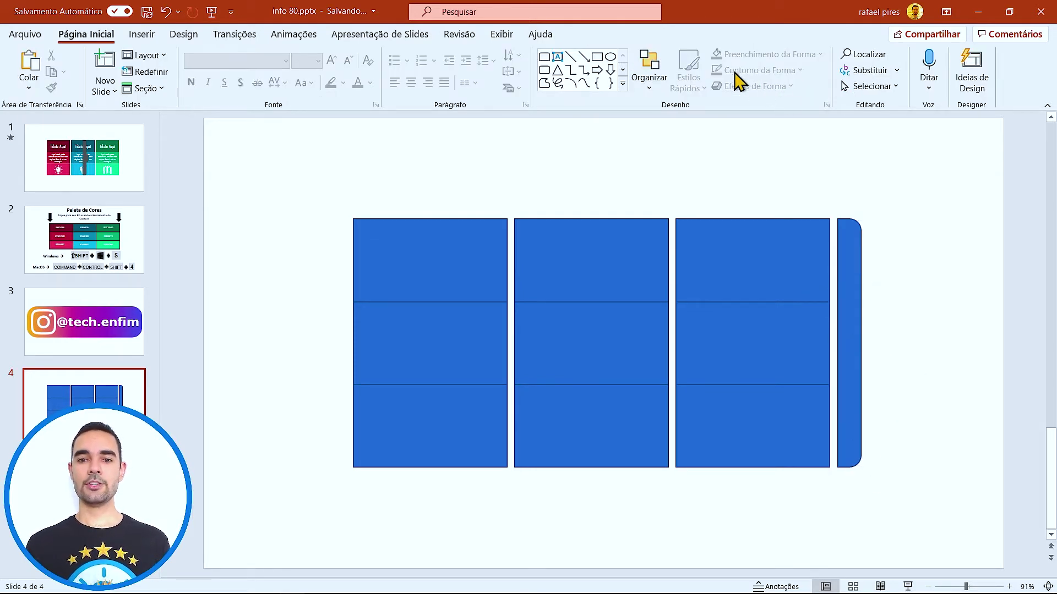
Add a 1,01 by 1,73 cm rounded pill tab jutting from the bar's right edge.
left_click(544, 70)
left_click_drag(879, 302, 913, 326)
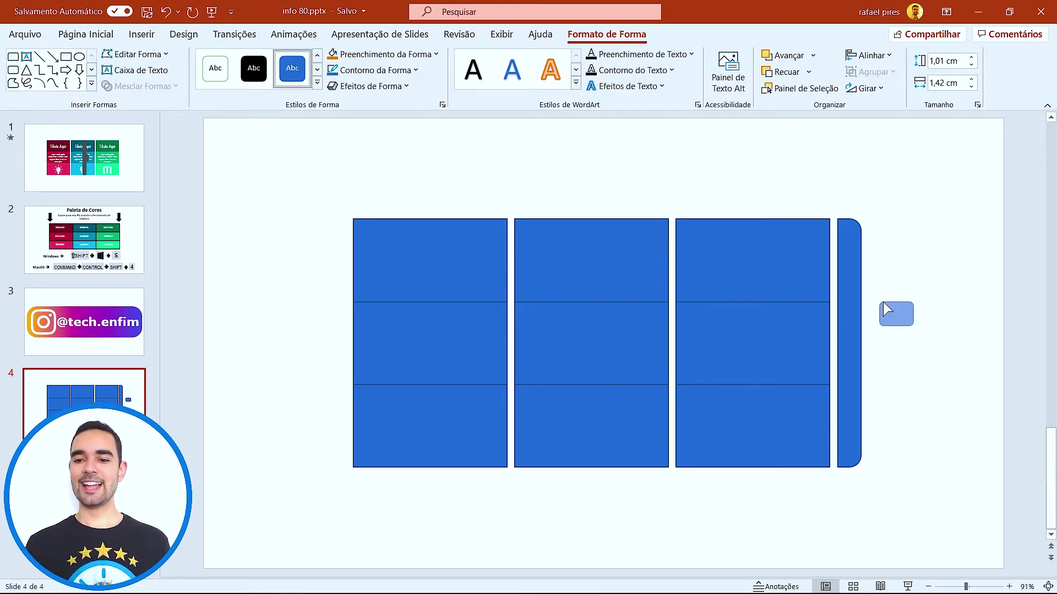
left_click_drag(883, 304, 930, 320)
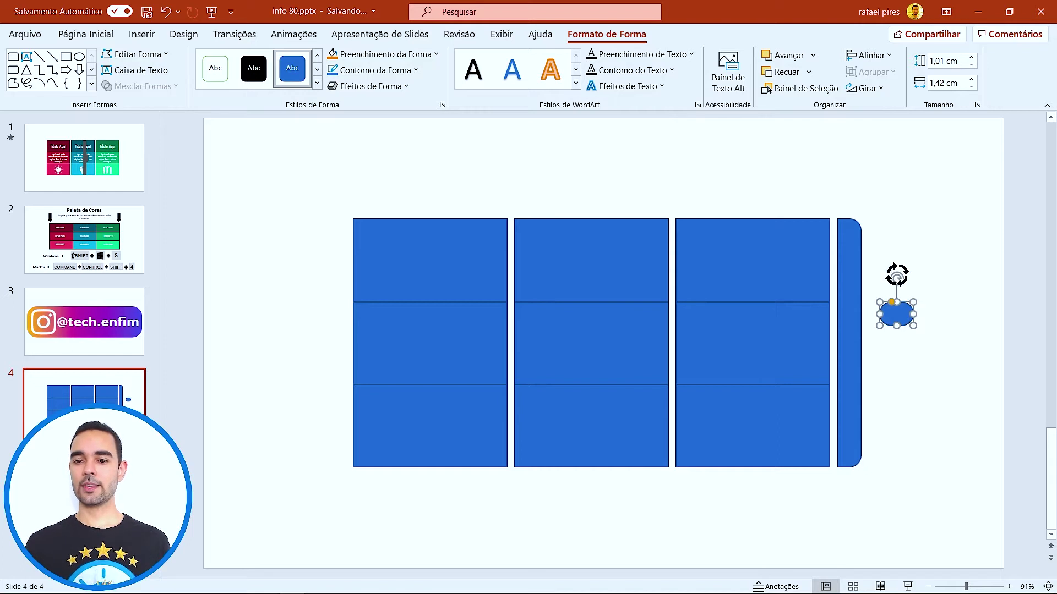
mouse_move(897, 275)
left_mouse_down()
mouse_move(930, 316)
mouse_move(860, 345)
mouse_move(866, 320)
mouse_move(866, 345)
left_mouse_up()
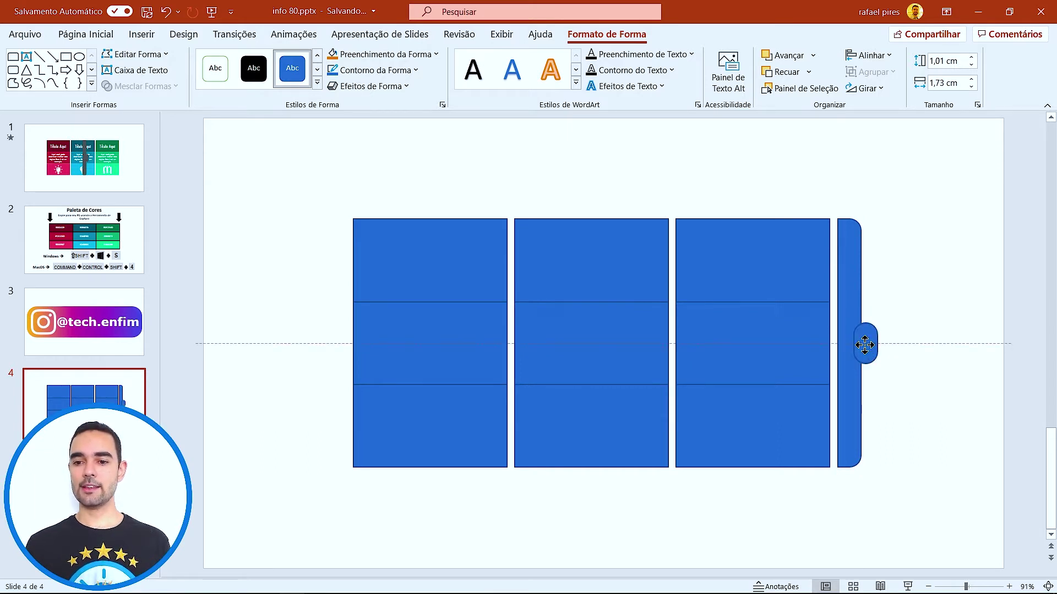
left_click(914, 378)
left_click(858, 327)
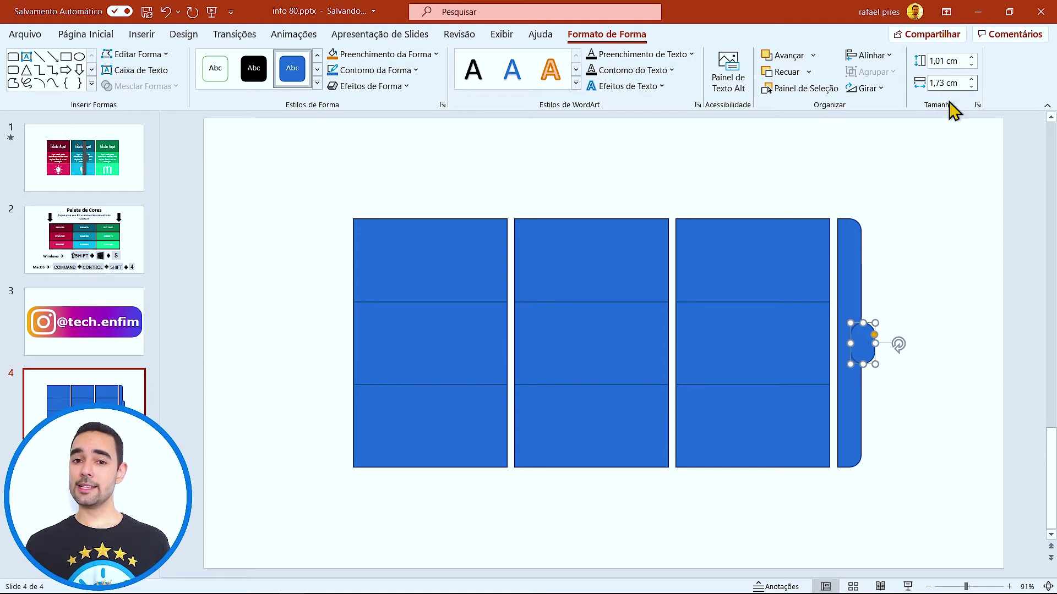
left_click(930, 290)
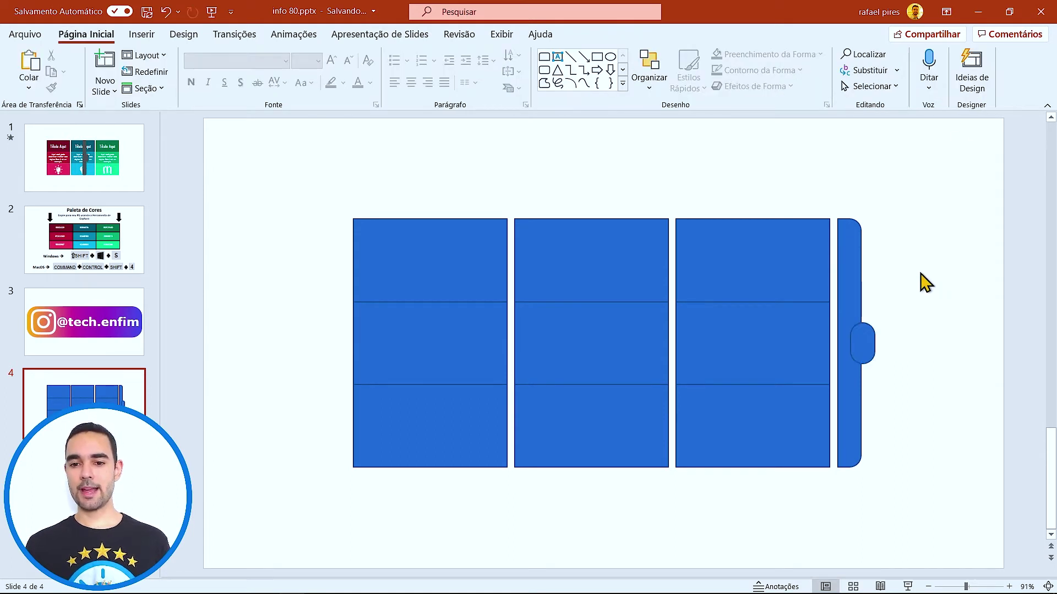
left_click(847, 253)
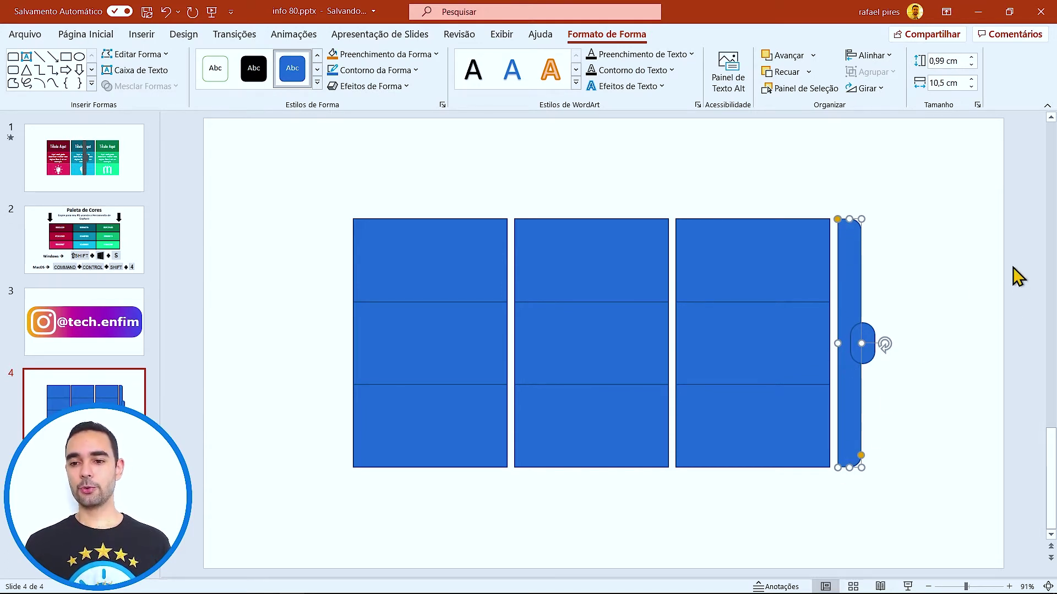
Copy the side bar to the left, rotate it 180° and place it beside the first column.
left_click_drag(853, 295, 263, 268)
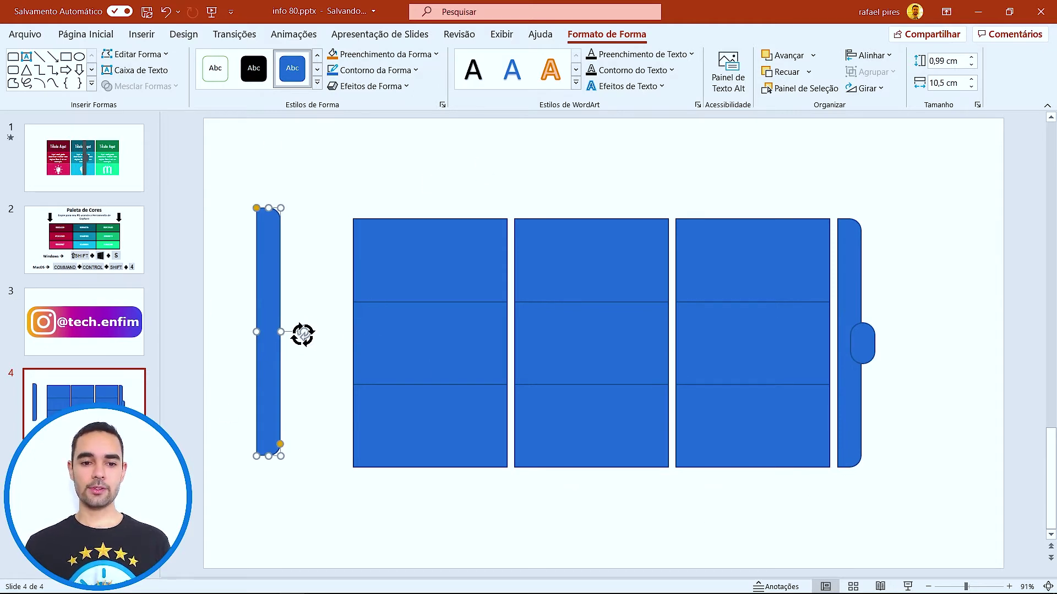
mouse_move(303, 334)
left_mouse_down()
mouse_move(183, 309)
mouse_move(193, 334)
left_mouse_up()
left_click_drag(267, 242, 331, 249)
left_click(290, 267)
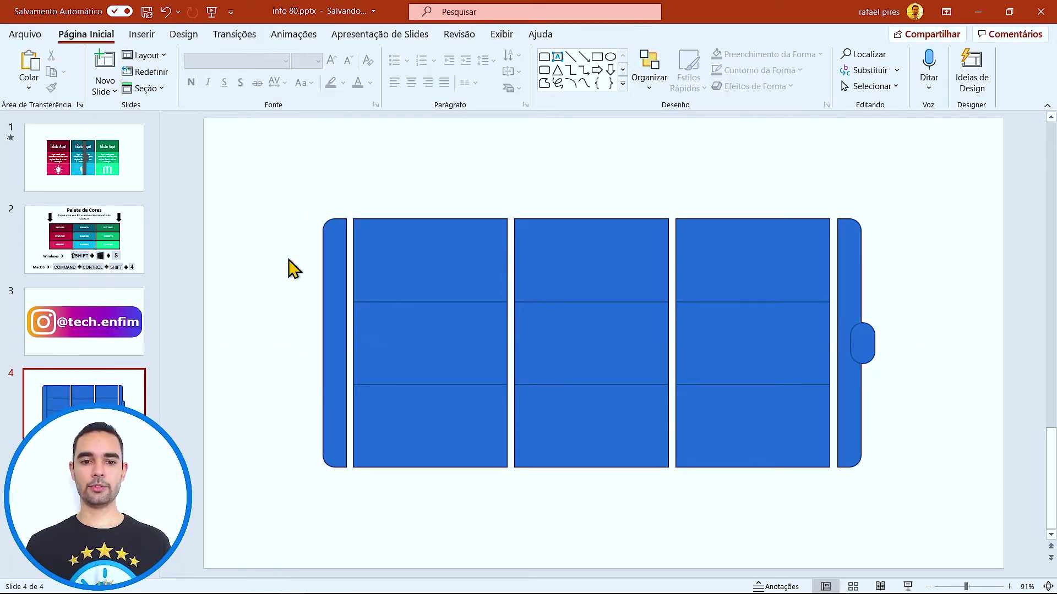
Narrow the left bar to 0.57 cm, then select the right bar with its pill tab.
left_click(328, 230)
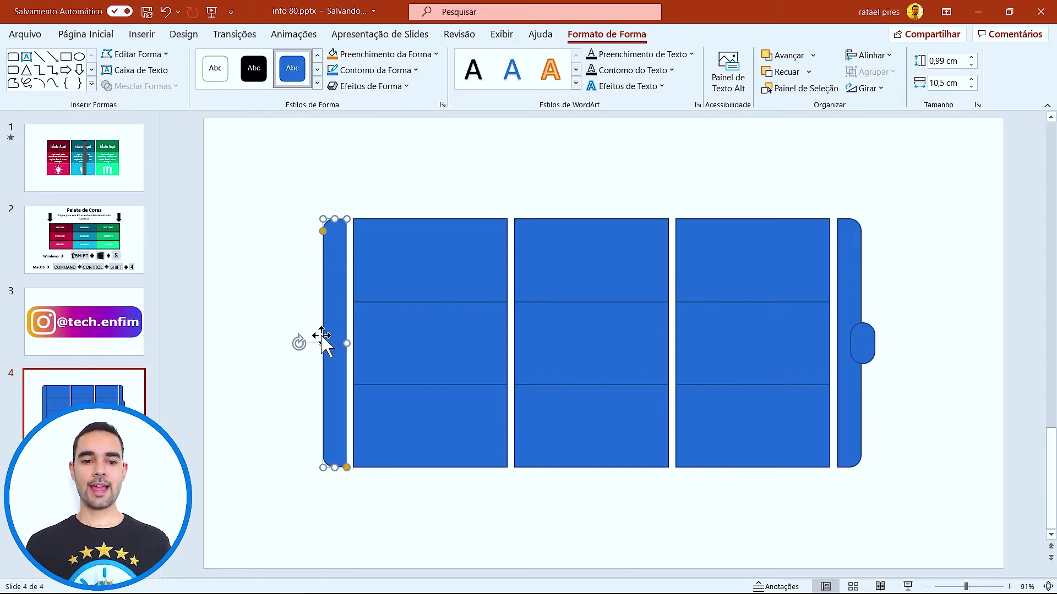
left_click_drag(323, 342, 327, 345)
left_click_drag(334, 344, 333, 344)
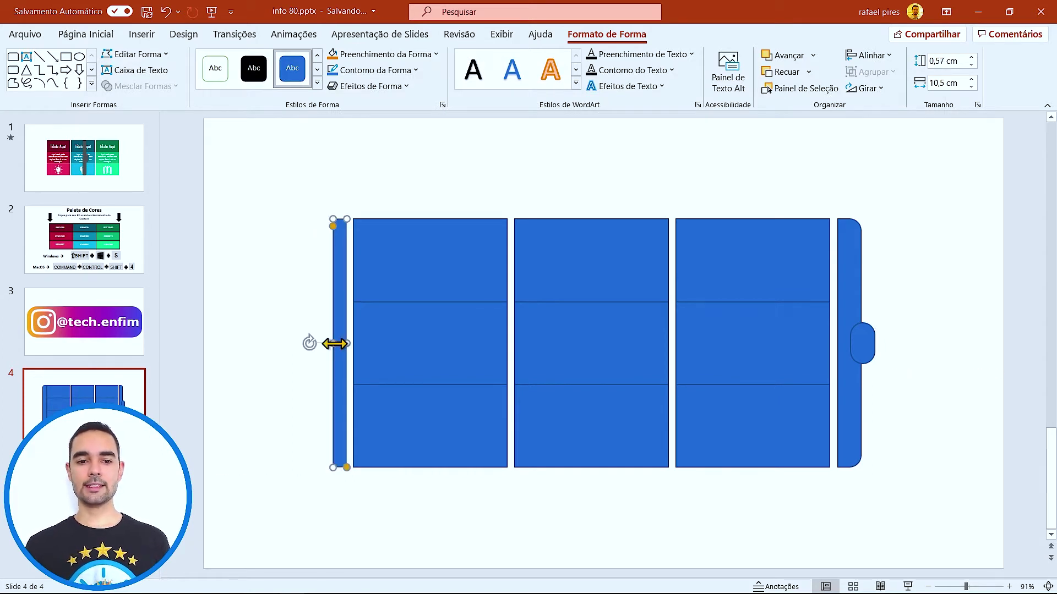
left_click(316, 252)
left_click(342, 237)
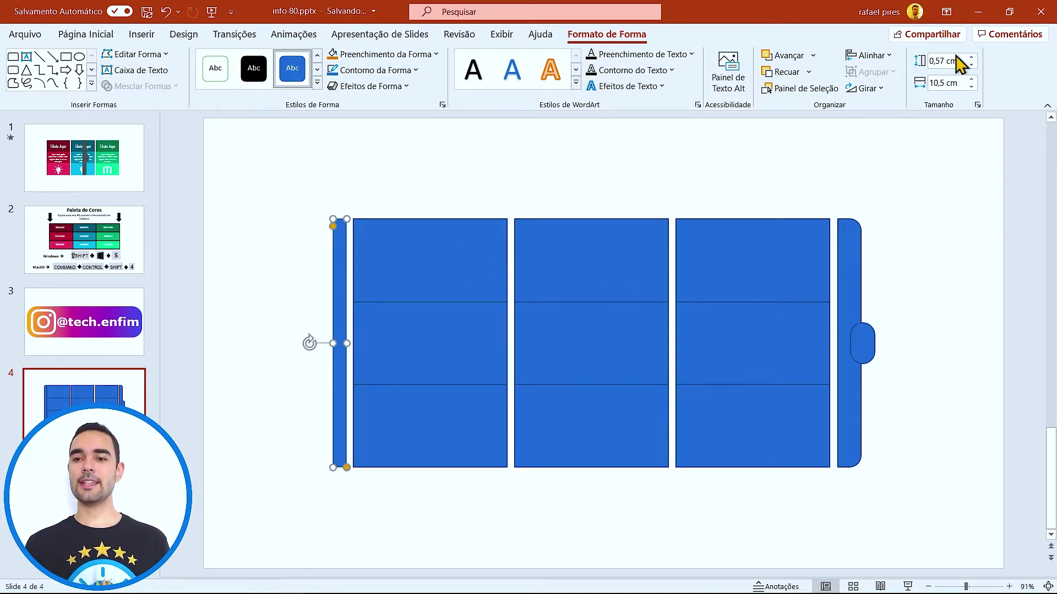
left_click(967, 204)
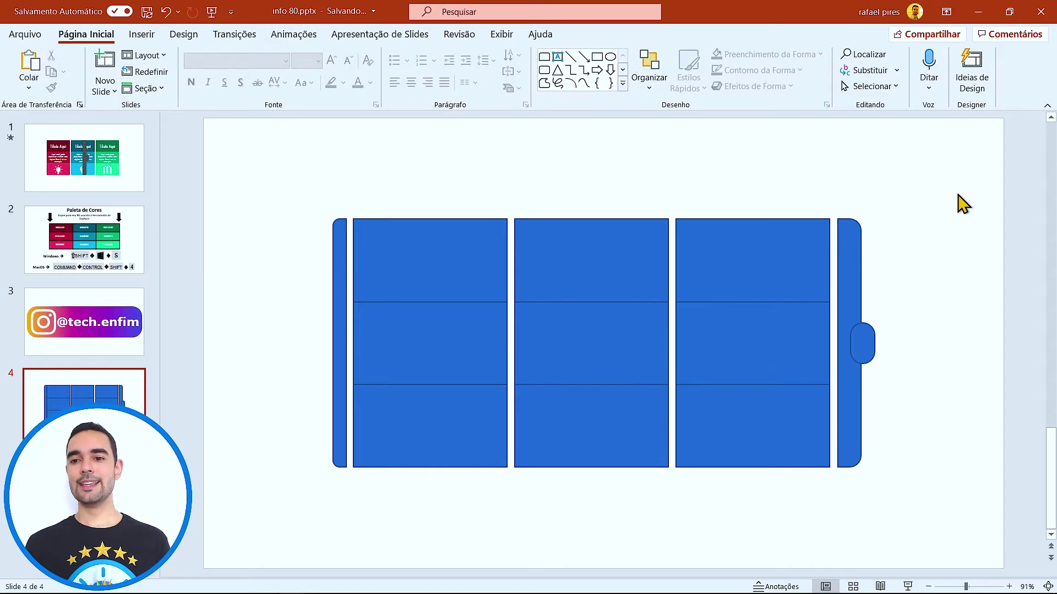
mouse_move(915, 535)
left_mouse_down()
mouse_move(819, 269)
mouse_move(834, 158)
left_mouse_up()
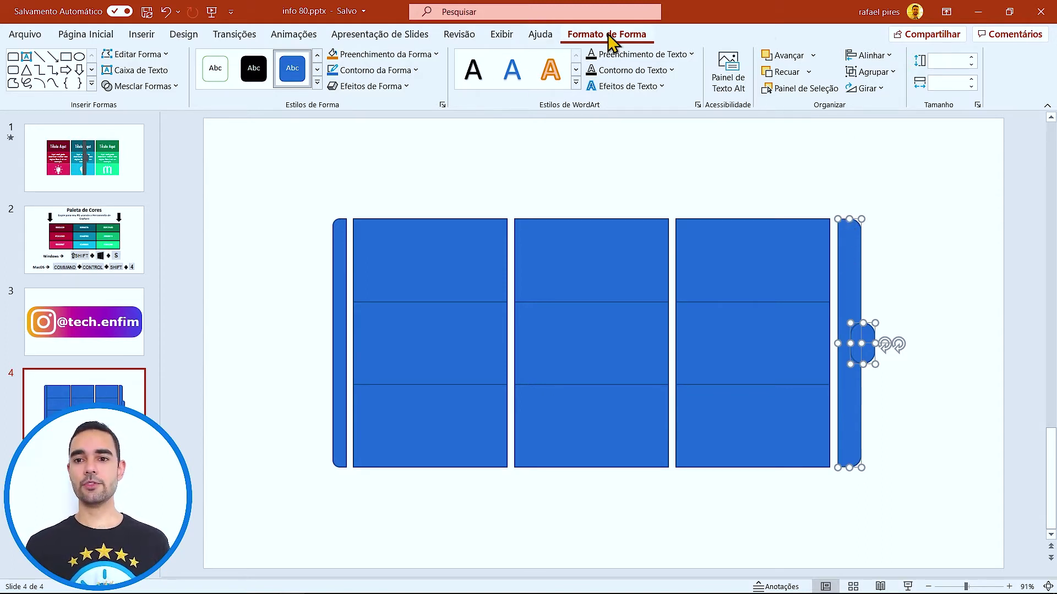
Group the right side bar with its pill tab via Agrupar.
left_click(870, 71)
left_click(886, 91)
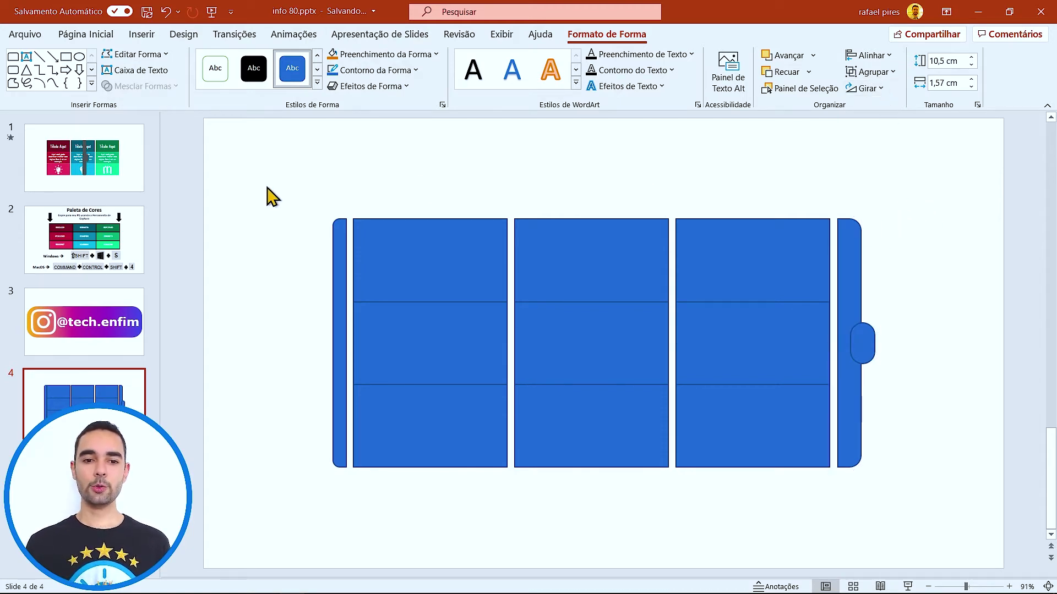
left_click_drag(260, 183, 946, 531)
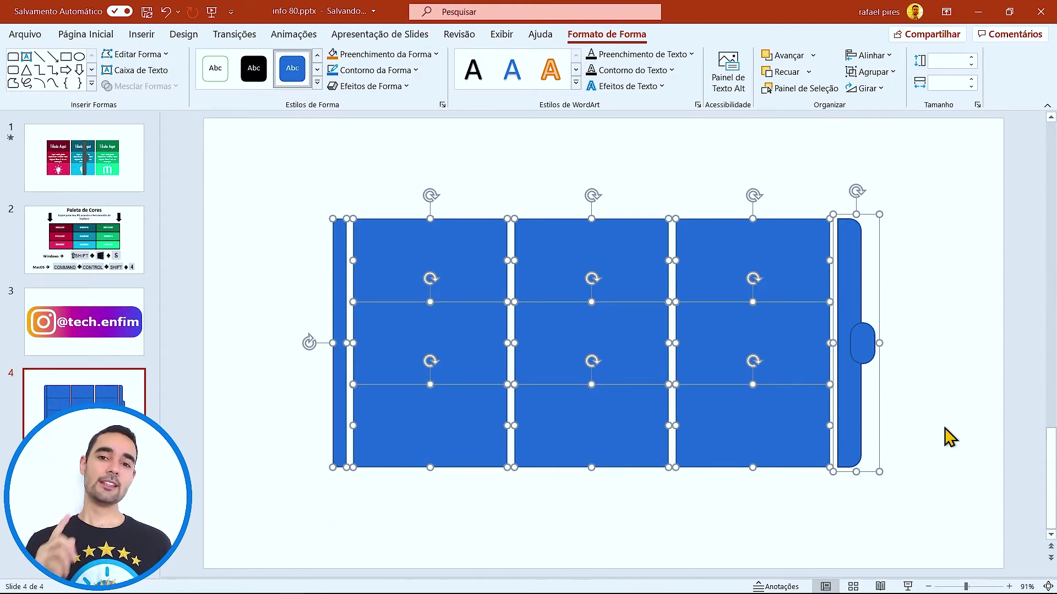
left_click(937, 358)
Select the diagram's shapes, then show slide 2 with the 'Paleta de Cores' sheet.
left_click_drag(243, 184, 925, 529)
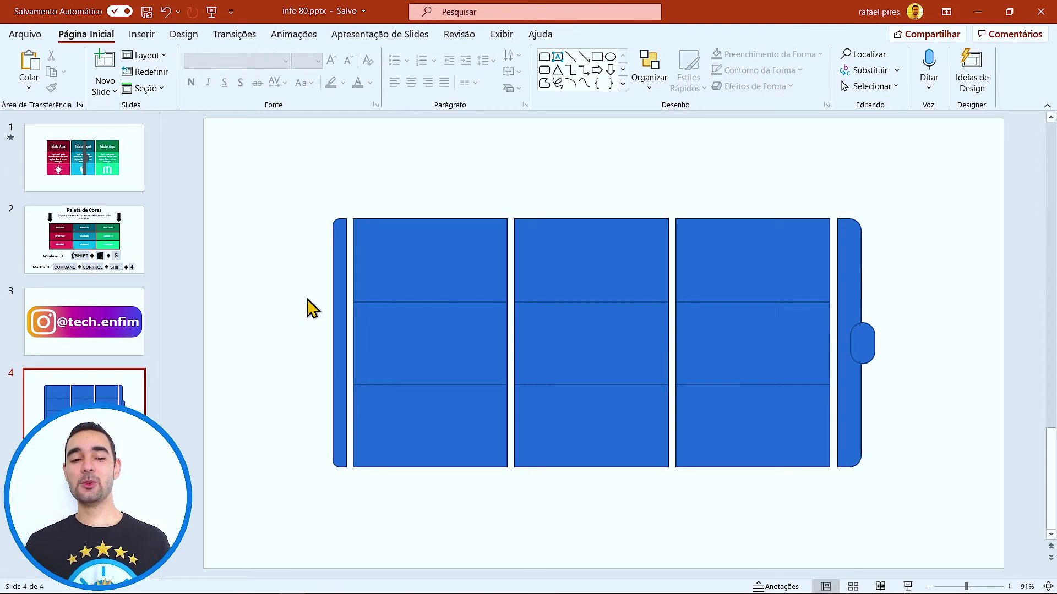
left_click(338, 226)
left_click(451, 275)
left_click(578, 267)
left_click(747, 364)
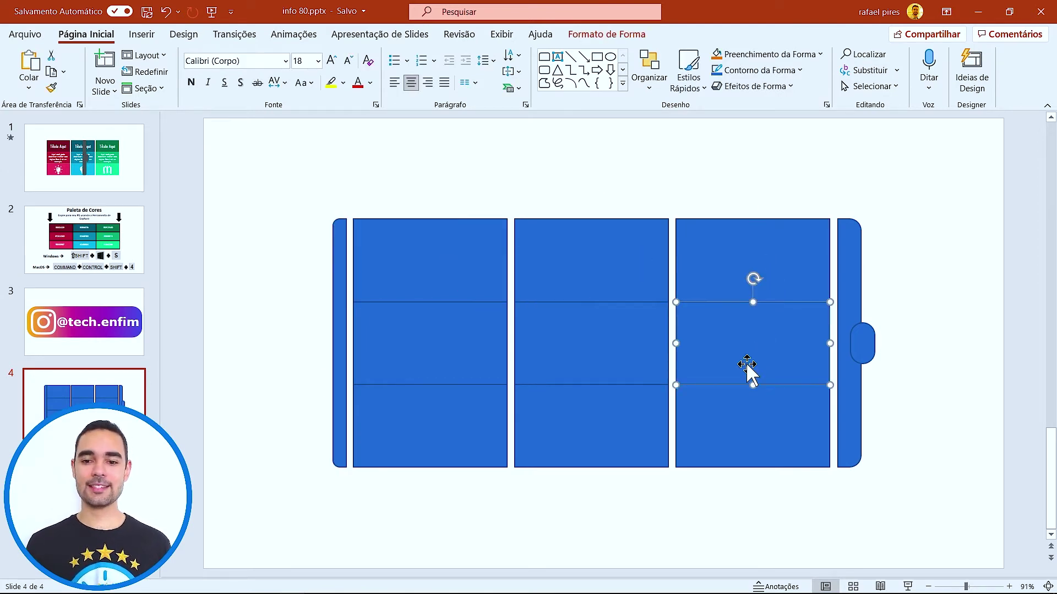
left_click(88, 258)
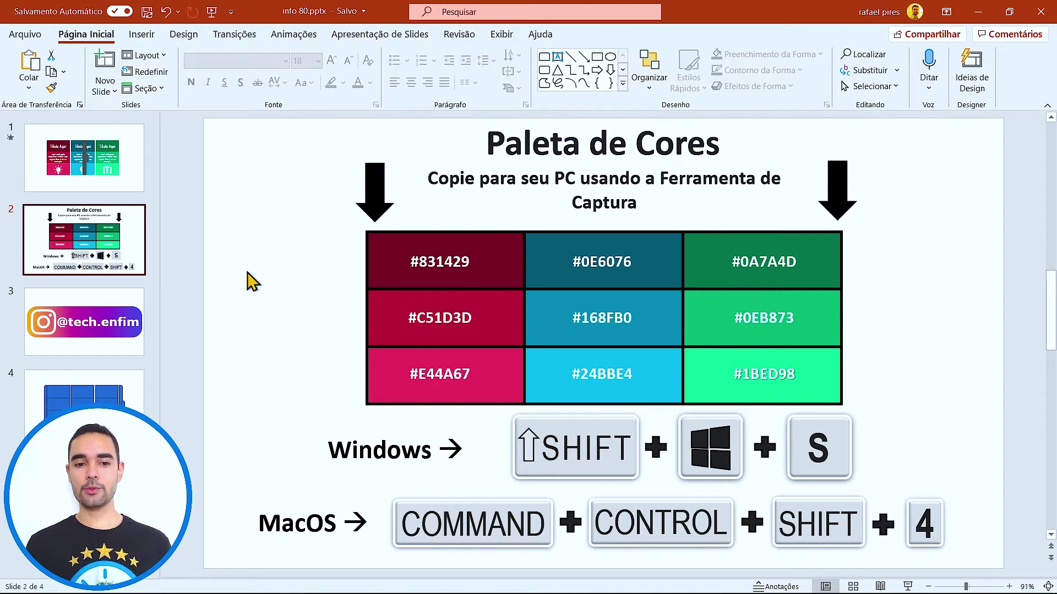
Snip slide 2's hex colour table and paste it onto slide 4.
key("shift+super+s")
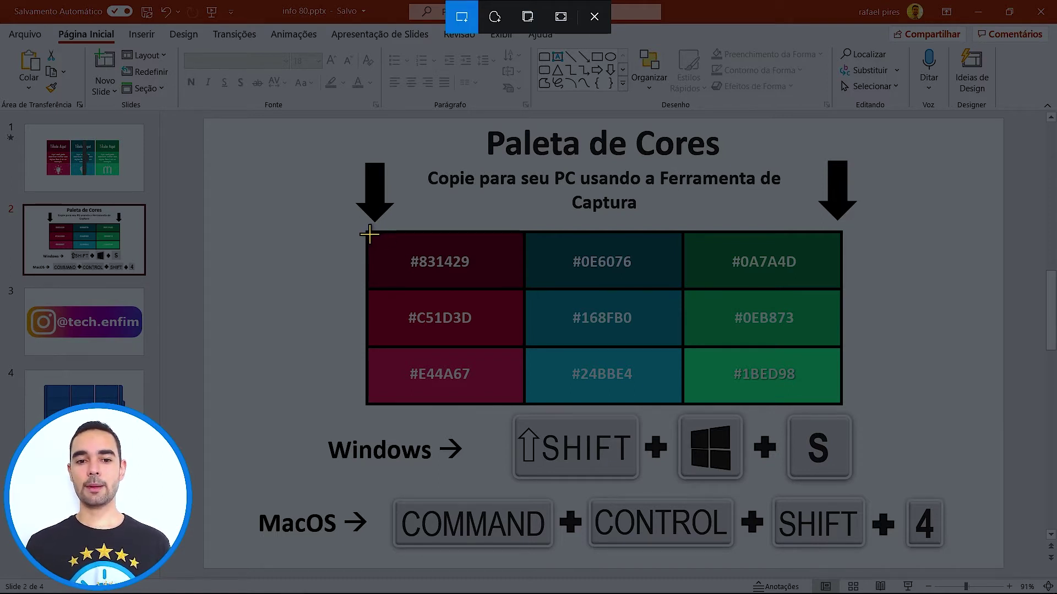
left_click_drag(369, 234, 839, 400)
left_click(83, 393)
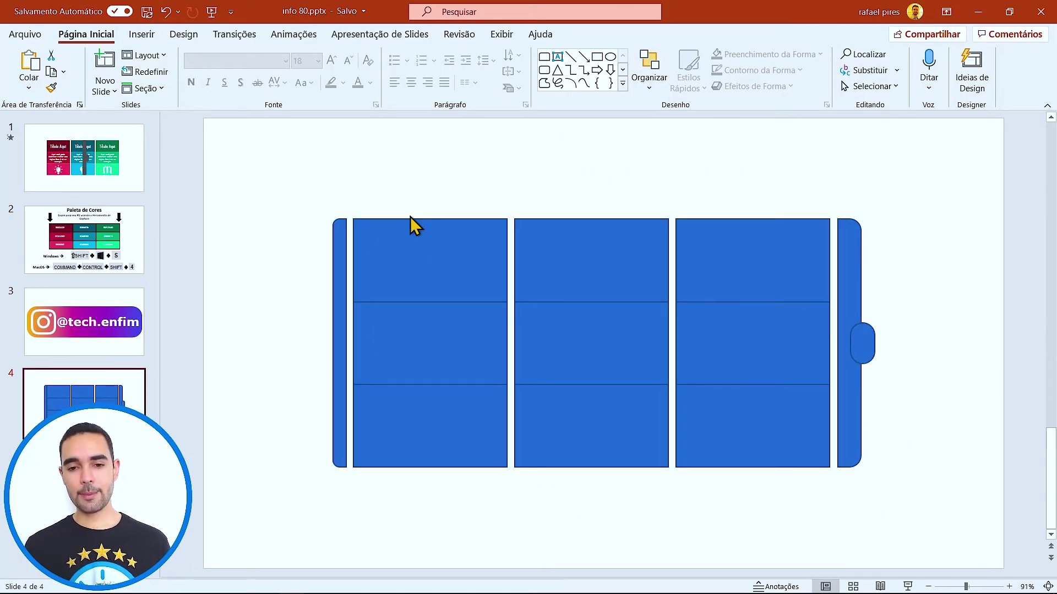
key("ctrl+v")
Shrink the pasted palette to 15,36 × 5,43 cm and put it in the top-left corner.
left_click_drag(871, 443, 700, 377)
left_click_drag(571, 320, 474, 209)
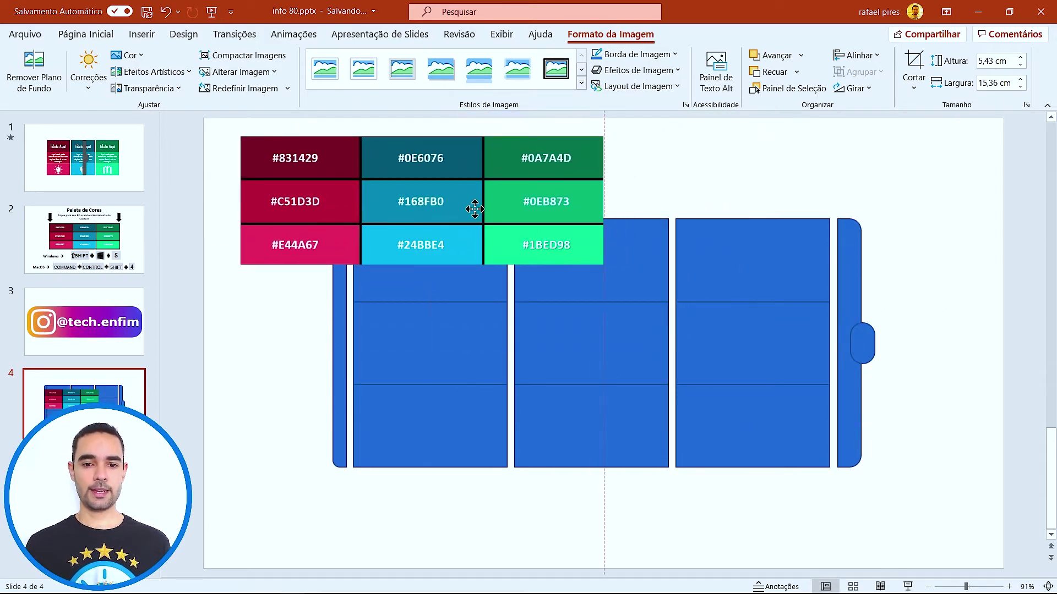
left_click_drag(475, 209, 437, 191)
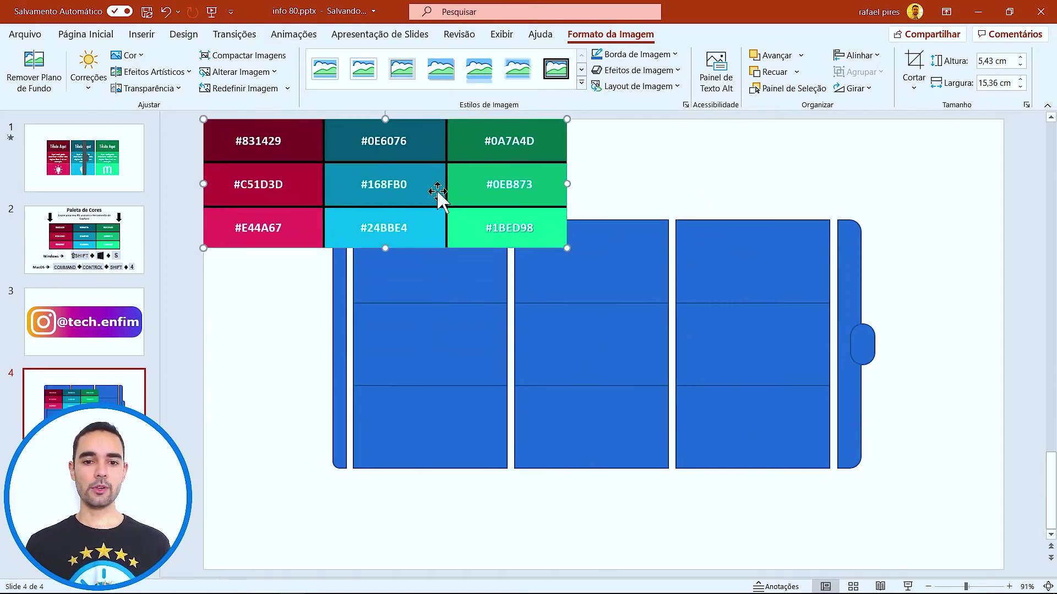
left_click(259, 430)
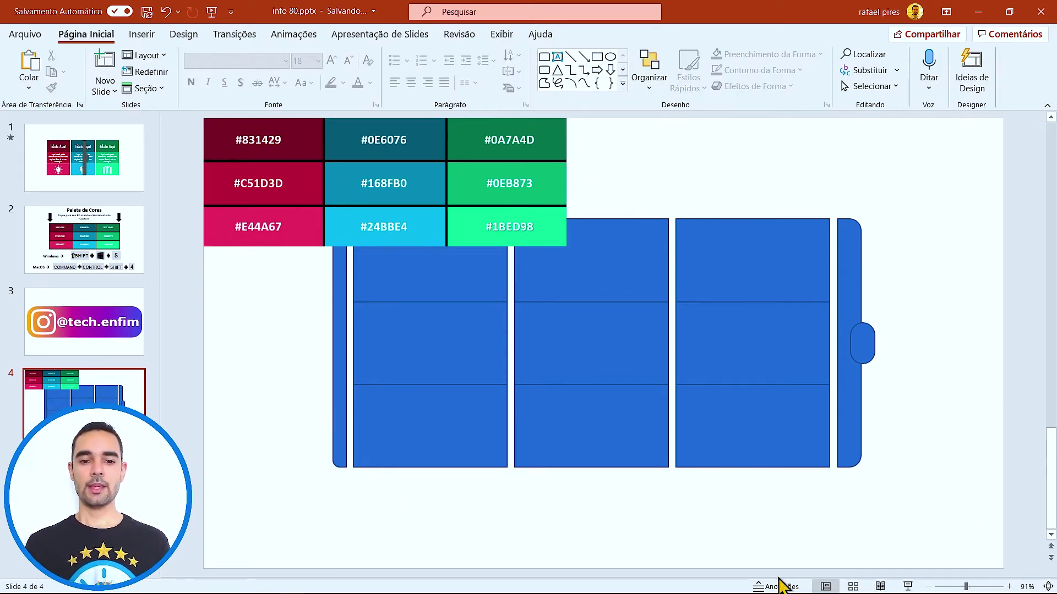
Fill both side bars dark grey and set their outline to Sem Contorno.
left_click(335, 347)
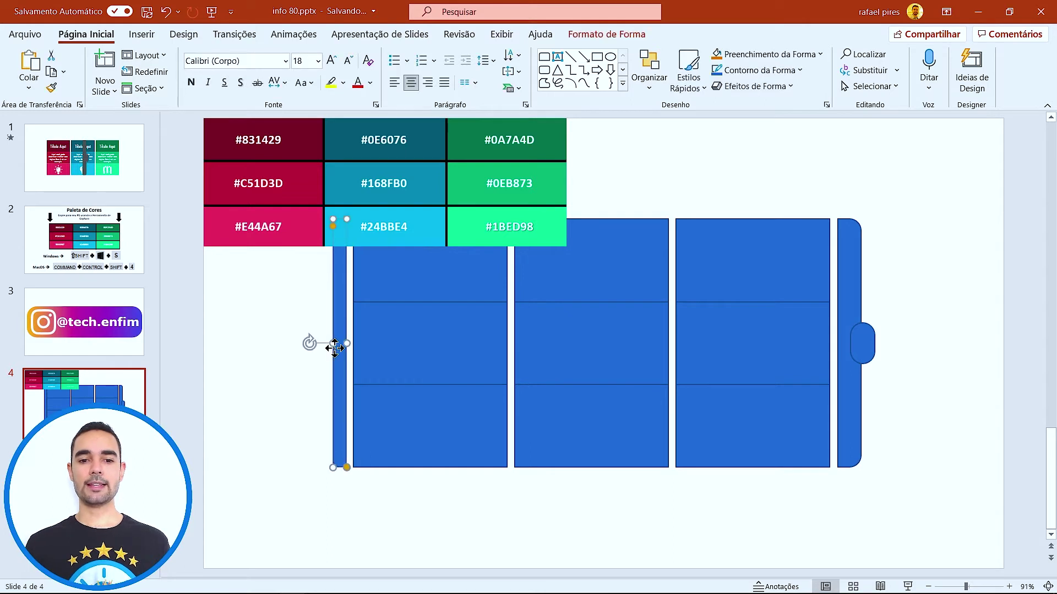
left_click(853, 338, "shift")
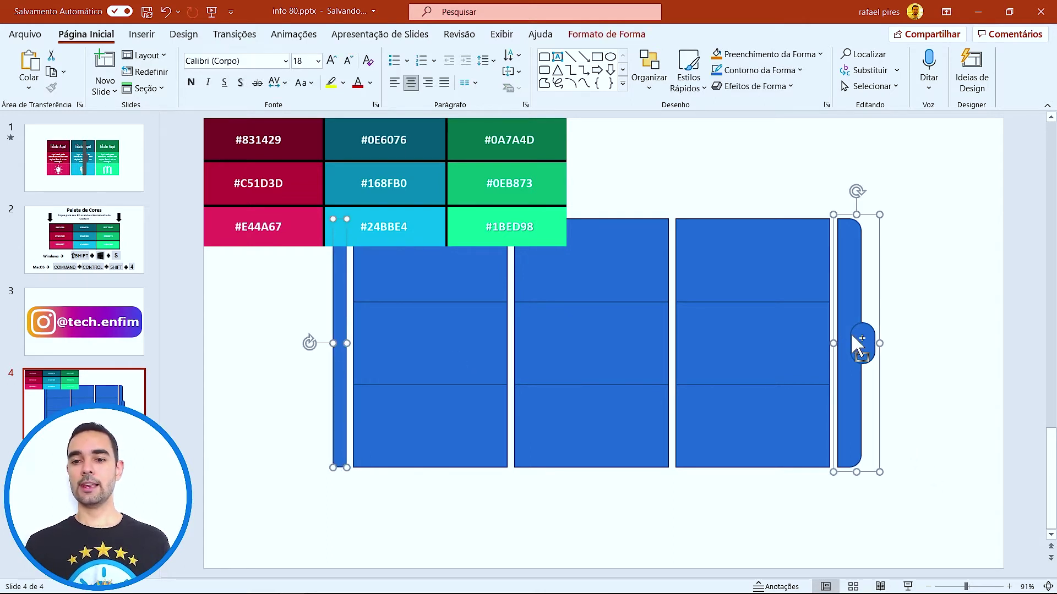
left_click(627, 35)
left_click(385, 55)
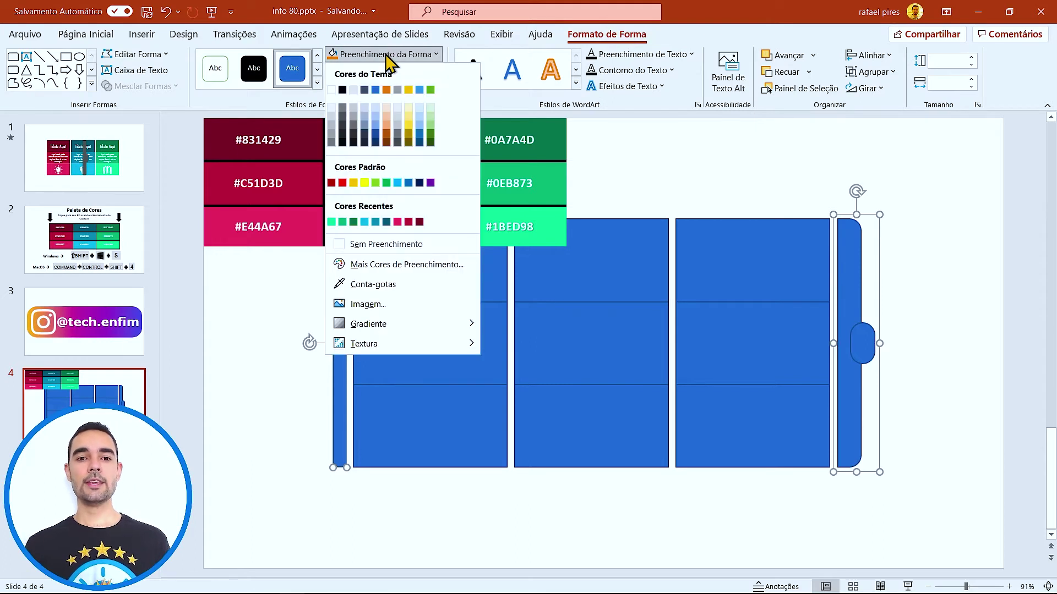
left_click(341, 114)
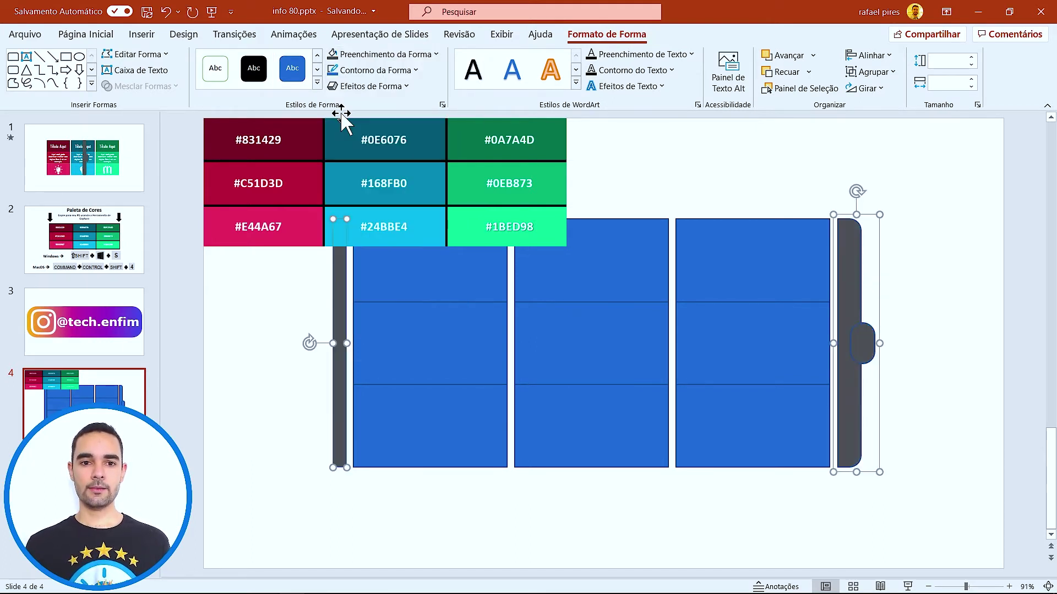
left_click(378, 70)
left_click(396, 261)
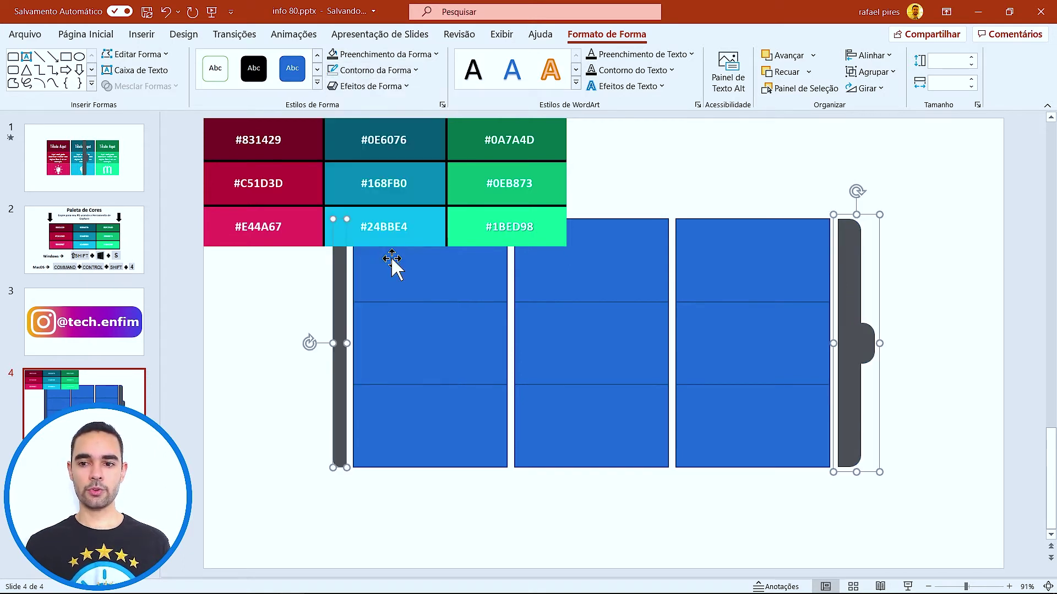
left_click(374, 286)
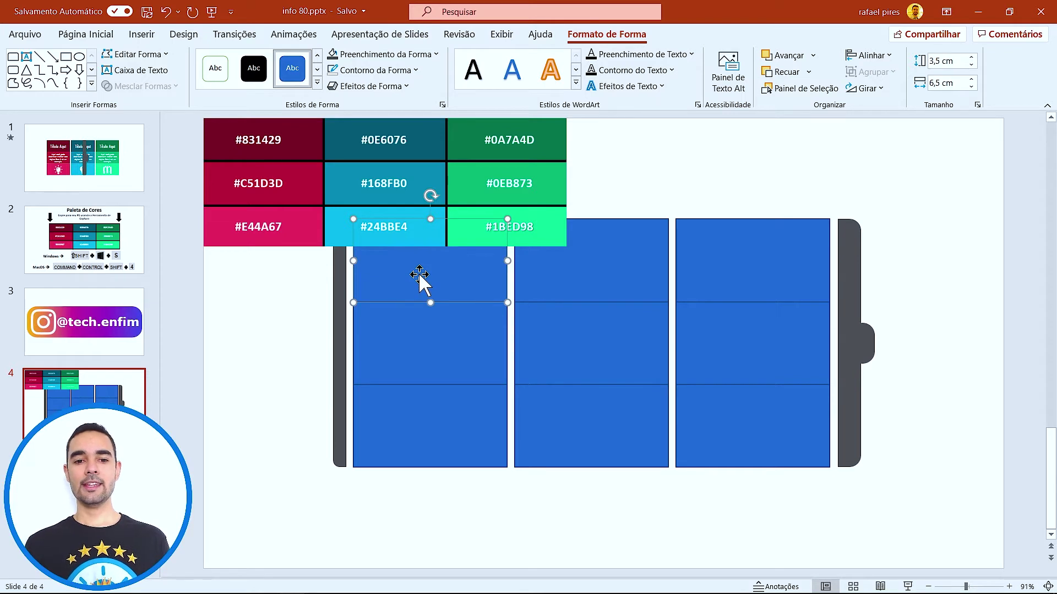
Eyedrop #831429 from the palette into the first column's top cell and verify the hex in Mais Cores.
left_click(393, 55)
left_click(457, 288)
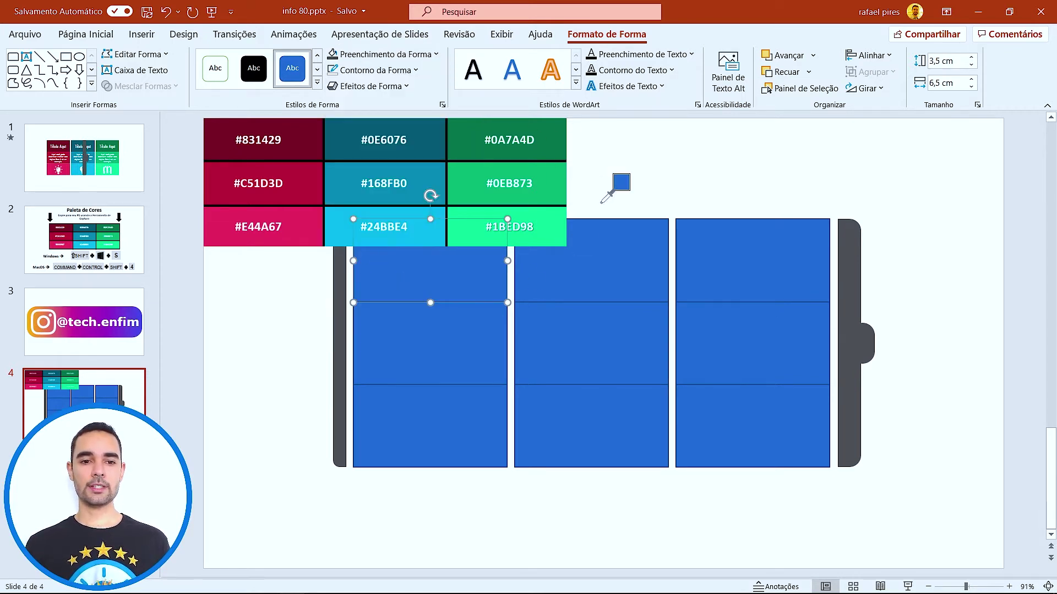
left_click(307, 133)
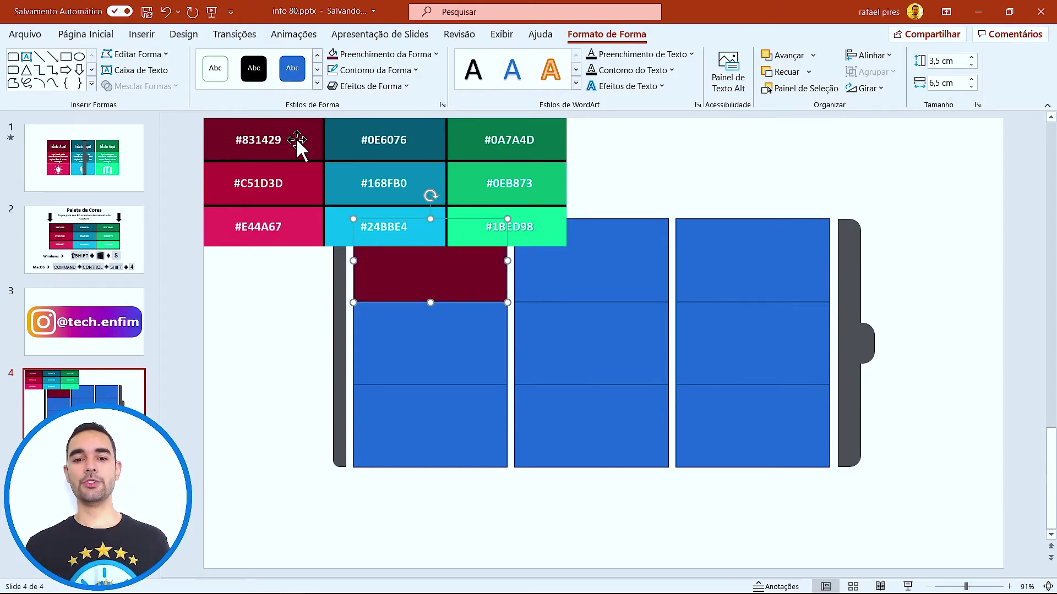
left_click(363, 55)
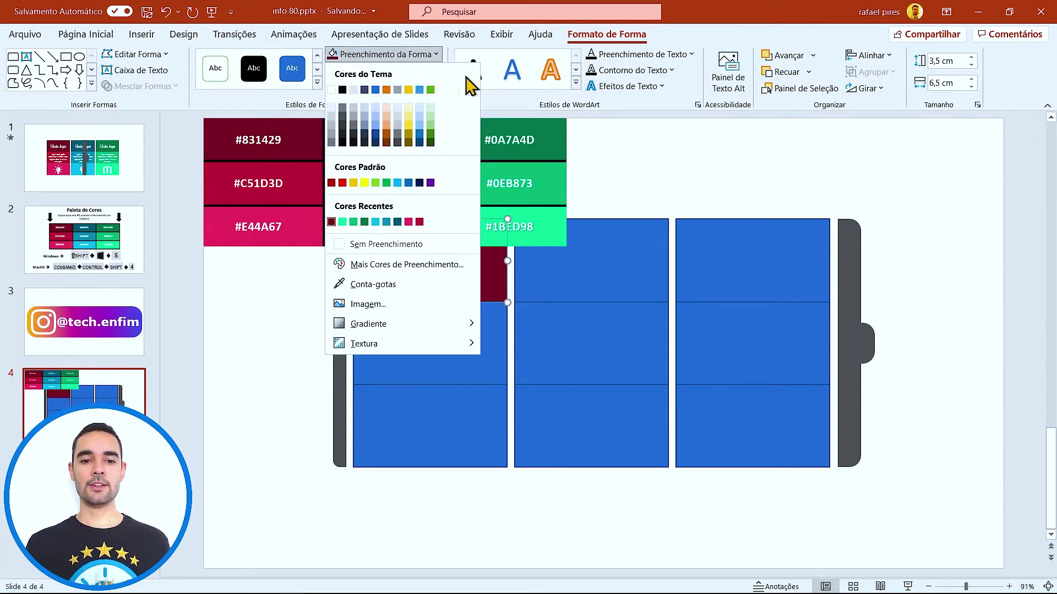
left_click(407, 264)
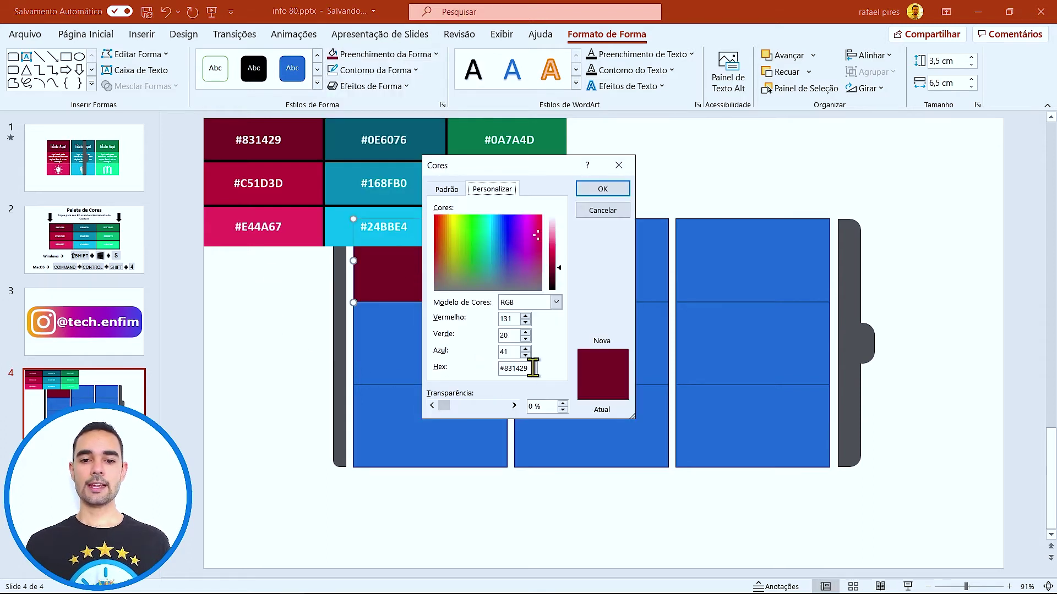
left_click_drag(533, 369, 498, 368)
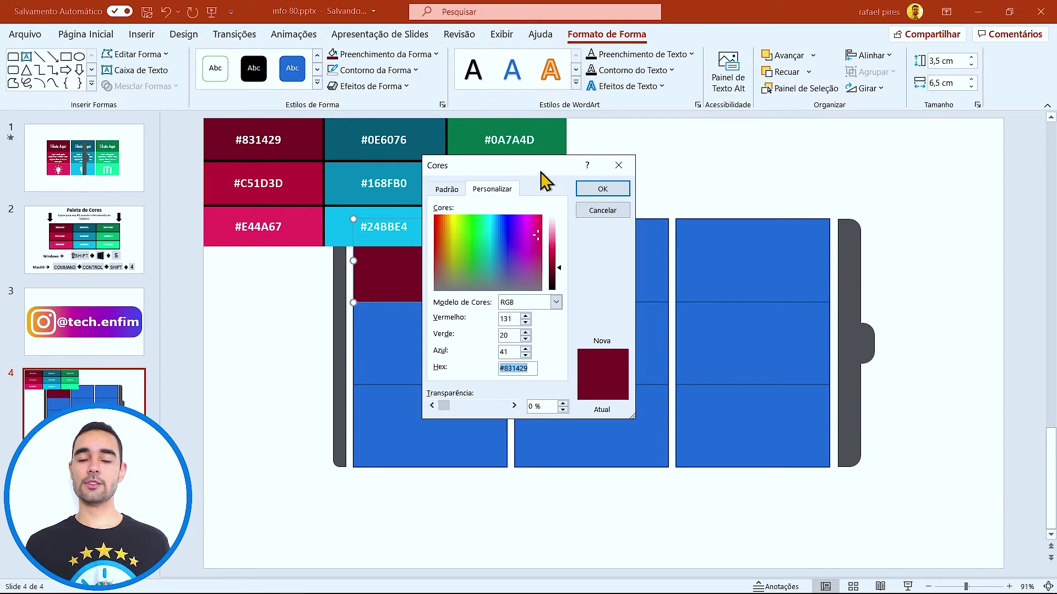
left_click(601, 212)
left_click(420, 371)
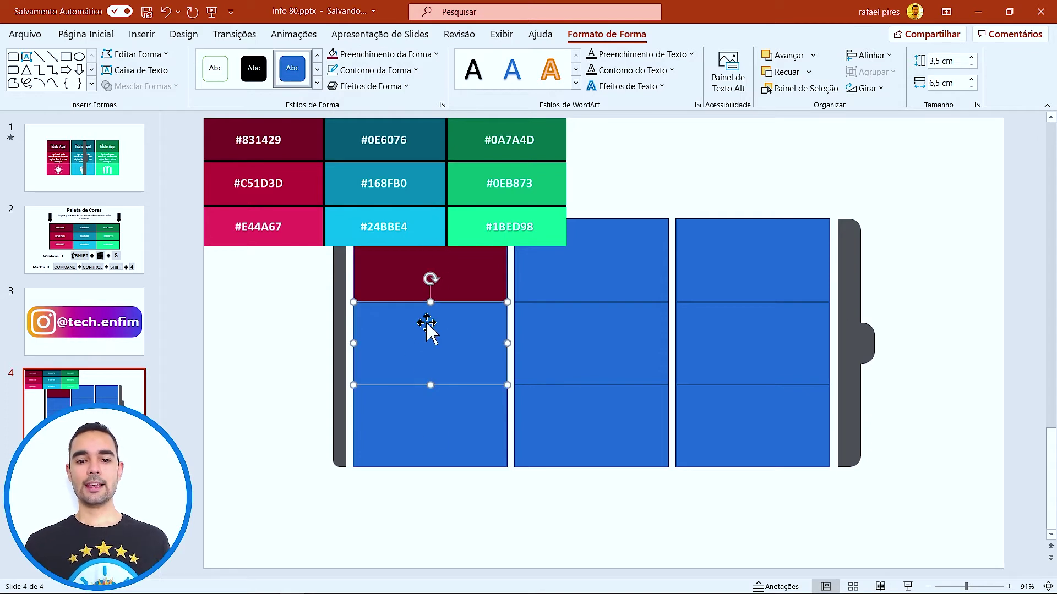
Eyedrop crimson #C51D3D and #E44A67 onto the middle and bottom blocks of the left column.
left_click(396, 54)
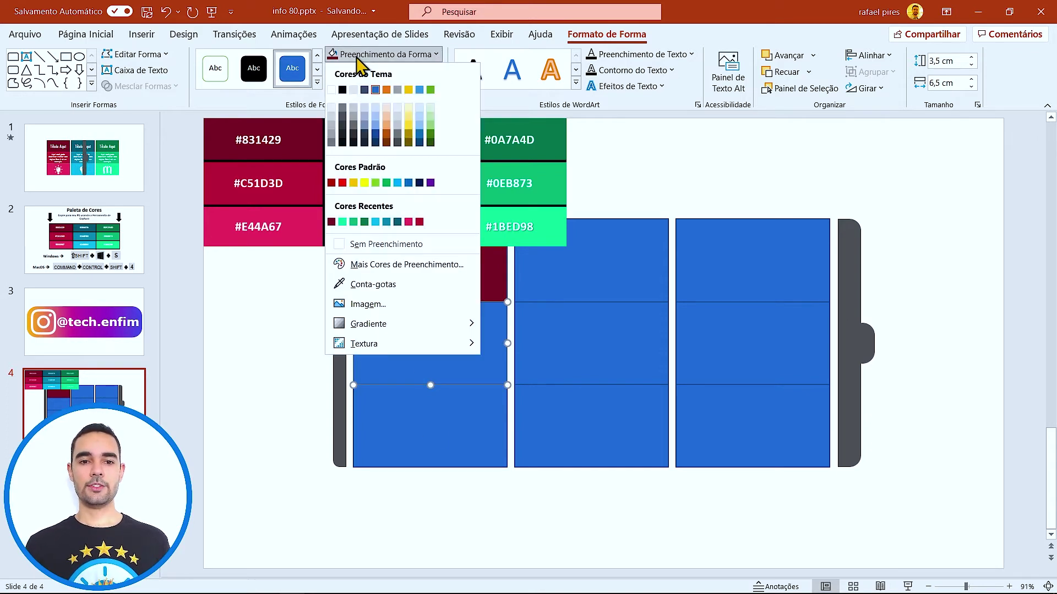
left_click(379, 284)
left_click(301, 183)
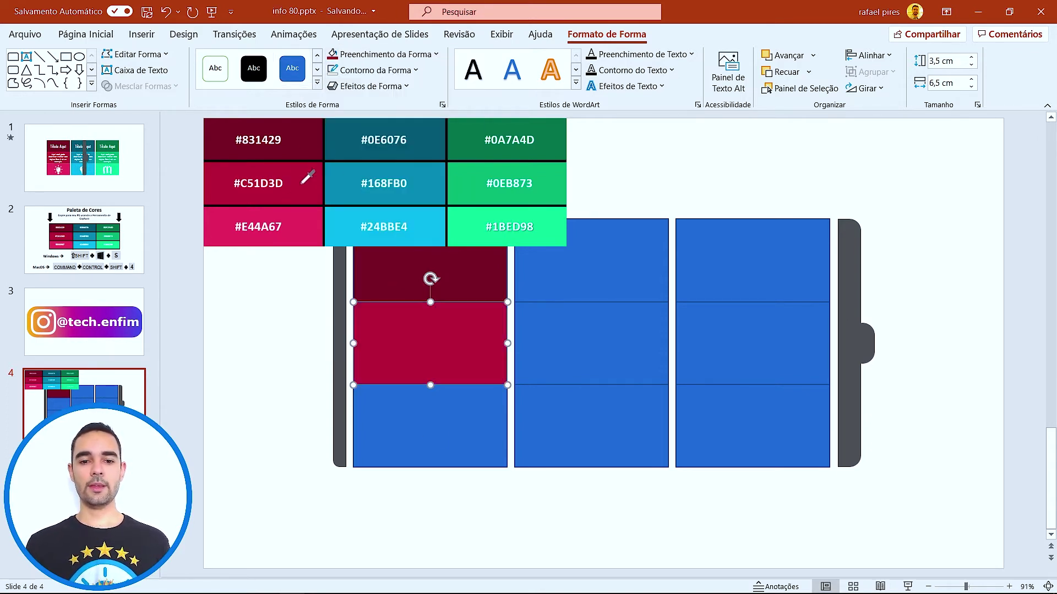
left_click(459, 422)
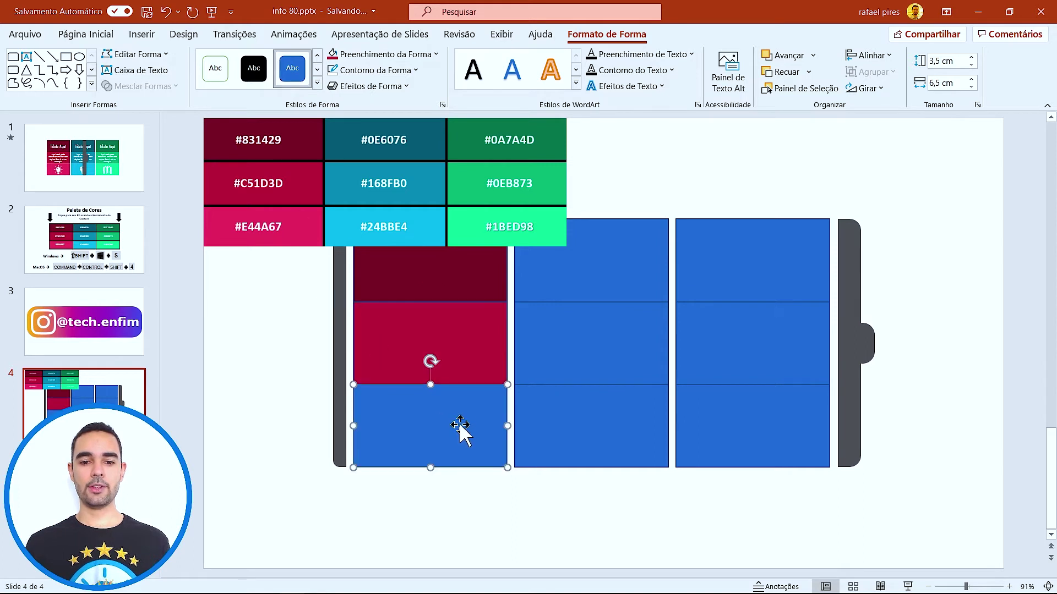
left_click(387, 56)
left_click(369, 284)
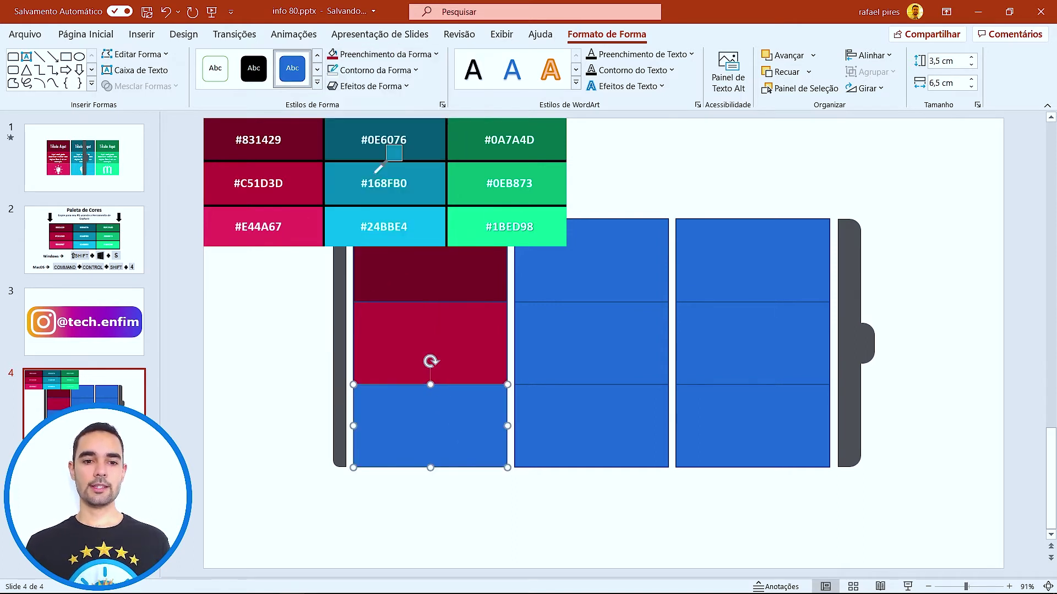
left_click(310, 219)
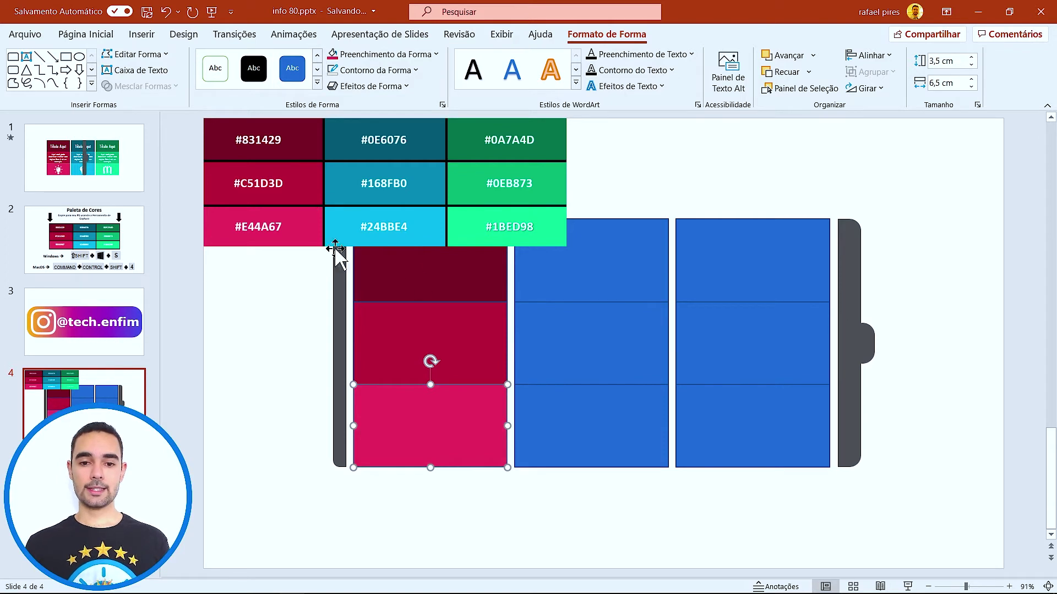
Fill the middle column's blocks with teals #0E6076, #168FB0 and #24BBE4 from the palette.
left_click(590, 260)
left_click(397, 55)
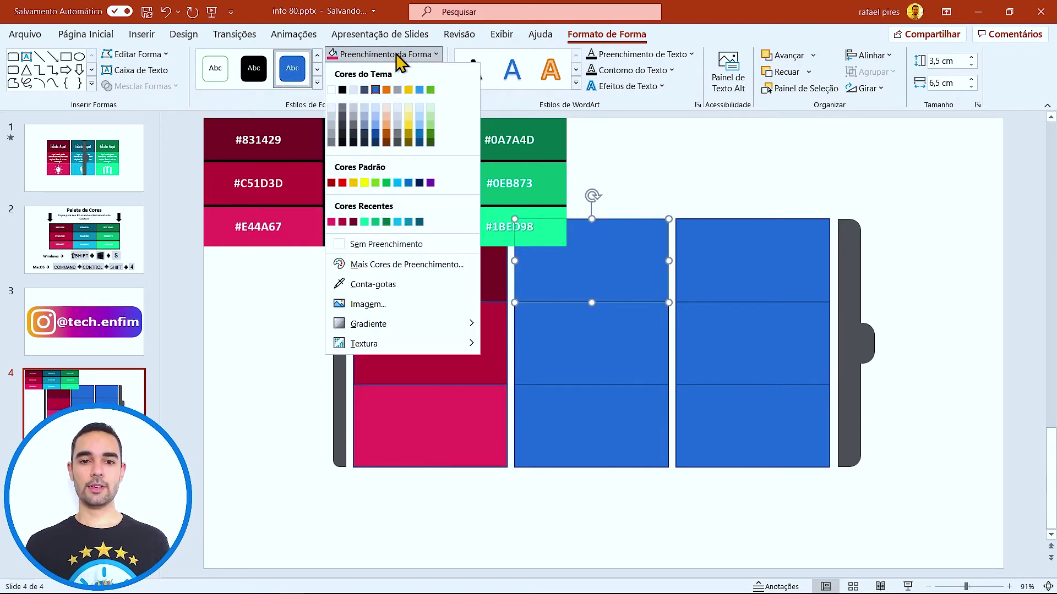
left_click(369, 284)
left_click(427, 139)
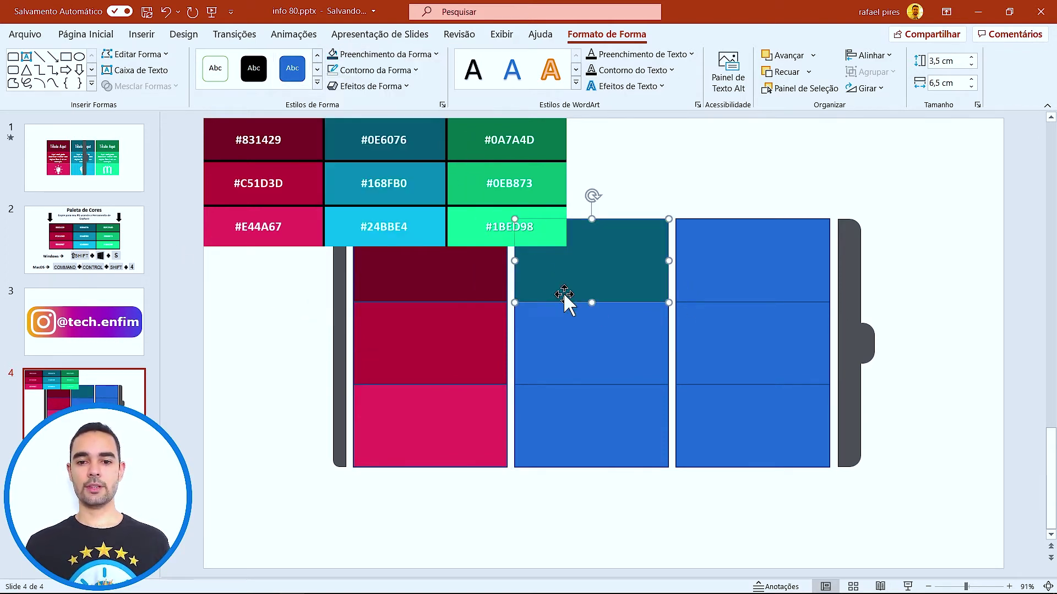
left_click(583, 341)
left_click(397, 55)
left_click(369, 284)
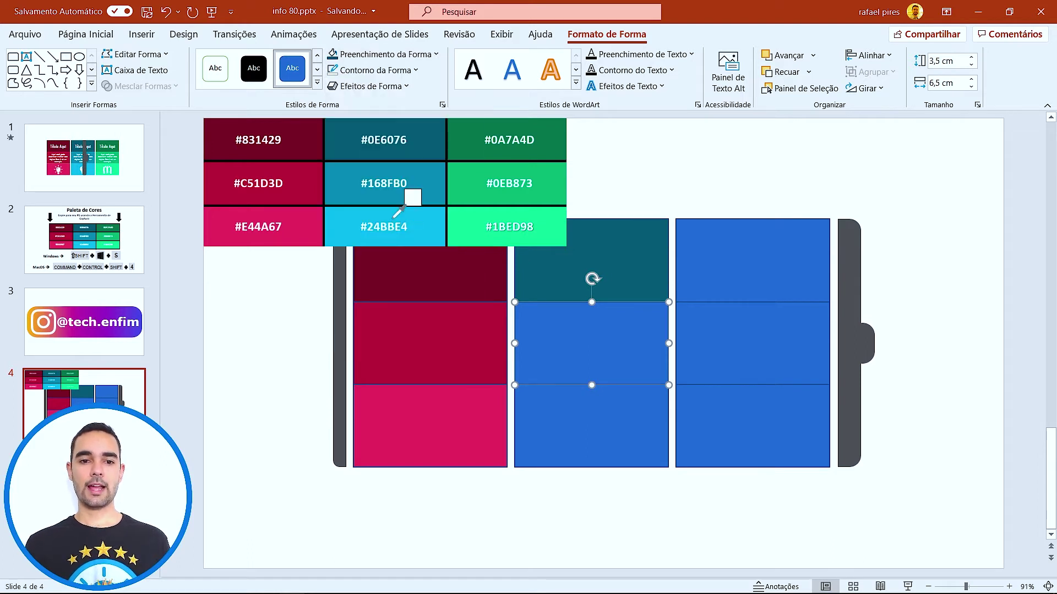
left_click(426, 180)
left_click(570, 410)
left_click(397, 55)
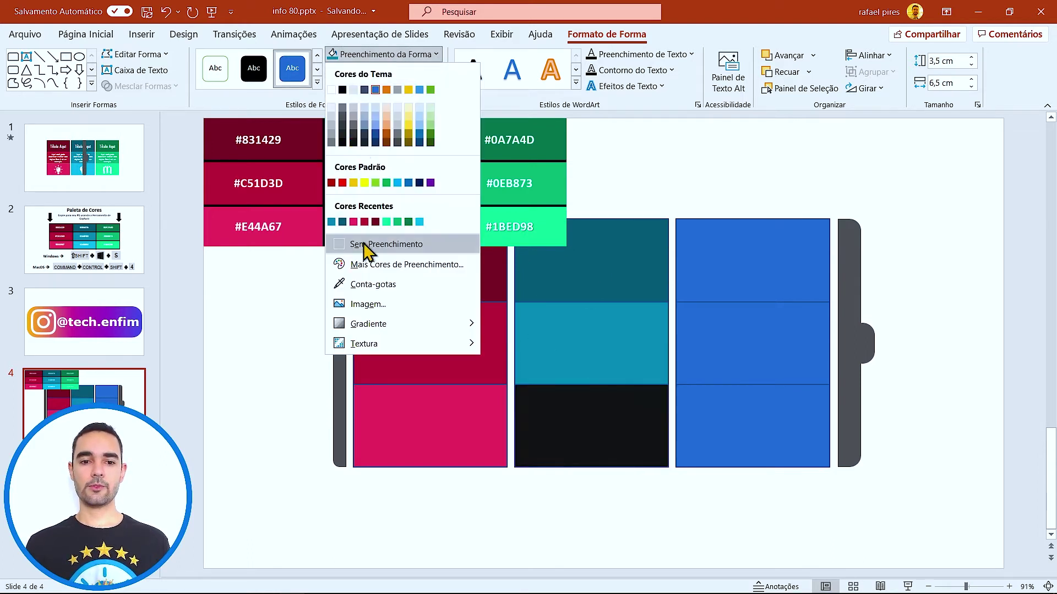
left_click(385, 286)
left_click(439, 215)
Fill the right column's blocks with greens #0A7A4D, #0EB873 and #1BED98 from the palette.
left_click(740, 242)
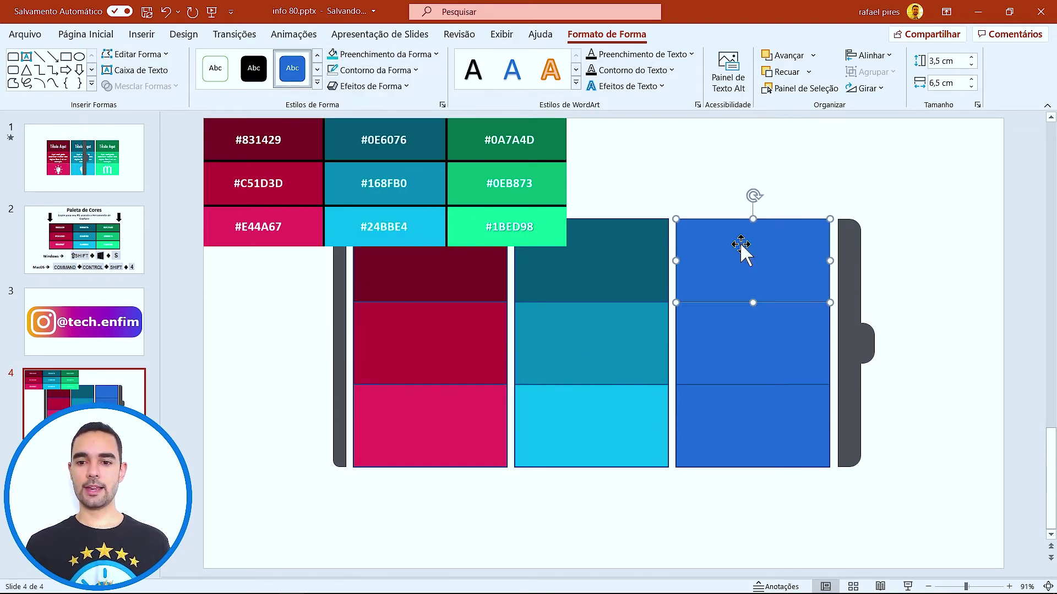
left_click(386, 54)
left_click(373, 284)
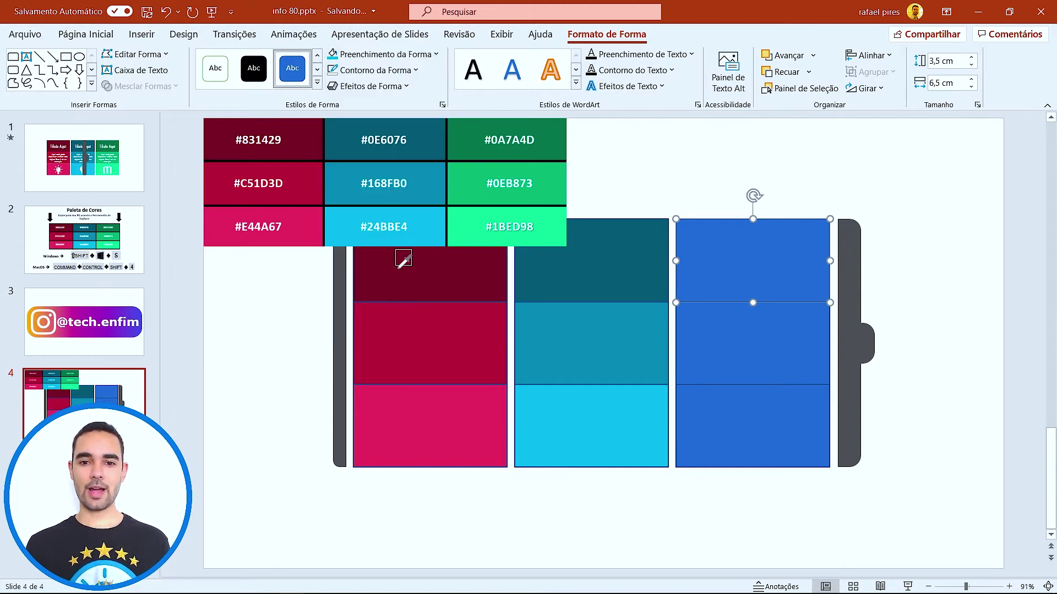
left_click(554, 136)
left_click(769, 340)
left_click(416, 54)
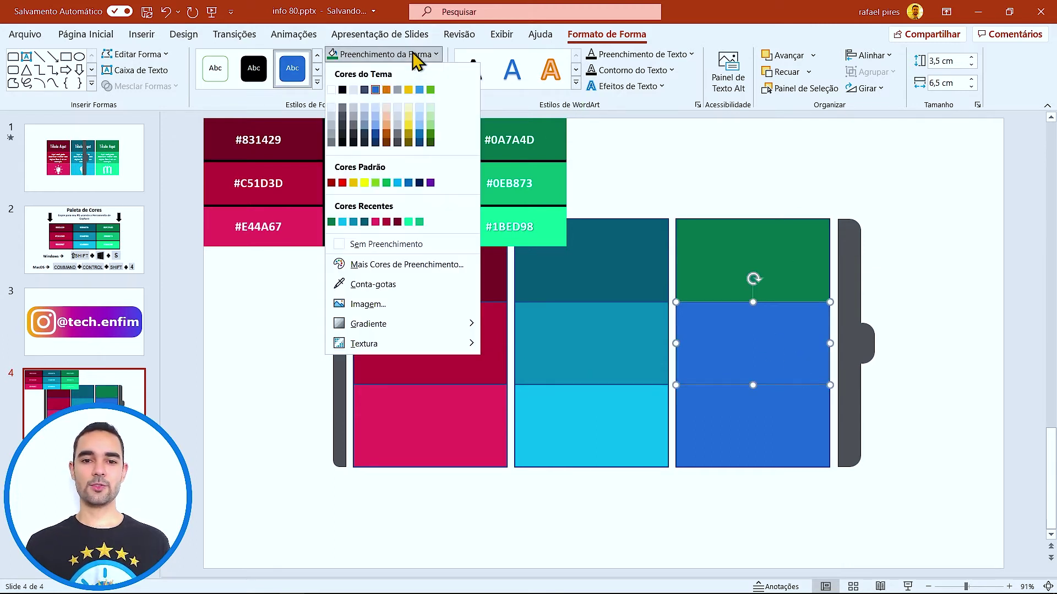
left_click(399, 285)
left_click(457, 171)
left_click(682, 407)
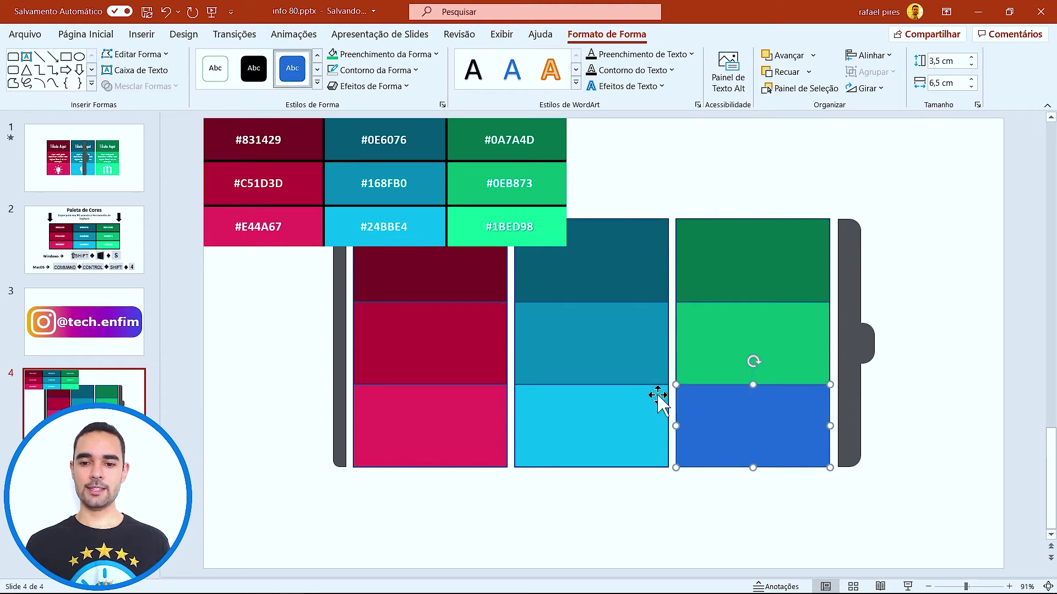
left_click(389, 54)
left_click(366, 284)
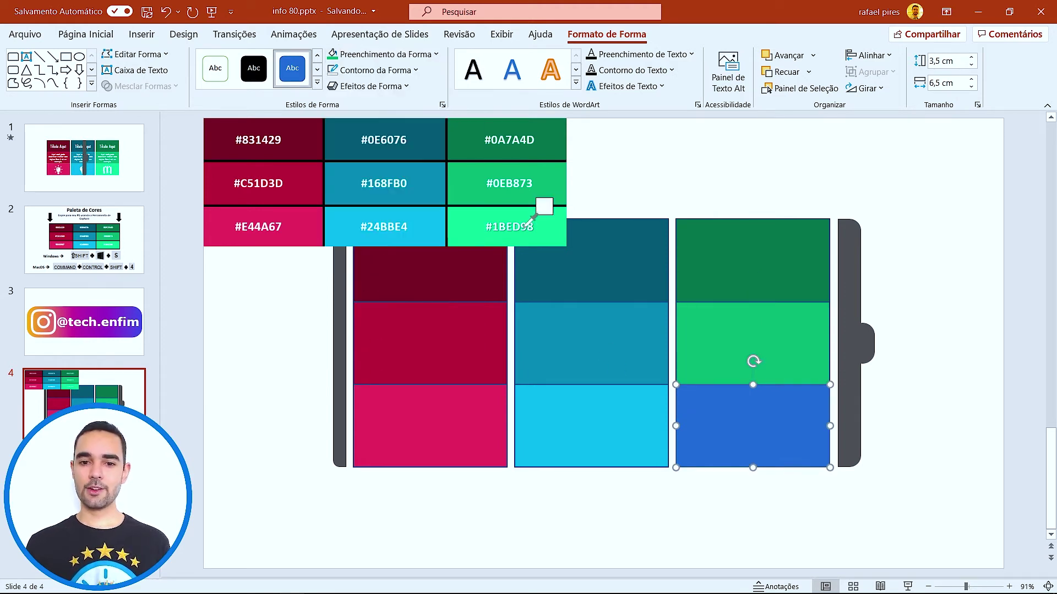
left_click(553, 236)
left_click(633, 183)
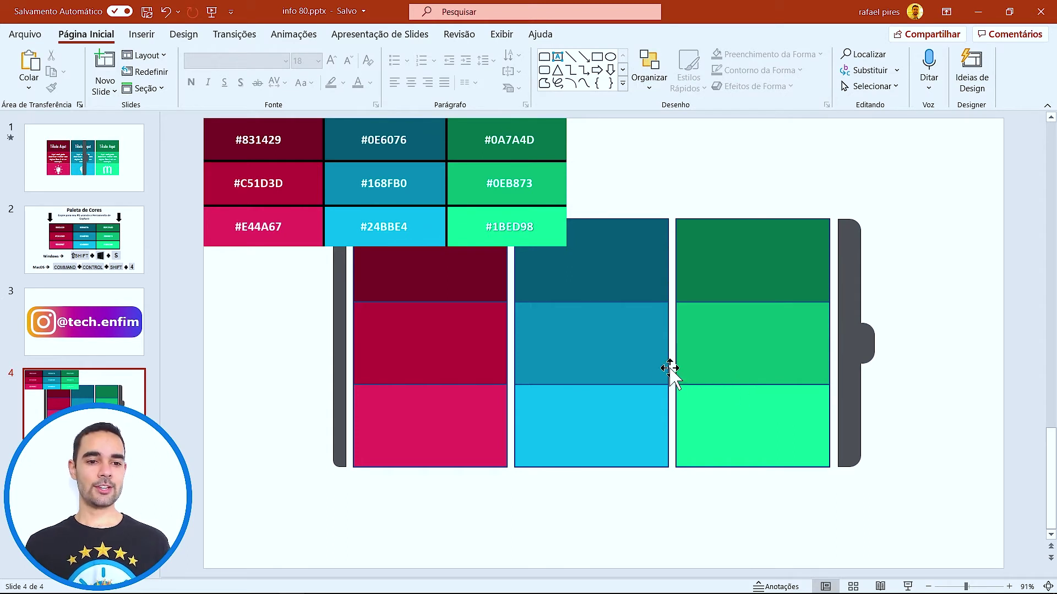
Delete the palette image and set No Outline on all nine coloured blocks.
left_click(479, 153)
key("Delete")
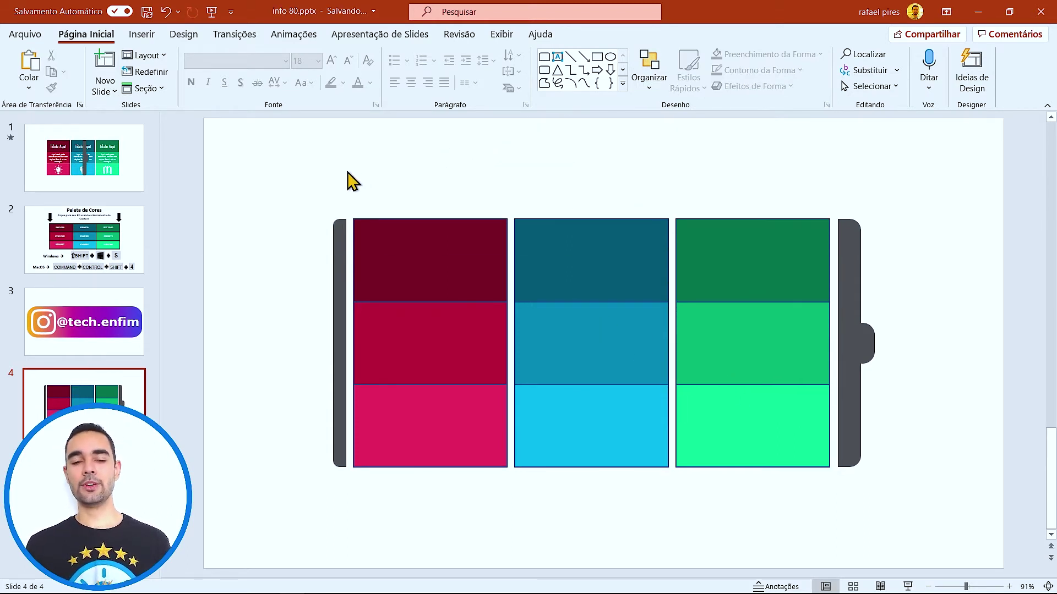
left_click_drag(338, 153, 868, 514)
left_click(629, 35)
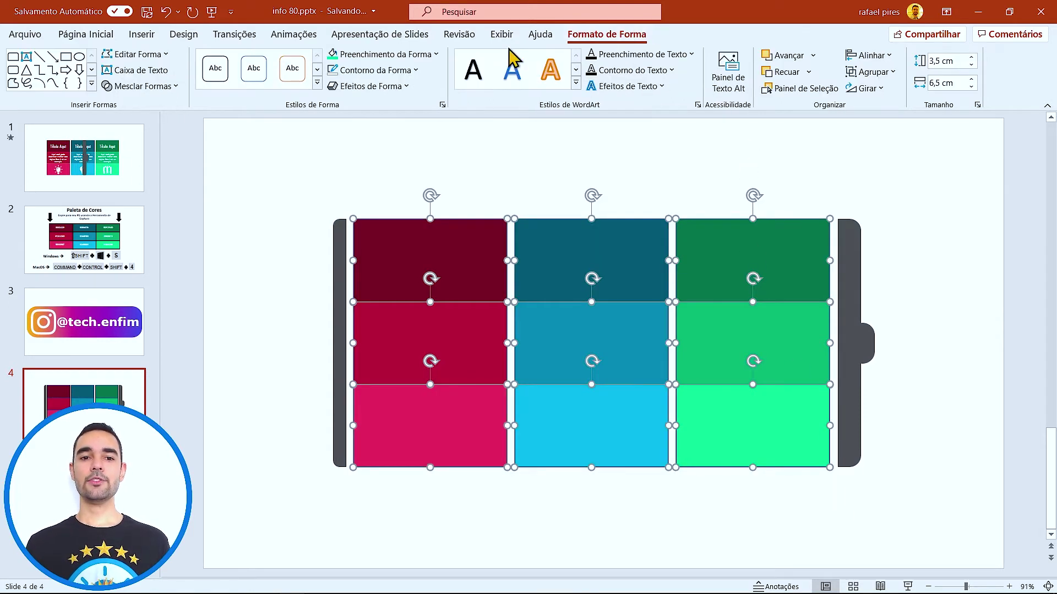
left_click(405, 73)
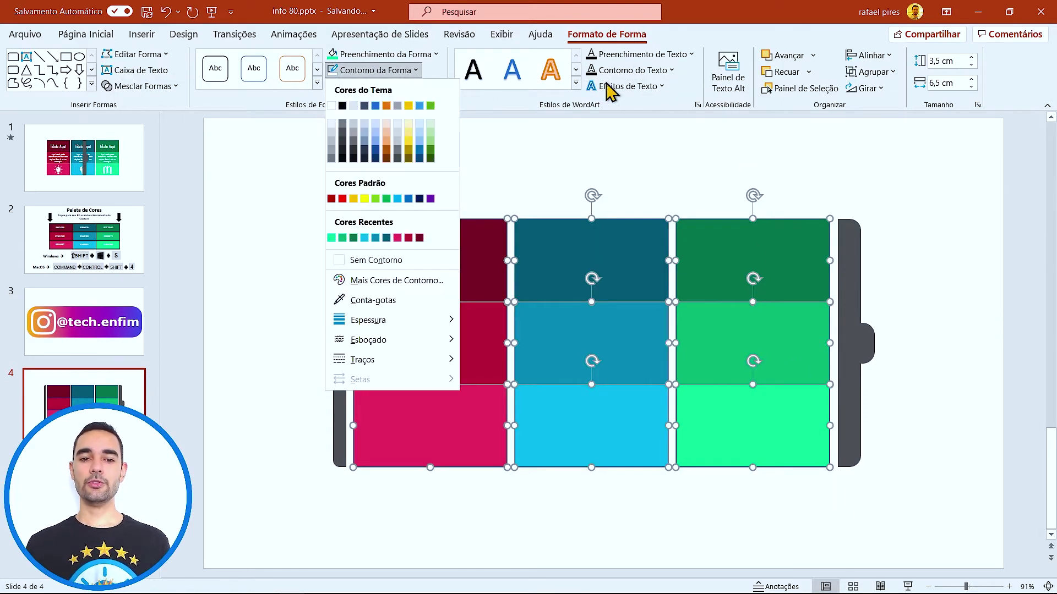
left_click(394, 261)
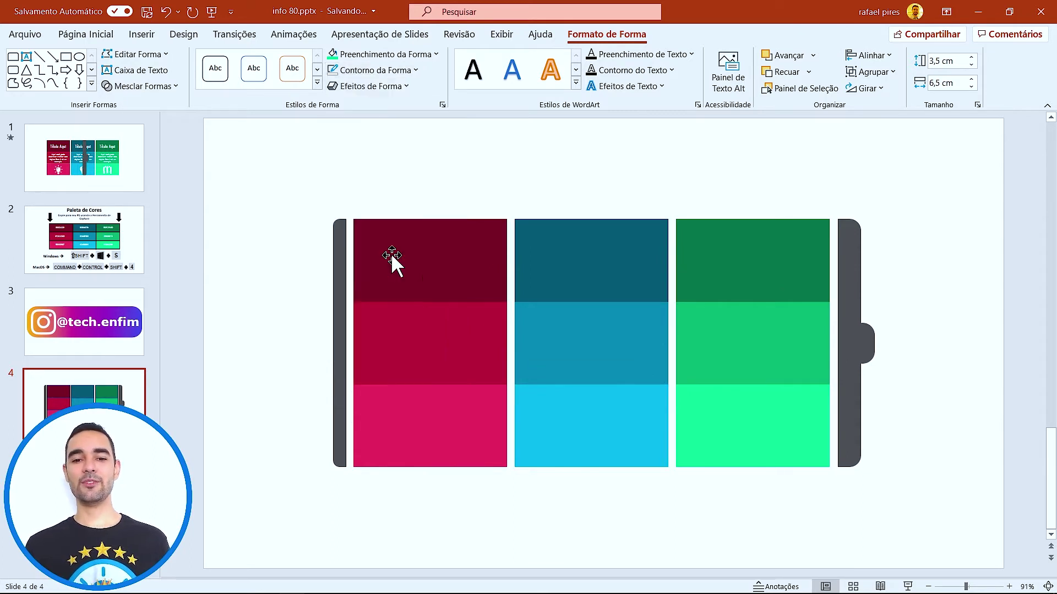
left_click(410, 153)
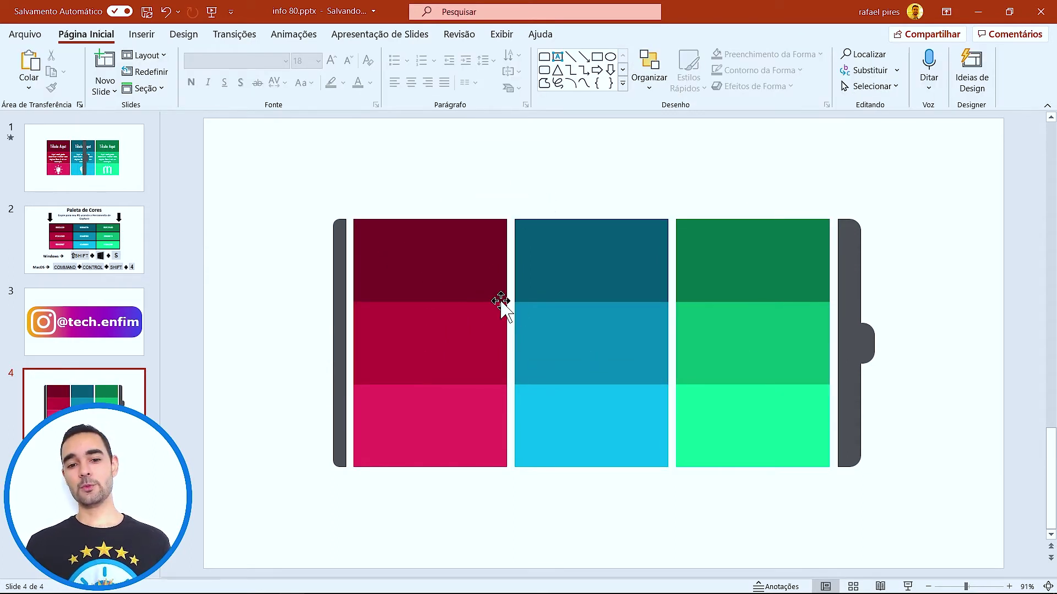
Group the magenta, teal and green blocks so each column is one shape.
left_click_drag(525, 521, 344, 160)
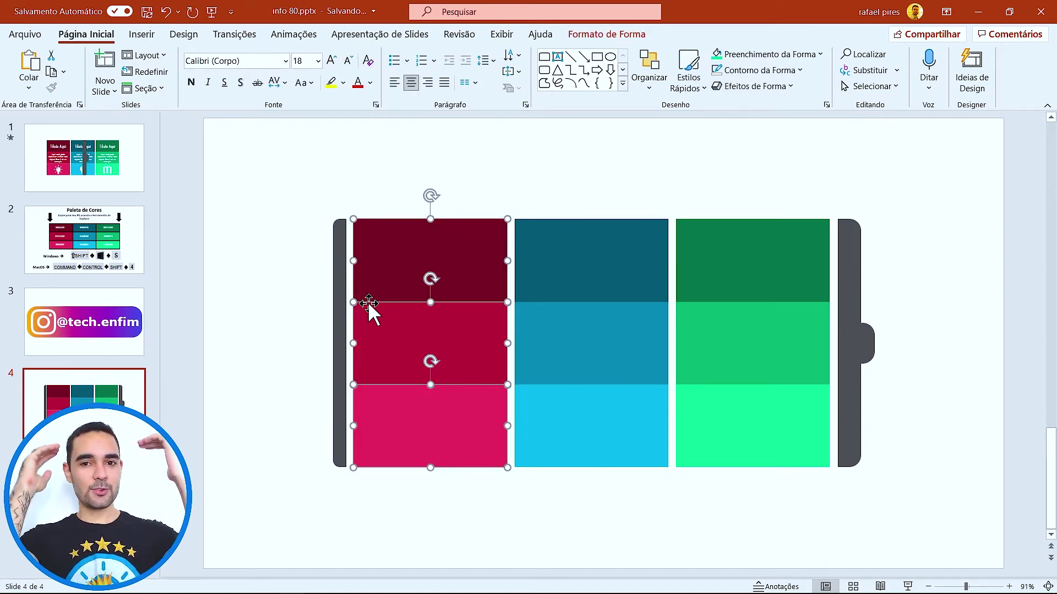
left_click_drag(521, 505, 342, 160)
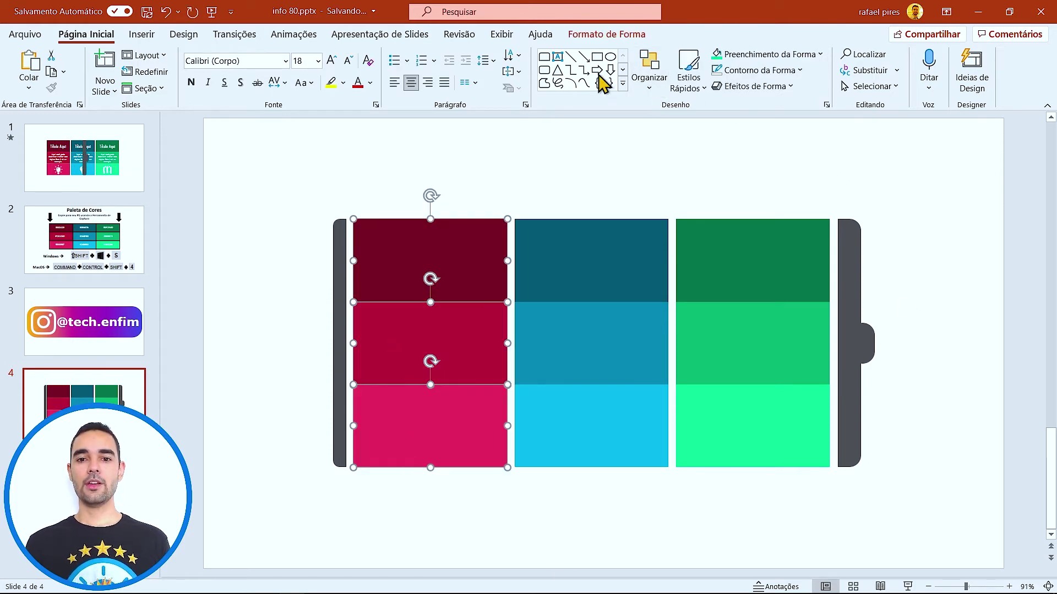
left_click(652, 80)
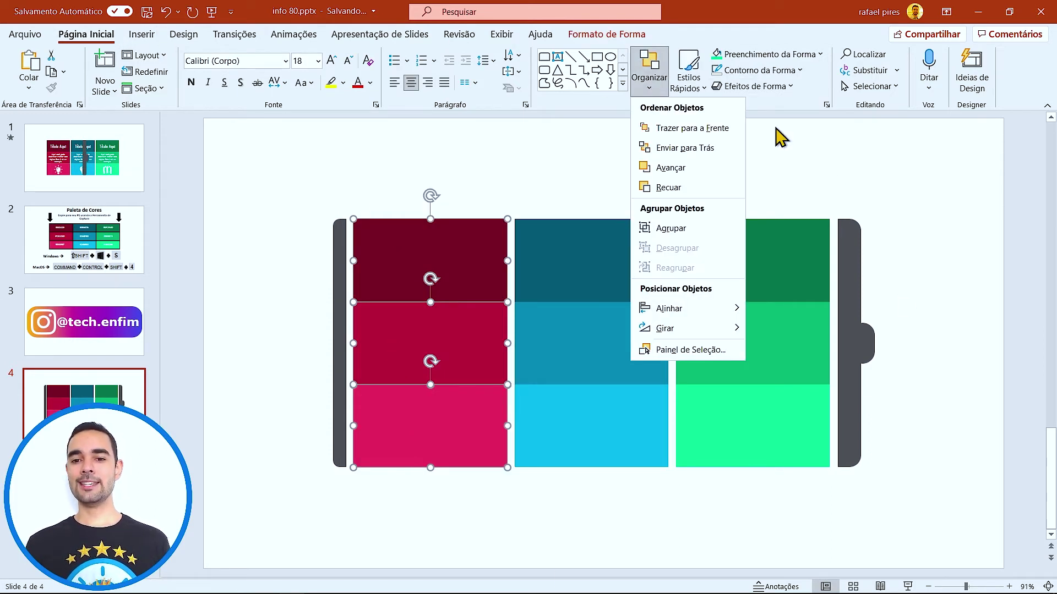
left_click(700, 229)
left_click_drag(697, 537, 496, 129)
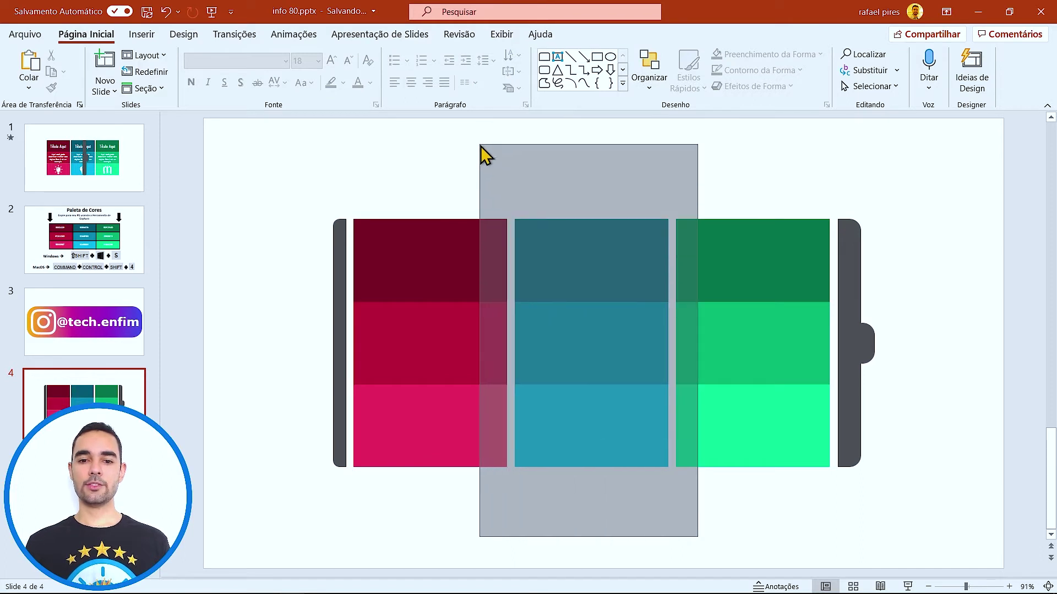
left_click(650, 74)
left_click(671, 228)
left_click_drag(848, 513, 665, 157)
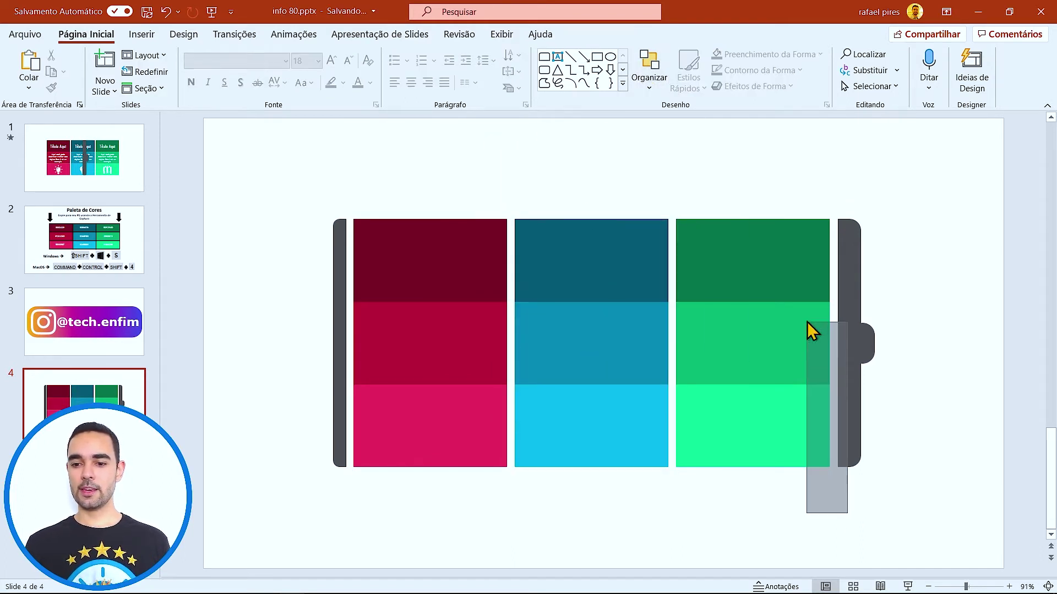
left_click(652, 83)
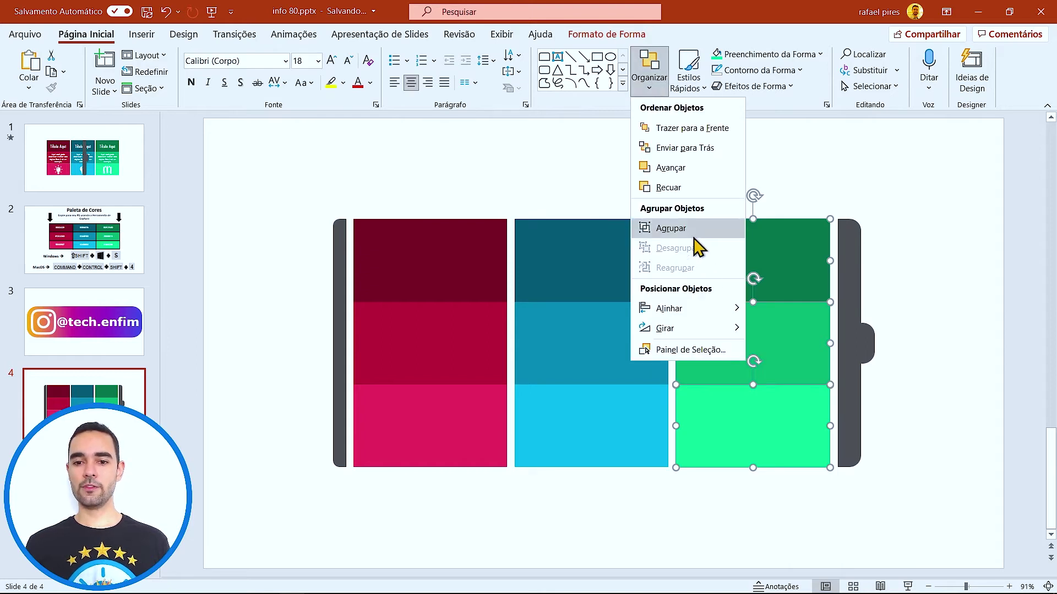
left_click(669, 229)
left_click(686, 175)
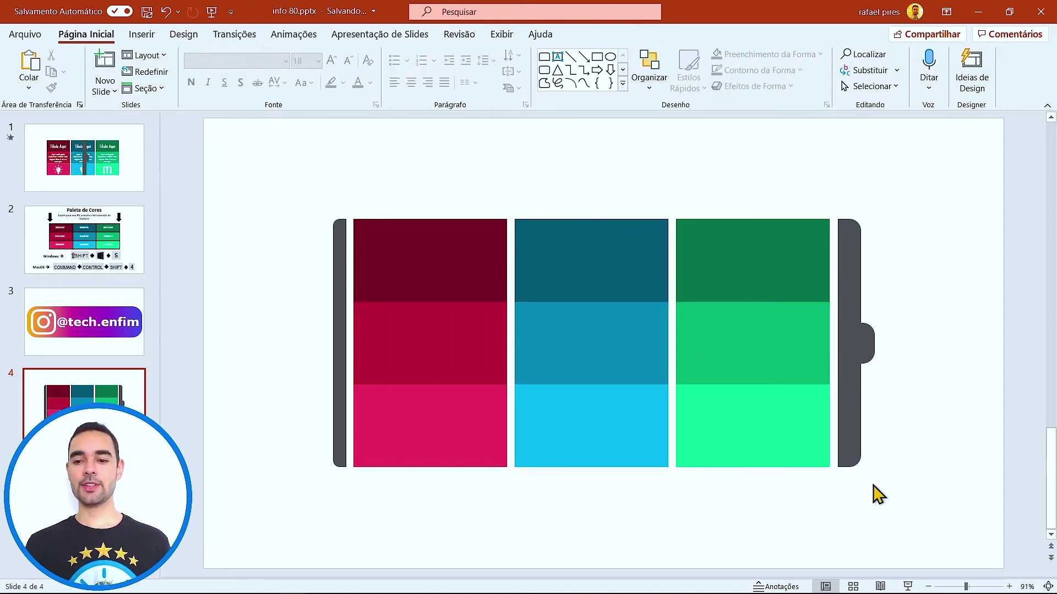
left_click_drag(930, 520, 255, 161)
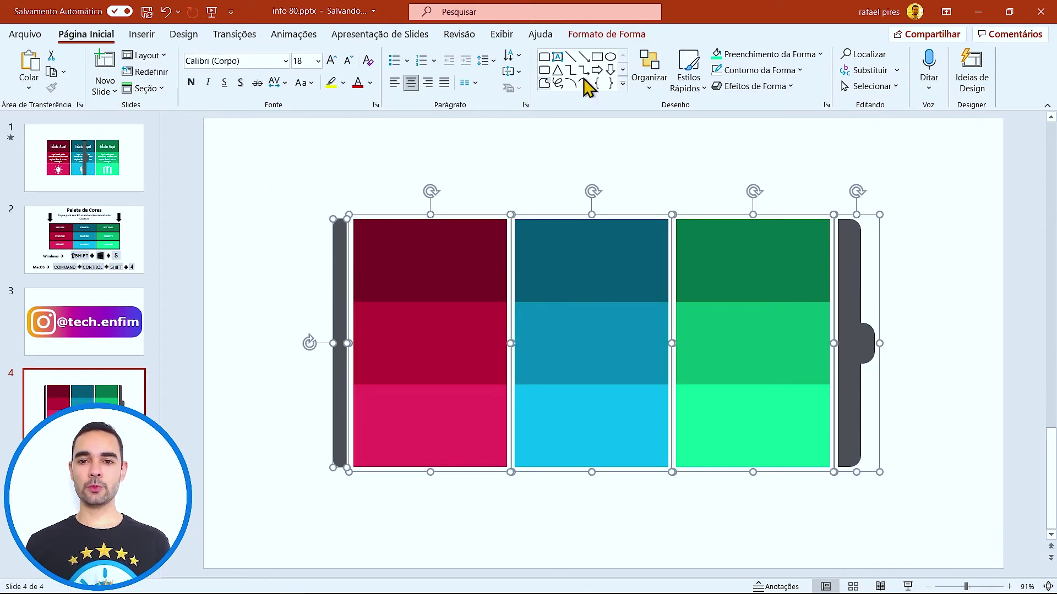
Distribute the three colour columns and two grey side bars horizontally with equal spacing.
left_click(626, 35)
left_click(870, 55)
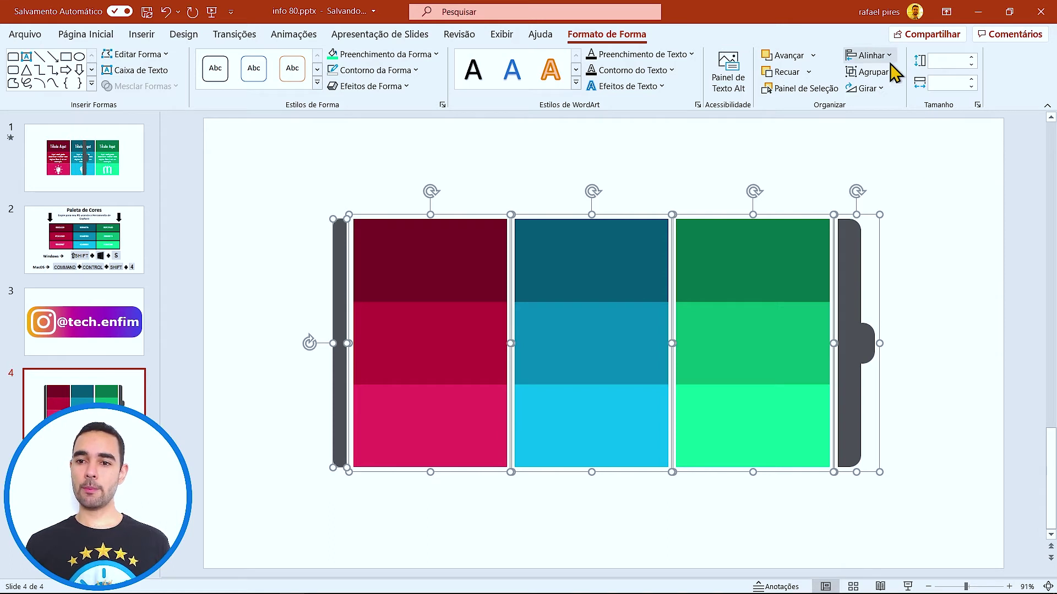
left_click(889, 55)
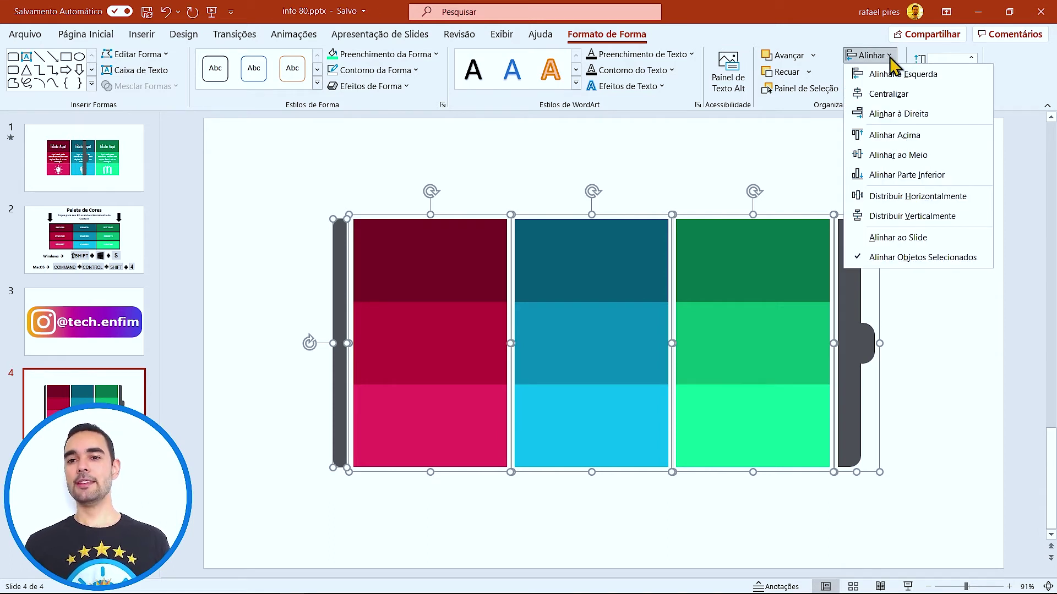
left_click(890, 55)
left_click(889, 56)
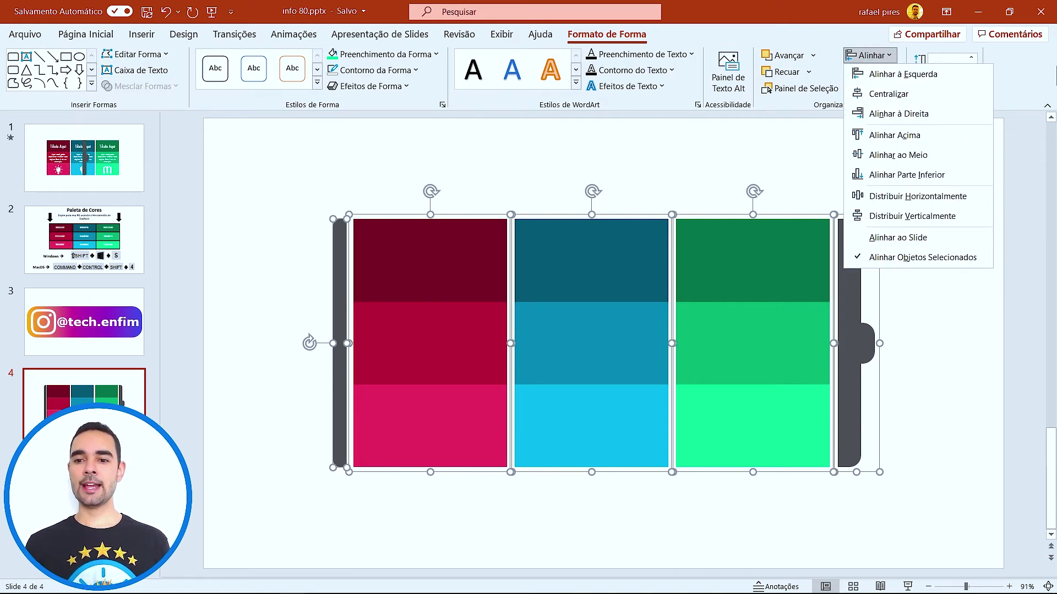
left_click(926, 202)
left_click(925, 204)
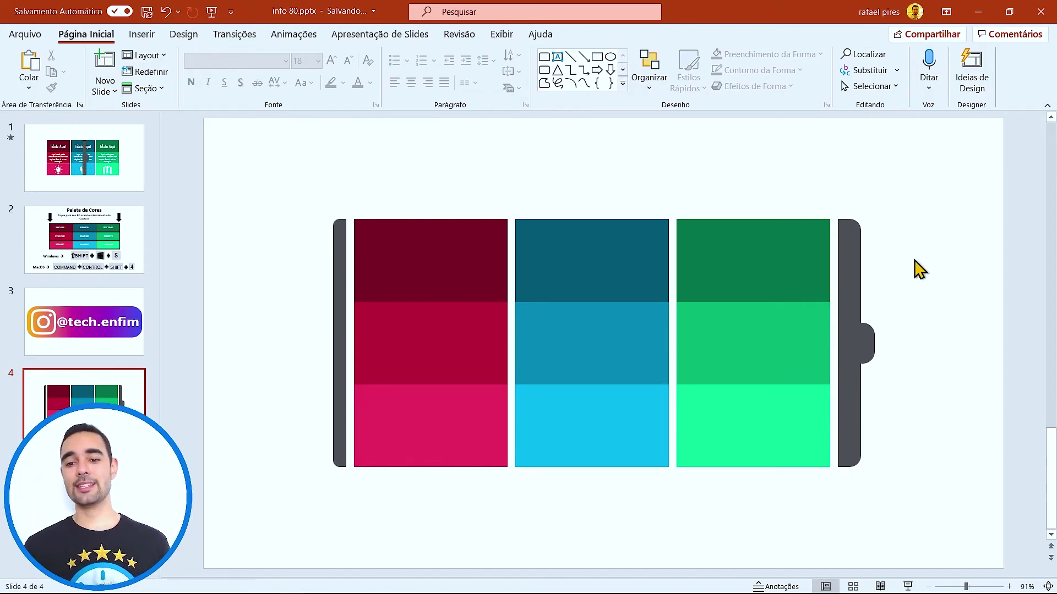
Select the text of the first column's 'Título Aqui' heading.
left_click_drag(914, 259, 925, 351)
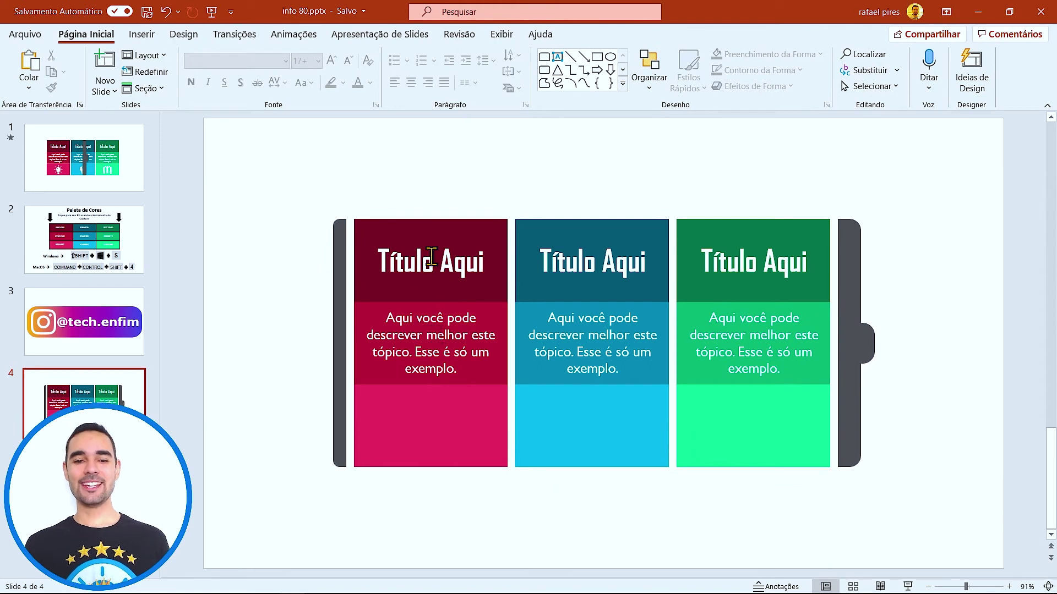
triple_click(431, 259)
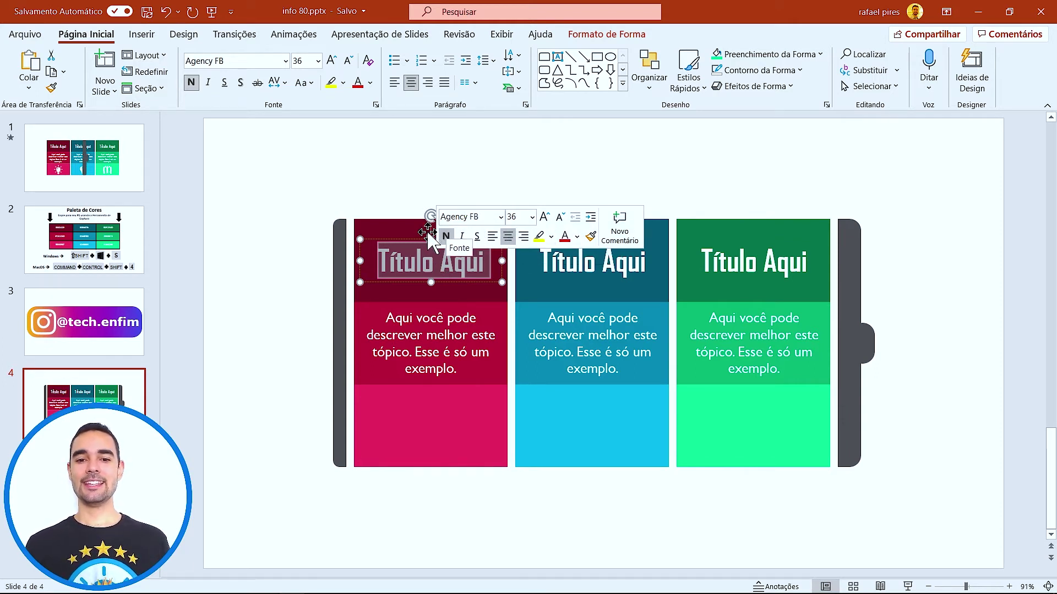
left_click(577, 237)
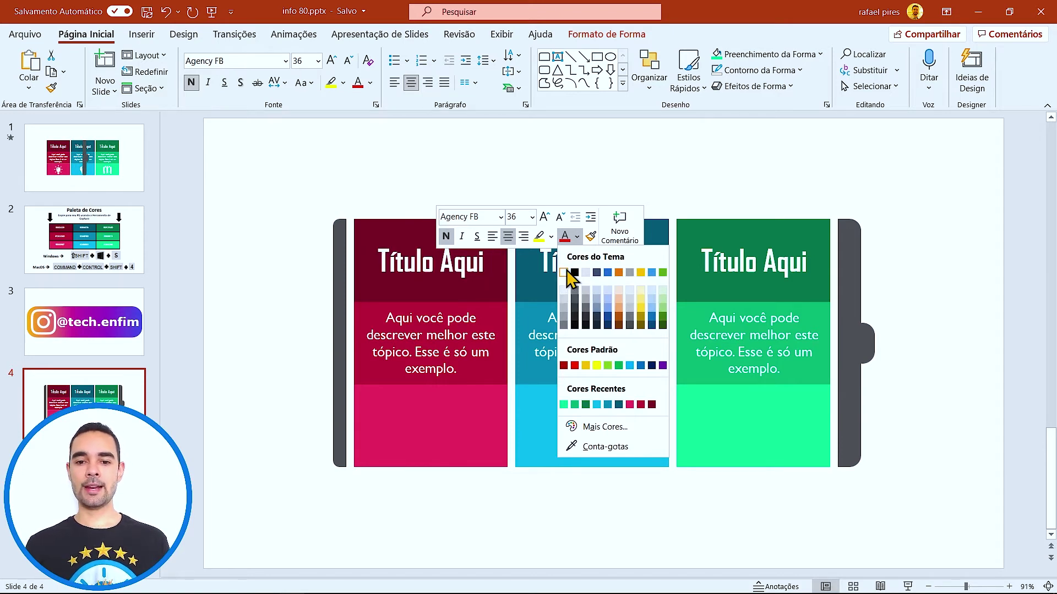
double_click(433, 328)
left_click(434, 326)
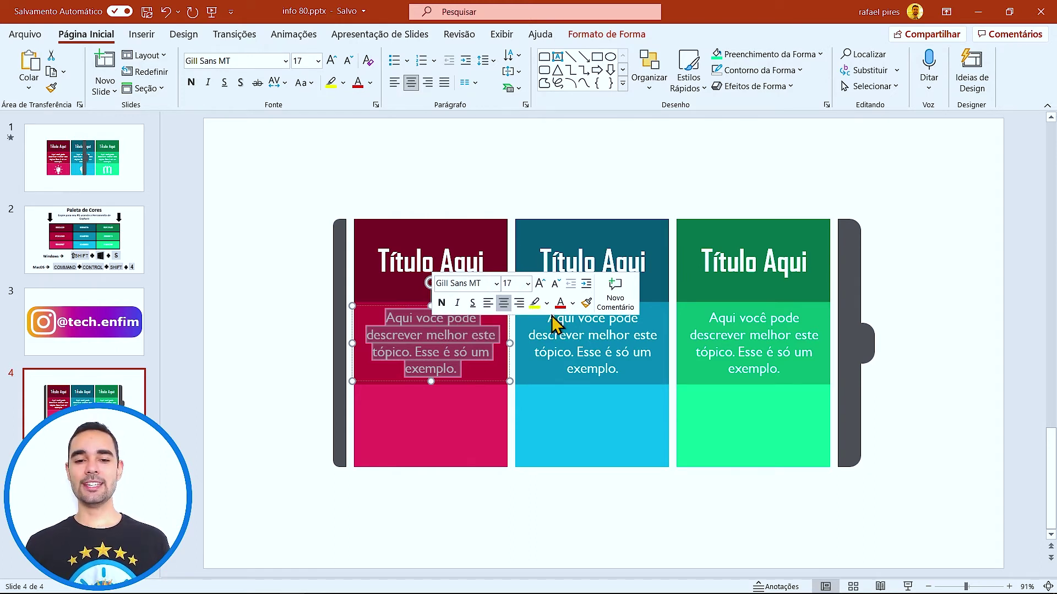
left_click(573, 303)
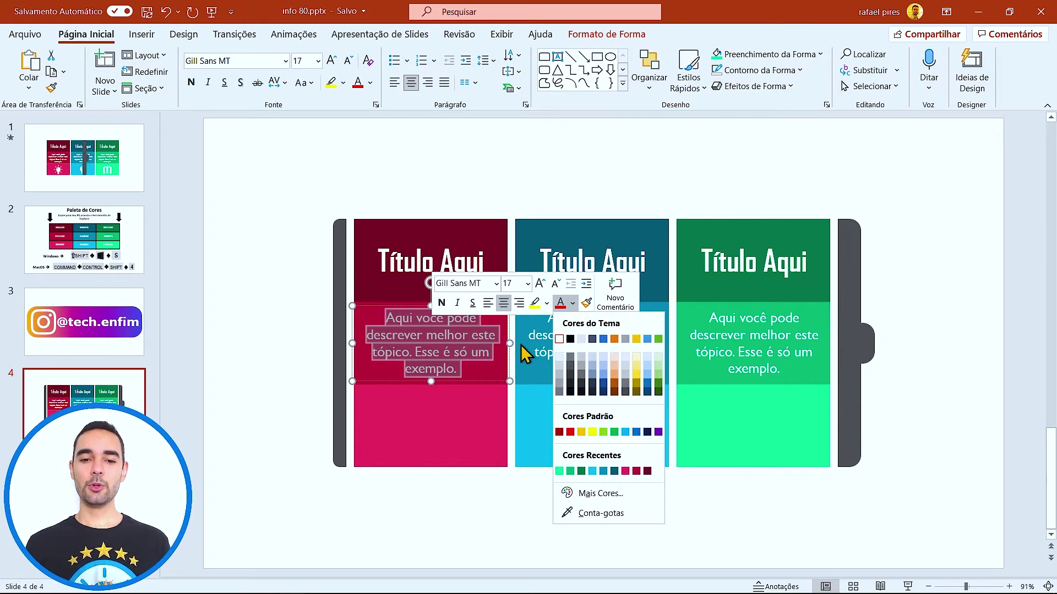
key("Escape")
left_click(248, 230)
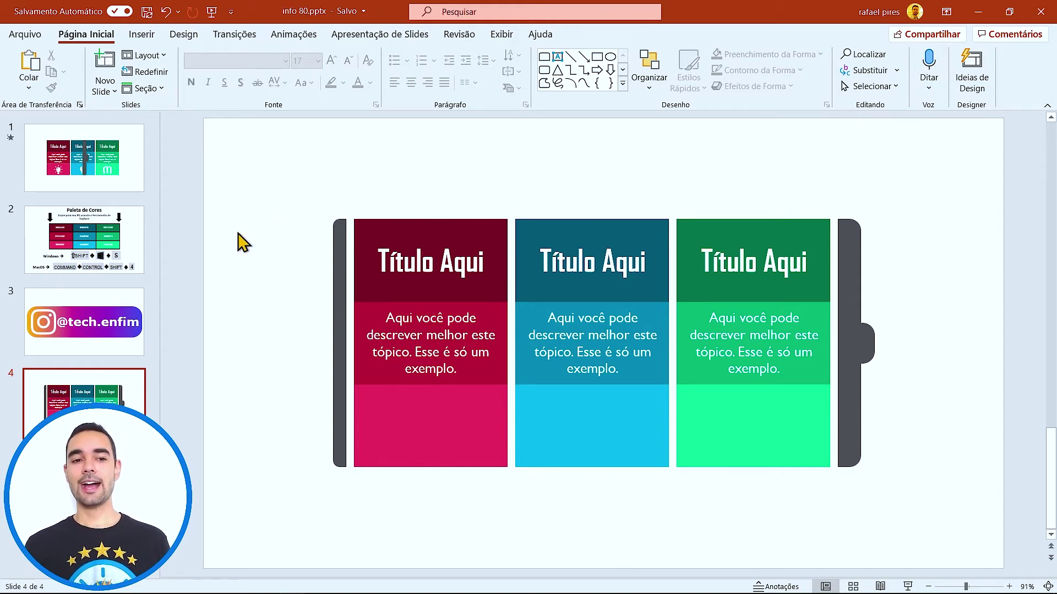
Check slide 1's finished icons, then go back to the slide 4 canvas.
left_click(122, 170)
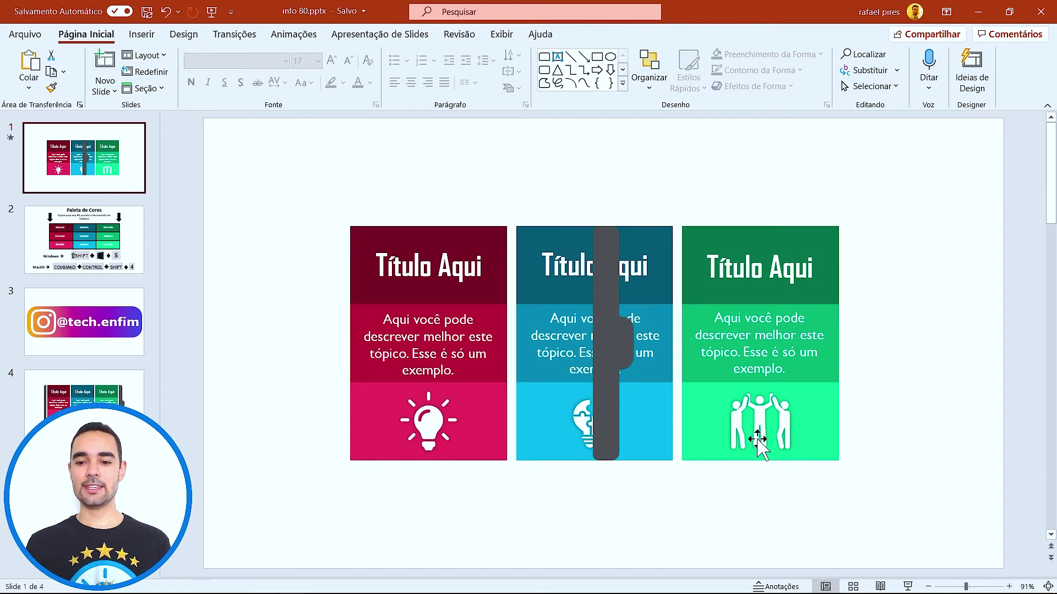
left_click(73, 399)
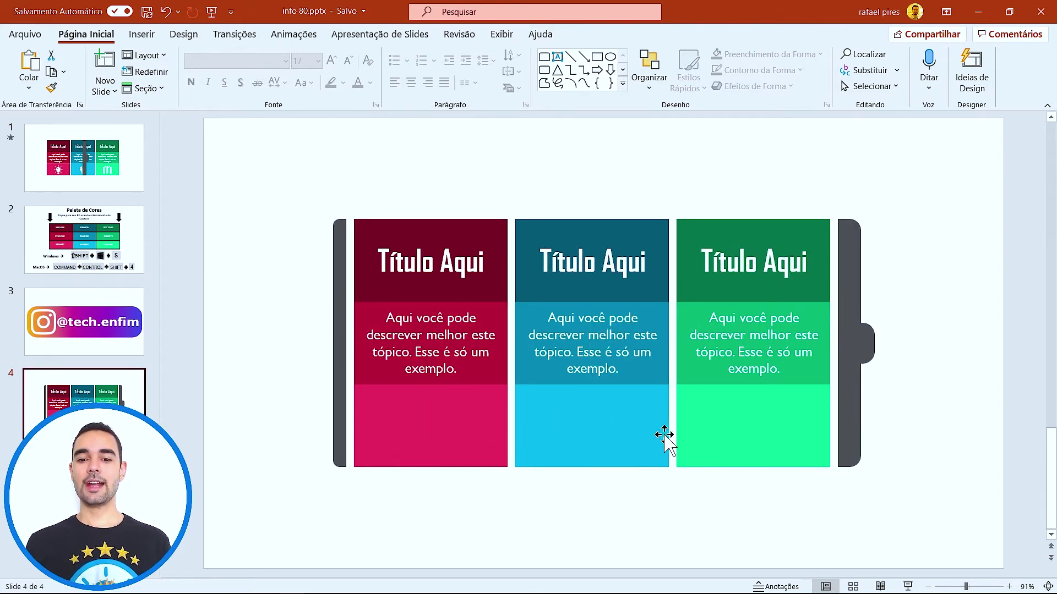
left_click(490, 538)
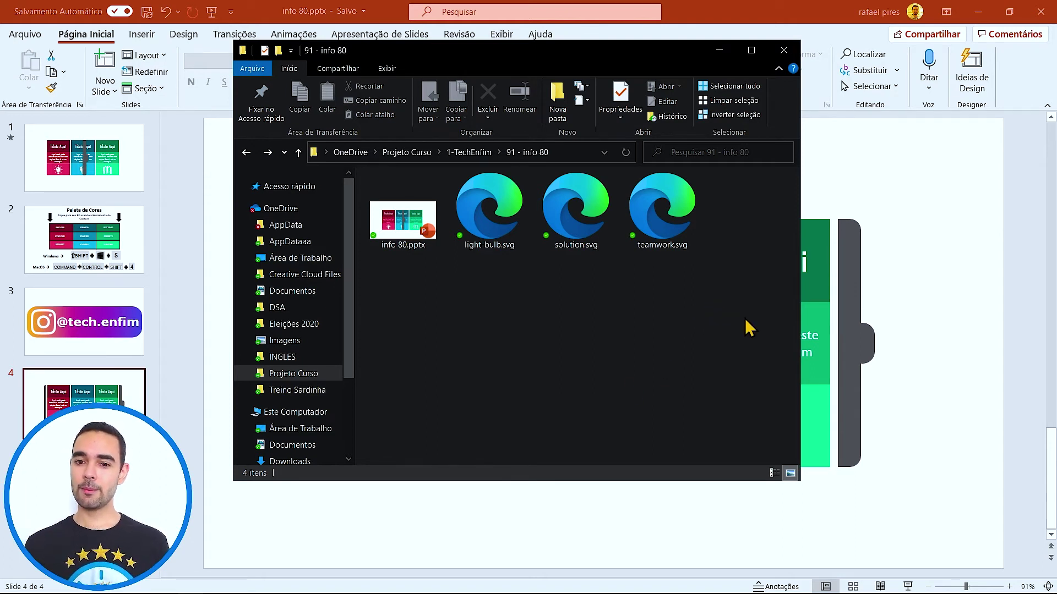
Drag light-bulb.svg, solution.svg and teamwork.svg from Explorer onto slide 4.
left_click_drag(745, 318, 471, 182)
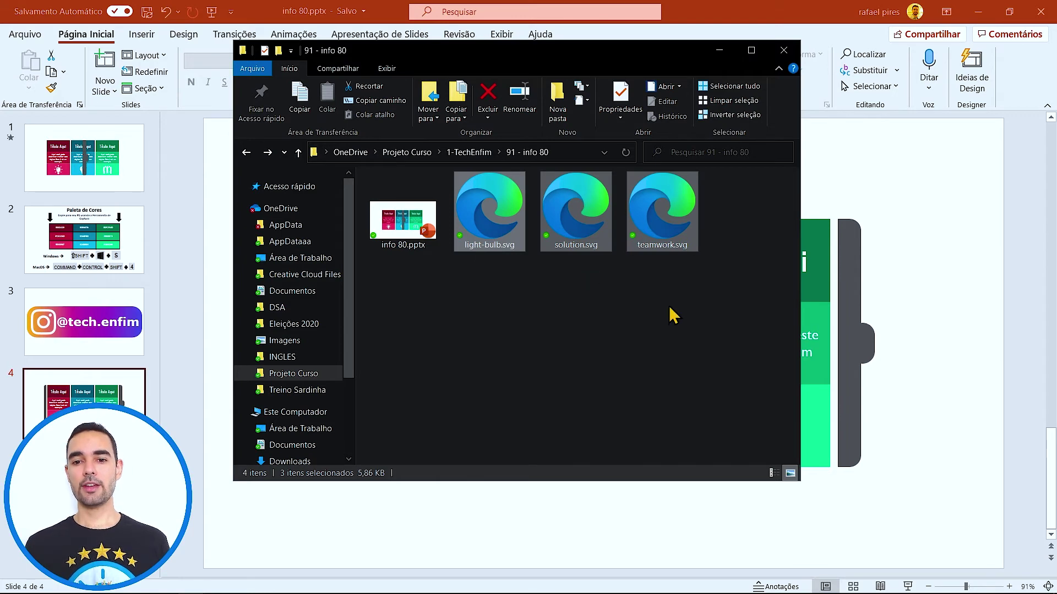
mouse_move(480, 210)
left_mouse_down()
mouse_move(660, 119)
mouse_move(965, 332)
left_mouse_up()
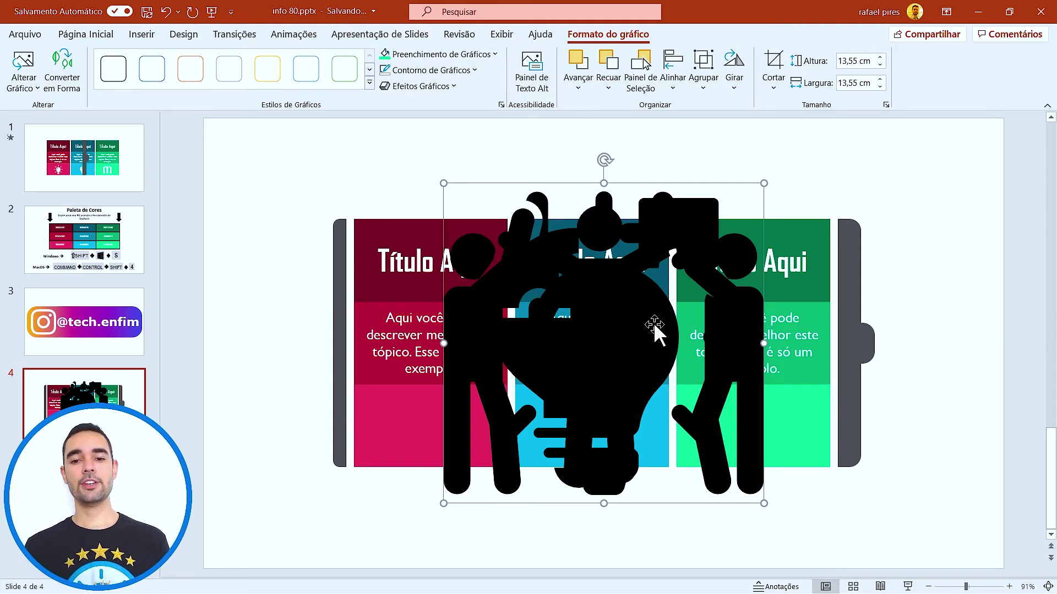
Spread the three overlapping icons apart above the slide and line them up.
scroll(624, 307, "down", 3)
scroll(633, 383, "down", 1)
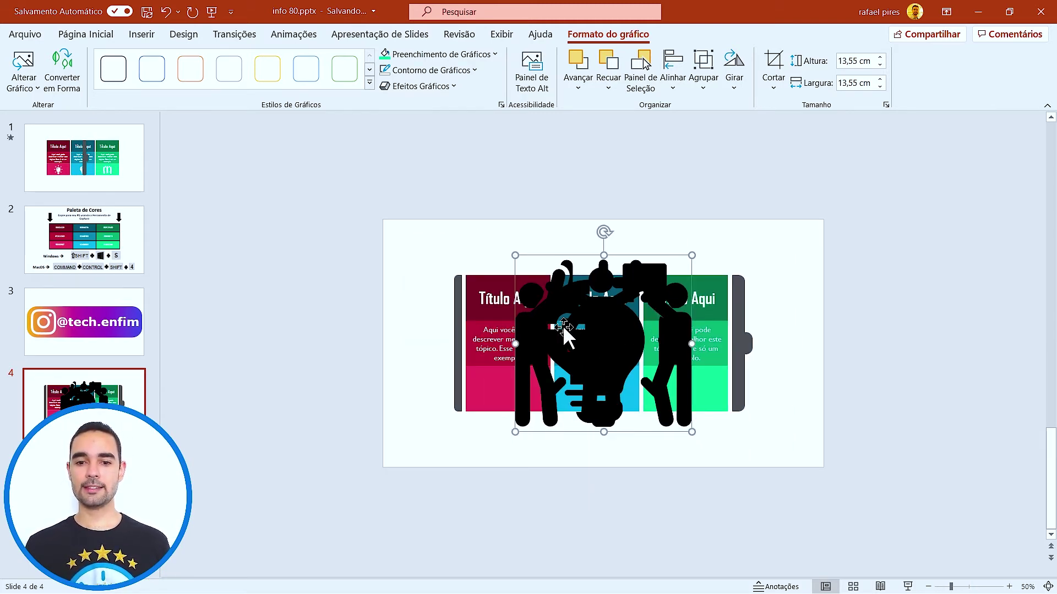
left_click(495, 229)
left_click_drag(592, 339, 768, 228)
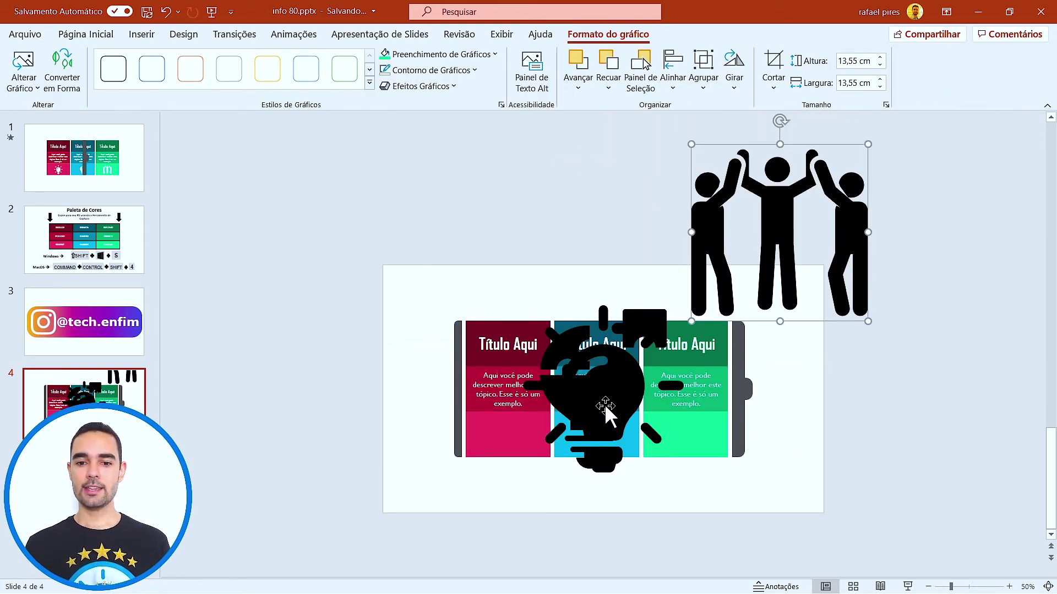
left_click_drag(608, 405, 608, 207)
left_click_drag(595, 405, 424, 209)
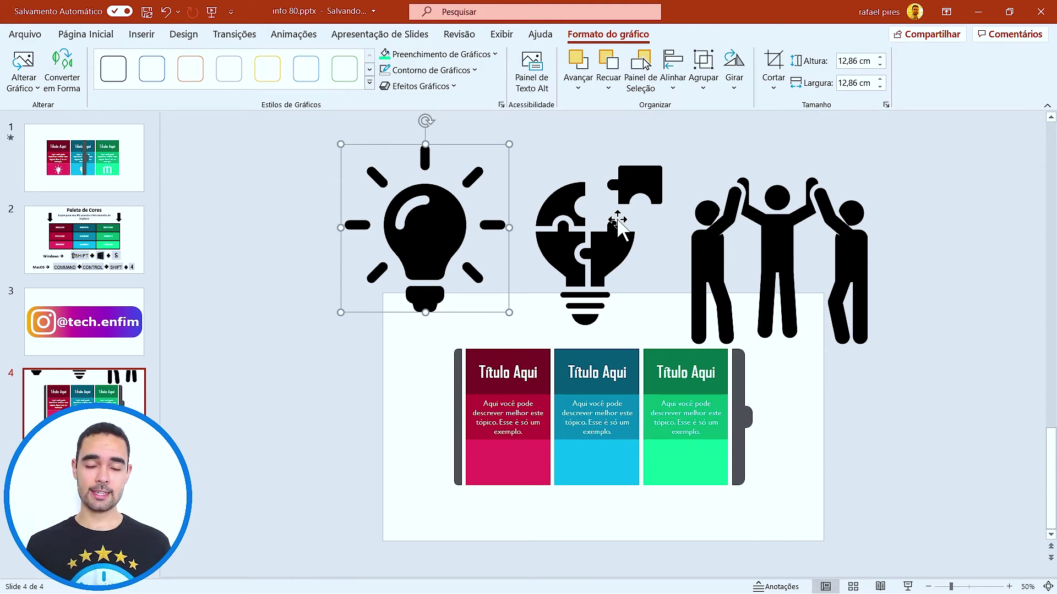
scroll(698, 259, "down", 3)
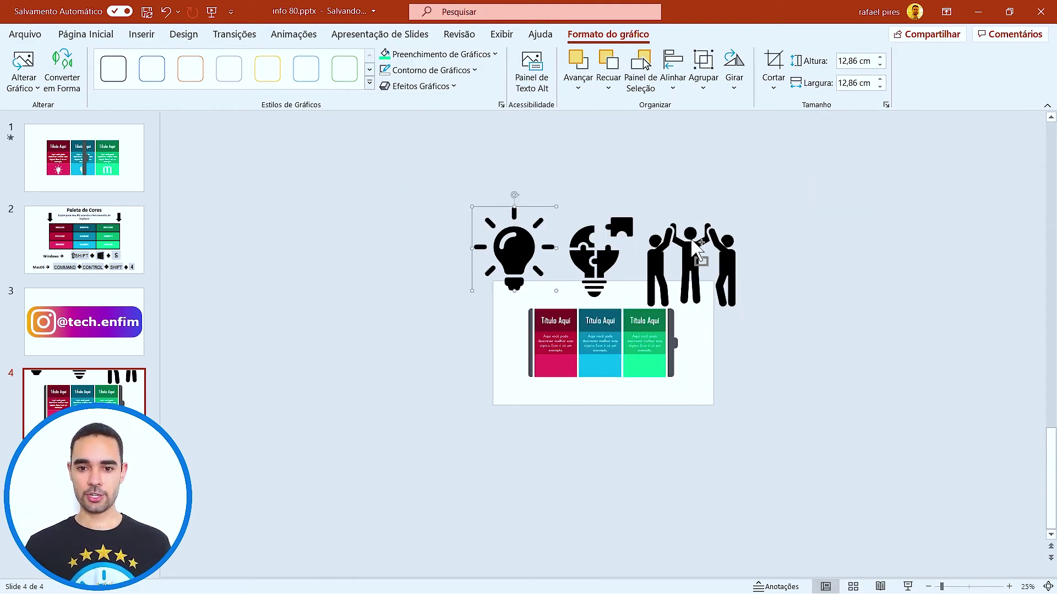
key("Escape")
left_click_drag(804, 324, 431, 171)
left_click_drag(482, 246, 461, 226)
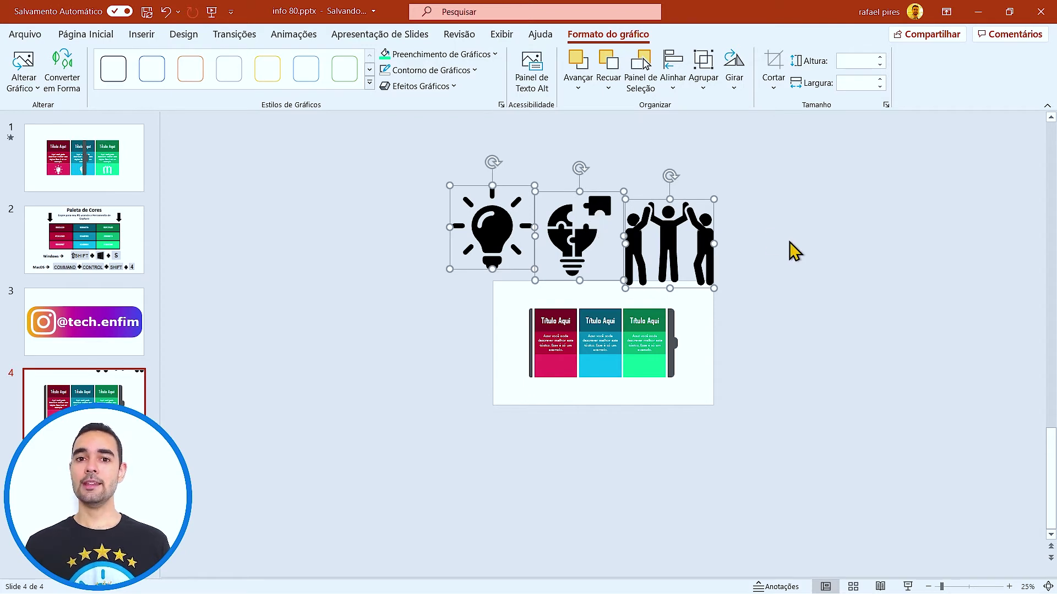
left_click(772, 276)
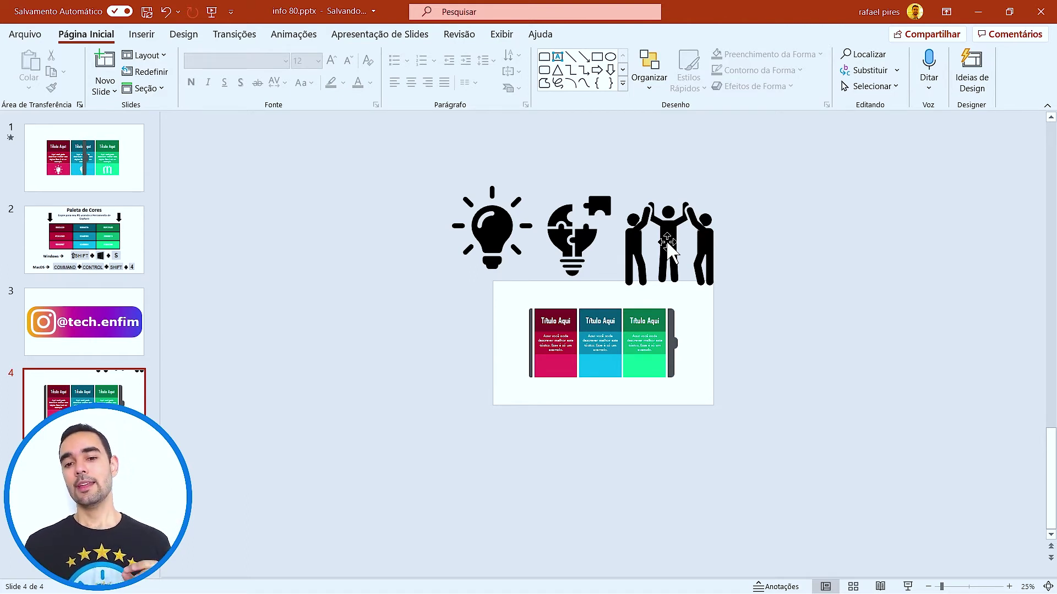
left_click_drag(668, 242, 666, 226)
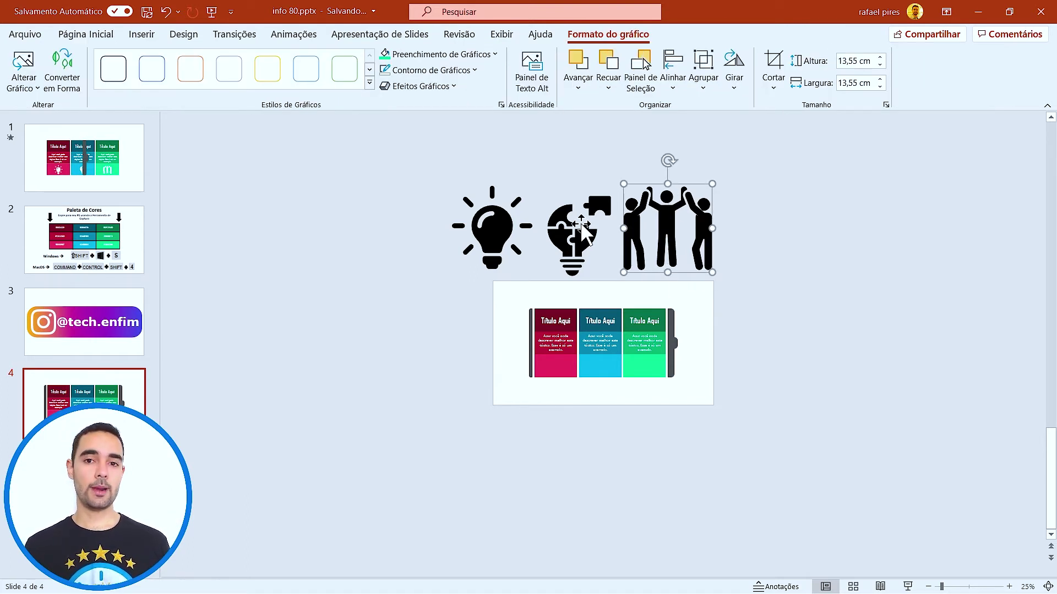
Set all three icons to 3 cm height and drop one into each column.
mouse_move(383, 137)
left_mouse_down()
mouse_move(712, 229)
mouse_move(862, 302)
left_mouse_up()
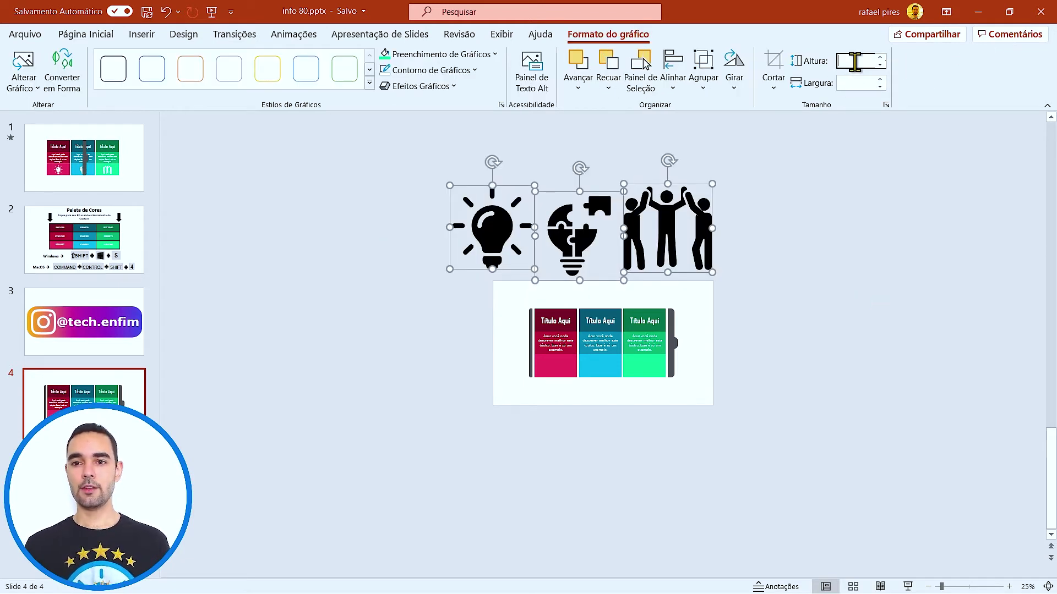
type("3")
key("Return")
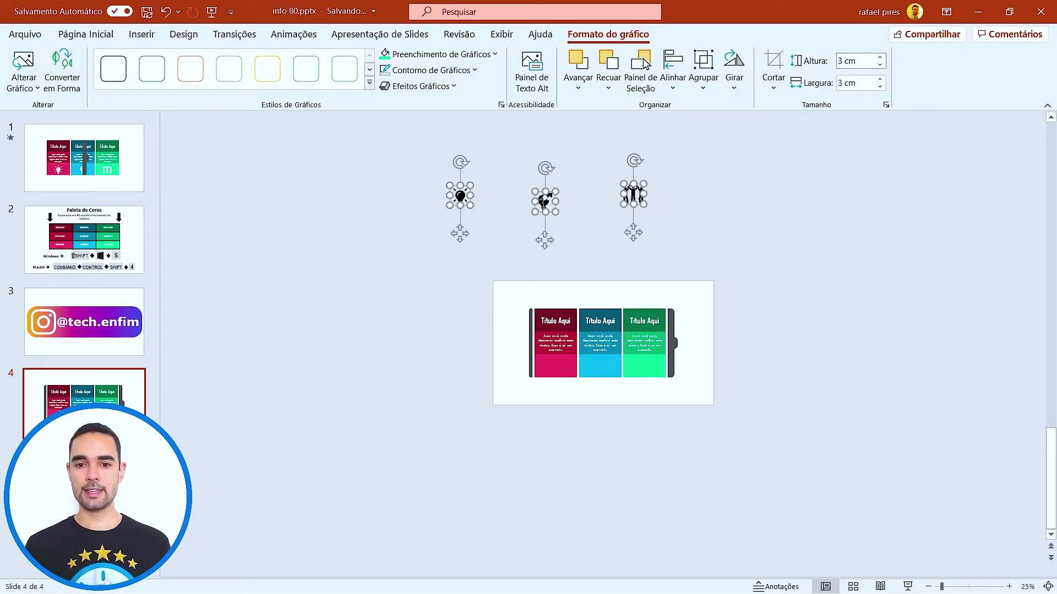
left_click(797, 342)
left_click_drag(473, 211, 542, 287)
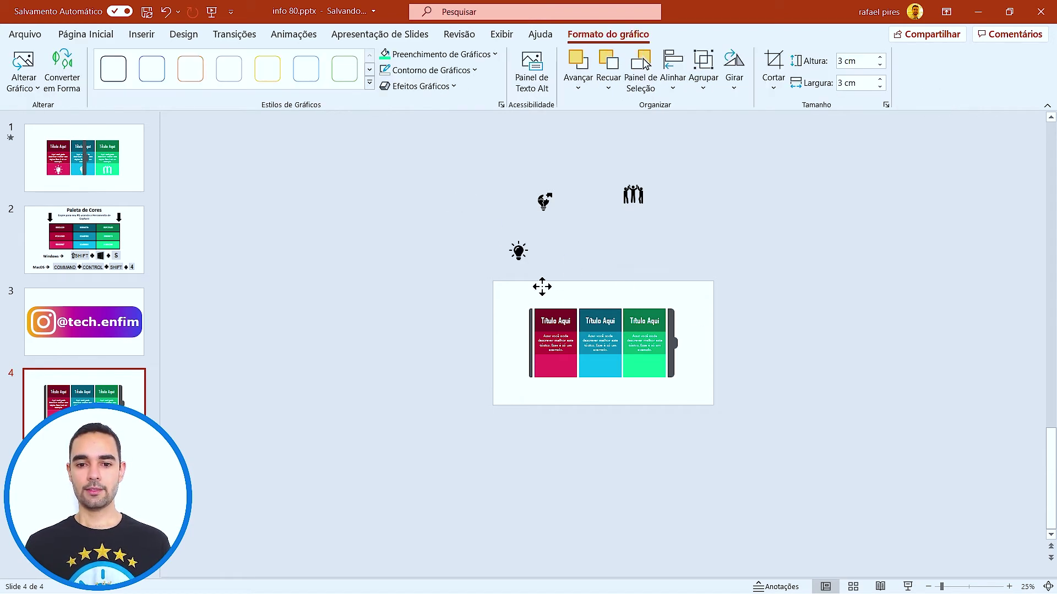
left_click_drag(558, 369, 557, 364)
left_click_drag(545, 203, 597, 361)
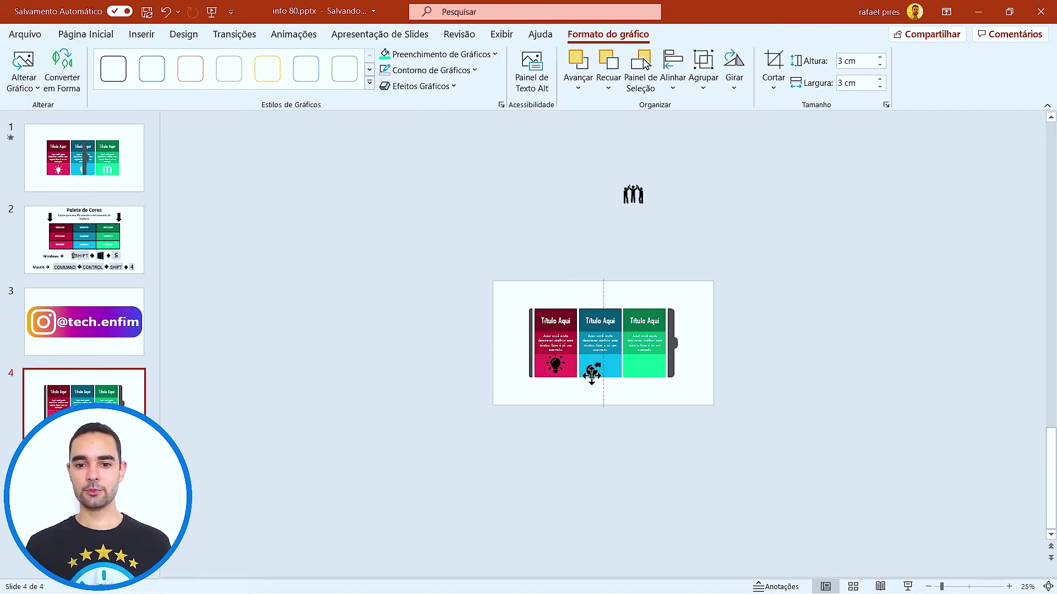
left_click_drag(633, 196, 650, 368)
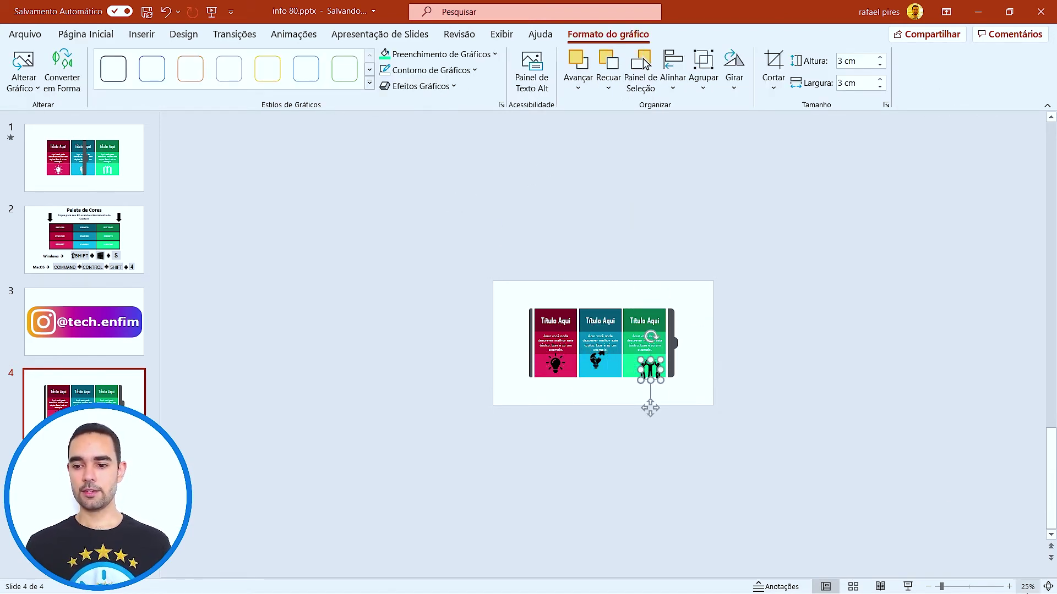
Fit the slide in view and resize all three icons to 2,5 cm height.
left_click(1048, 587)
left_click(881, 484)
left_click(431, 424)
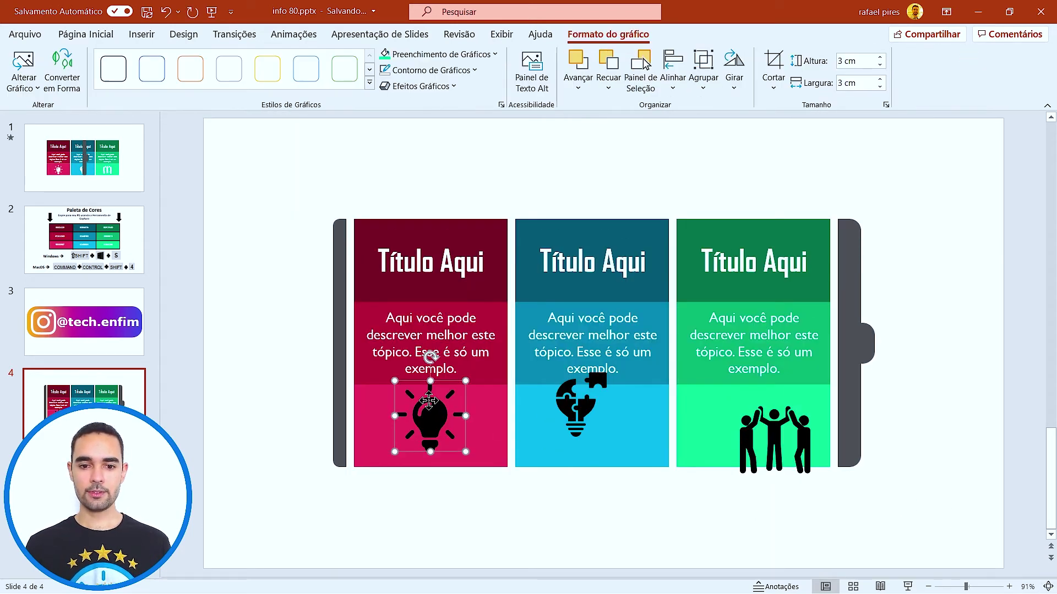
left_click(457, 504)
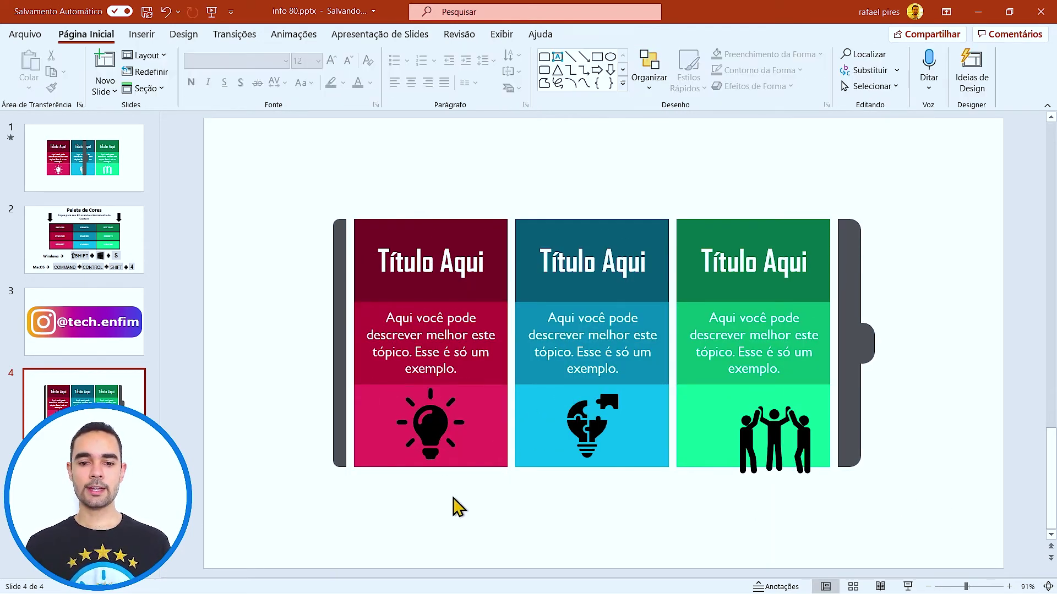
left_click(430, 411)
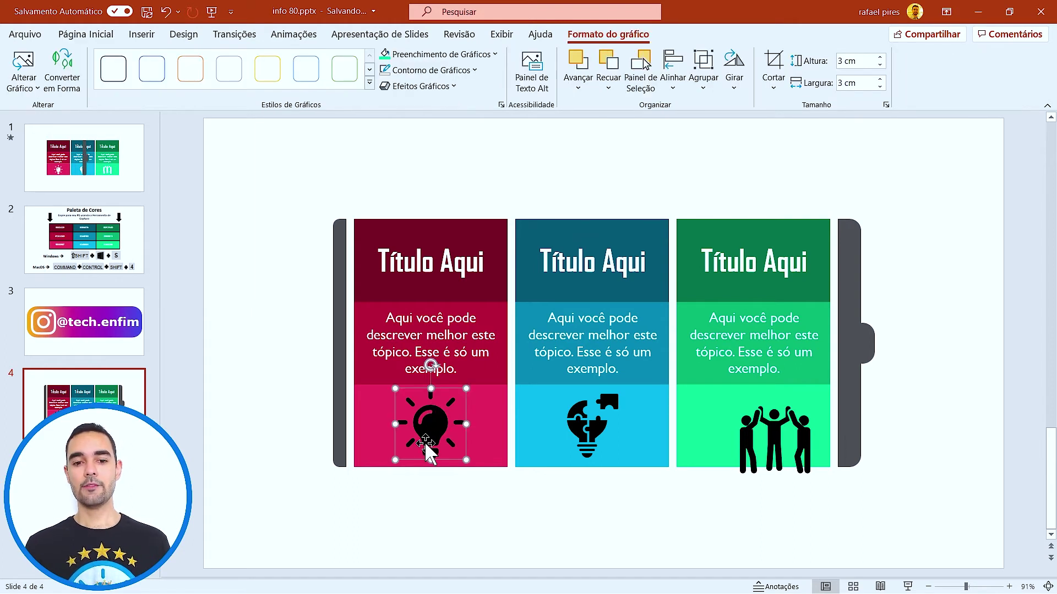
left_click(588, 424, "shift")
left_click(777, 446, "shift")
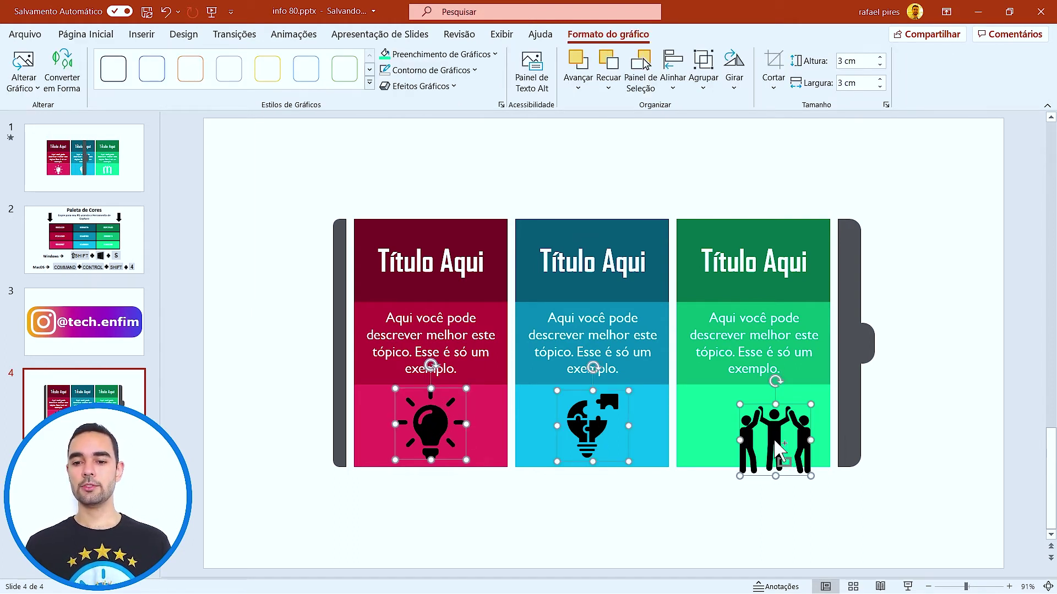
left_click(861, 60)
type("2")
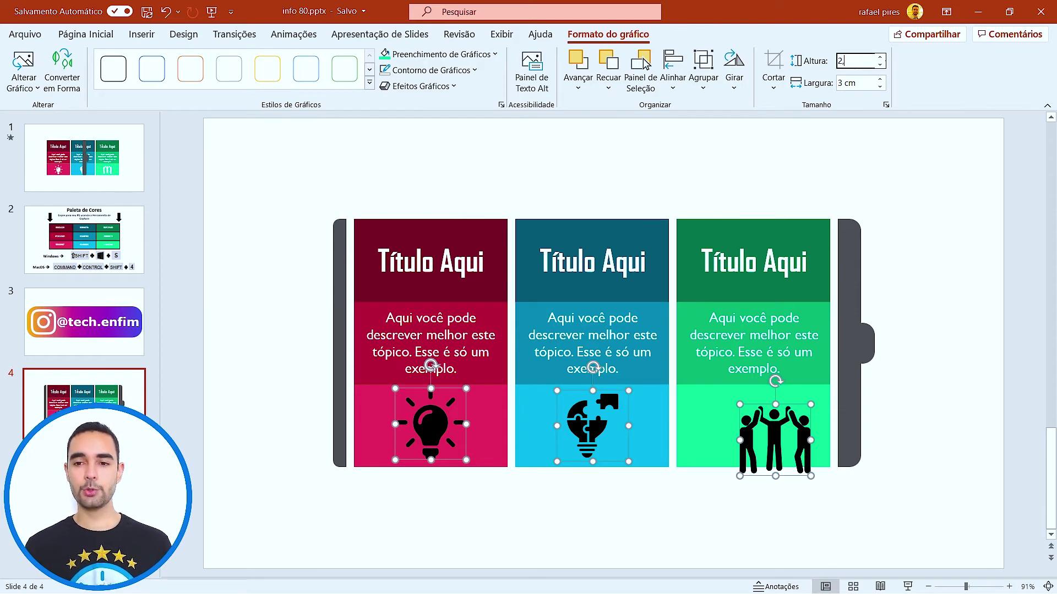
type("5")
key("Return")
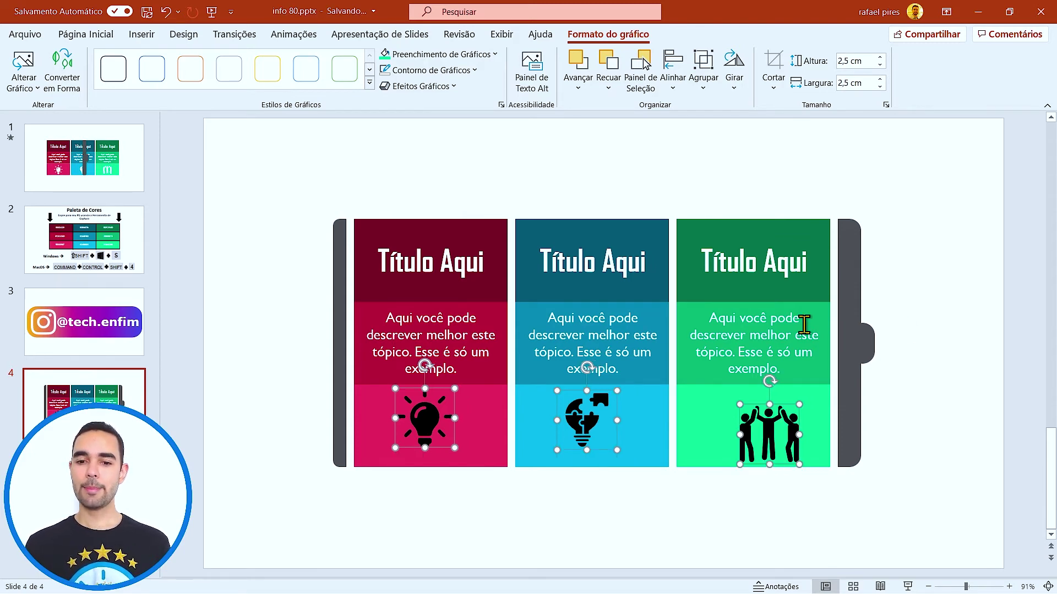
left_click(969, 371)
Centre the lightbulb, puzzle-bulb and people icons in their columns' bottom bands.
left_click(429, 437)
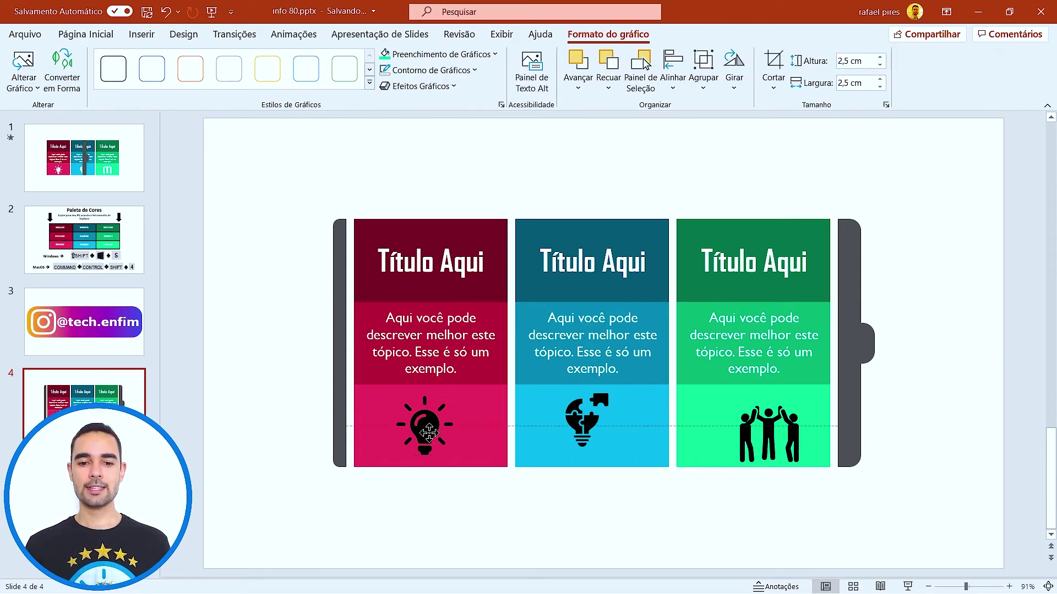
left_click_drag(429, 437, 433, 441)
left_click_drag(586, 422, 592, 426)
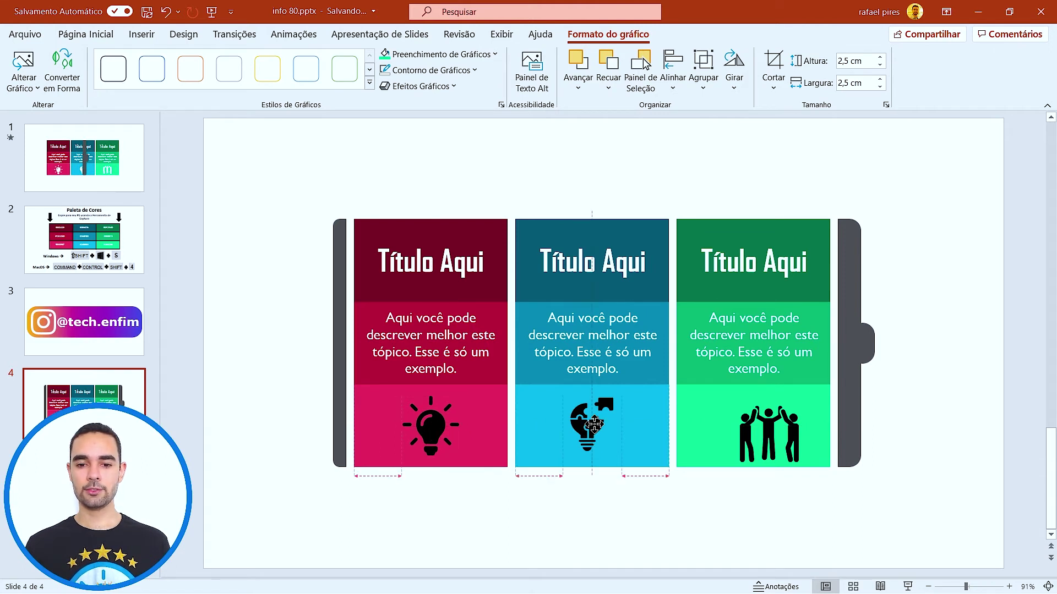
left_click_drag(766, 435, 751, 430)
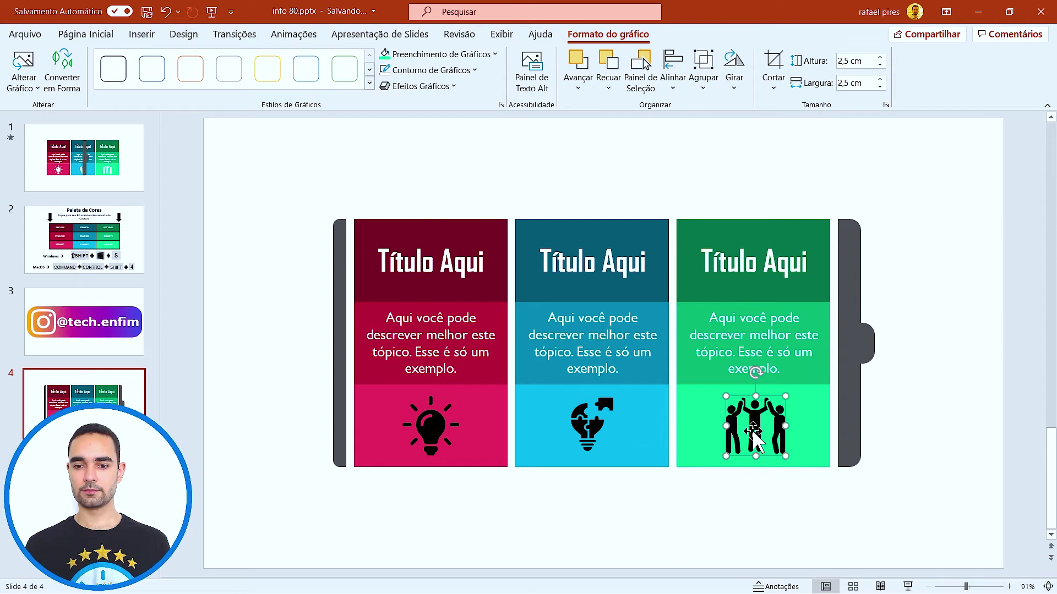
left_click(888, 505)
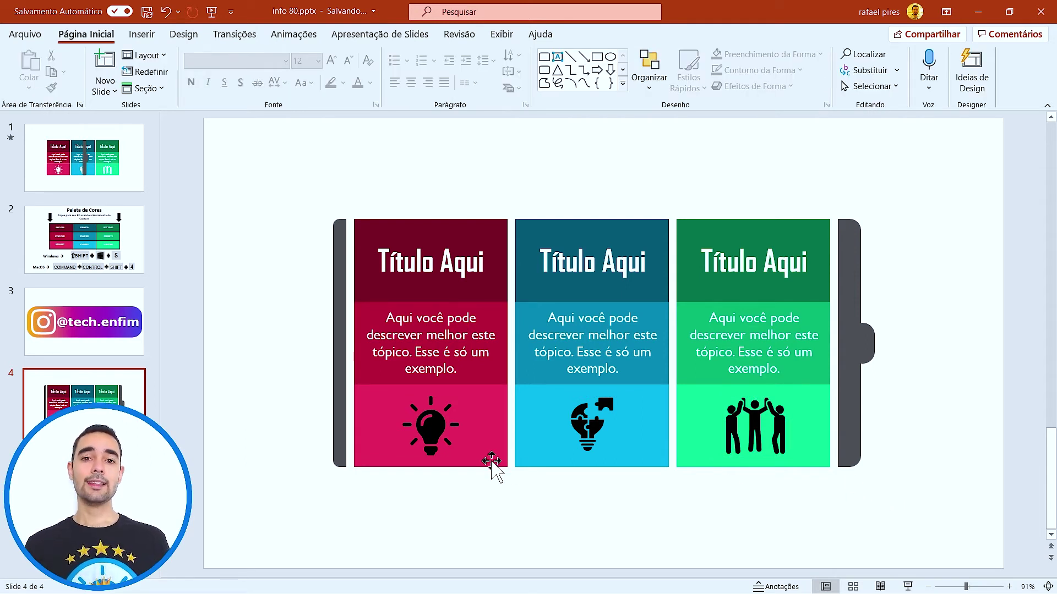
left_click(431, 423)
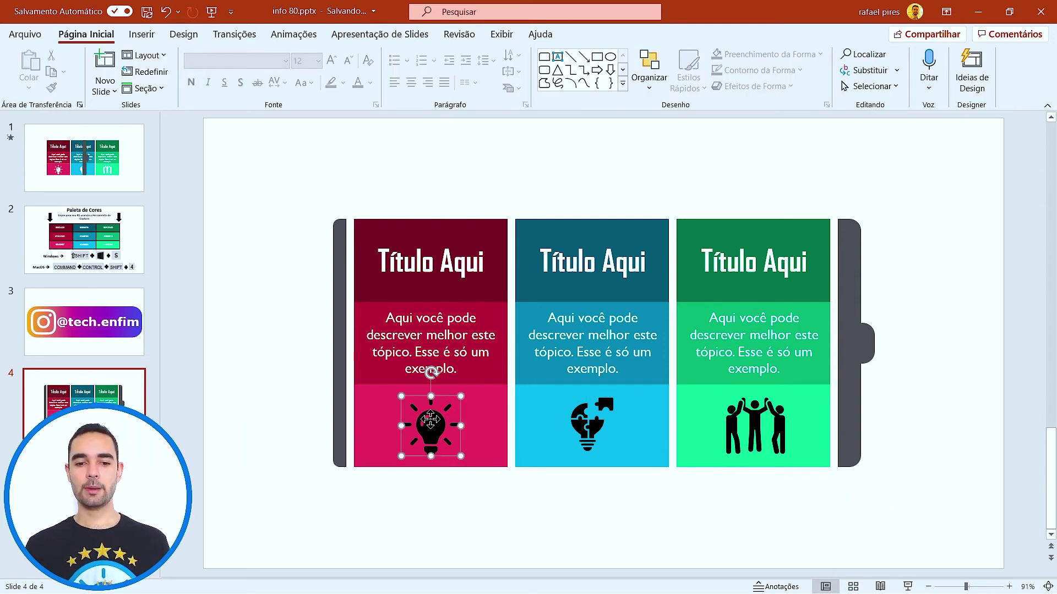
Fill the three icons white and give them a Deslocamento: Central outer shadow.
left_click(754, 424, "shift")
left_click(452, 55)
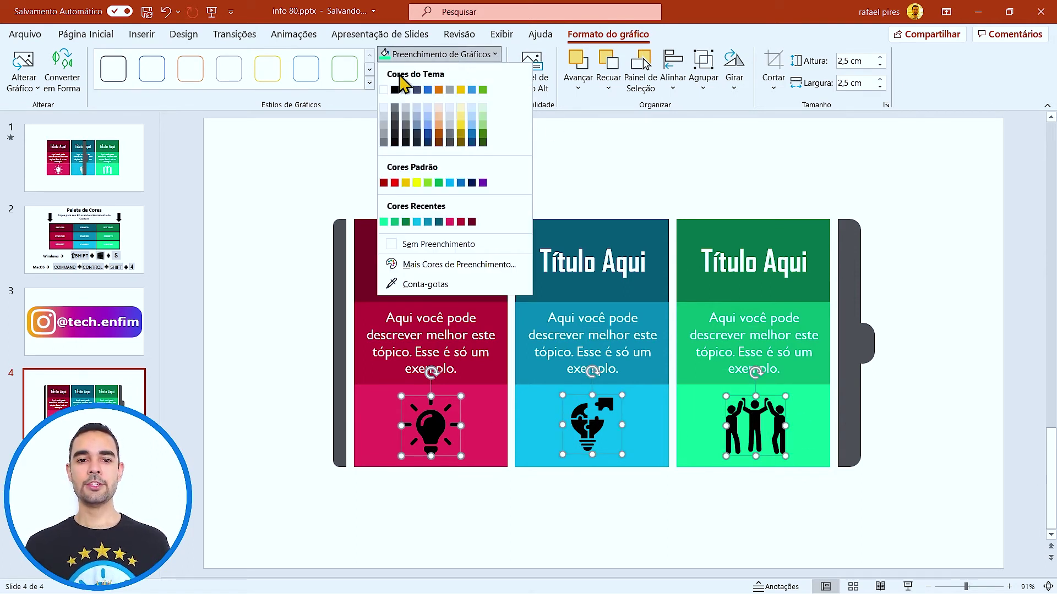
left_click(384, 90)
left_click(453, 87)
mouse_move(429, 146)
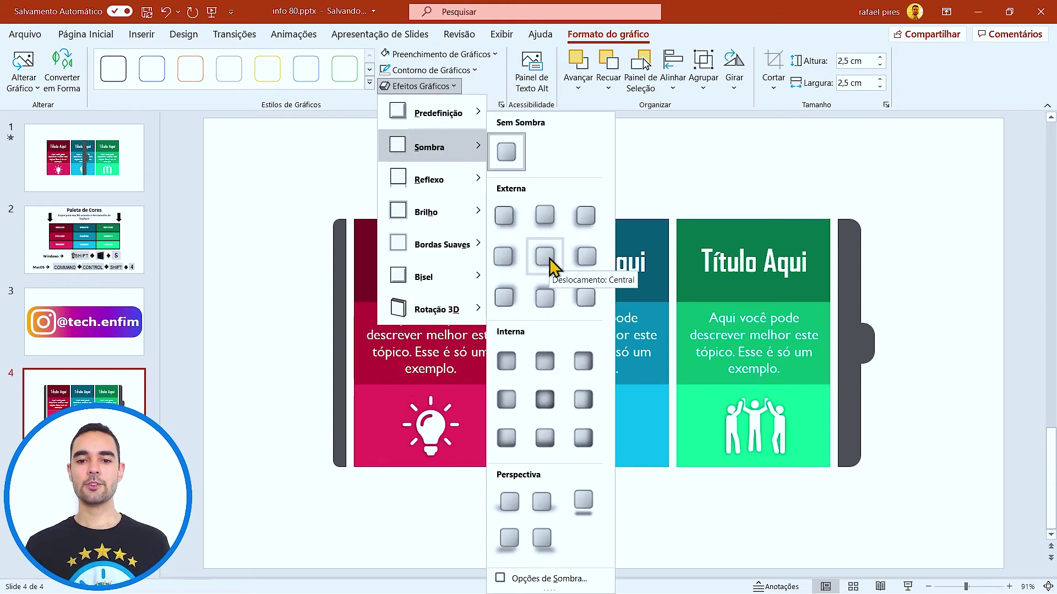
left_click(545, 256)
left_click(518, 504)
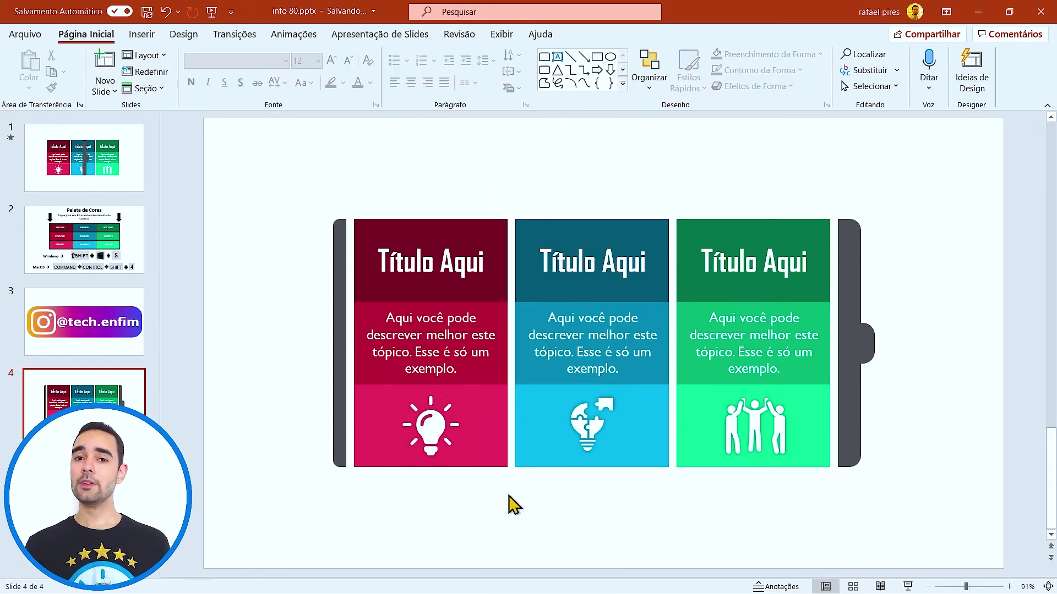
left_click_drag(529, 531, 345, 153)
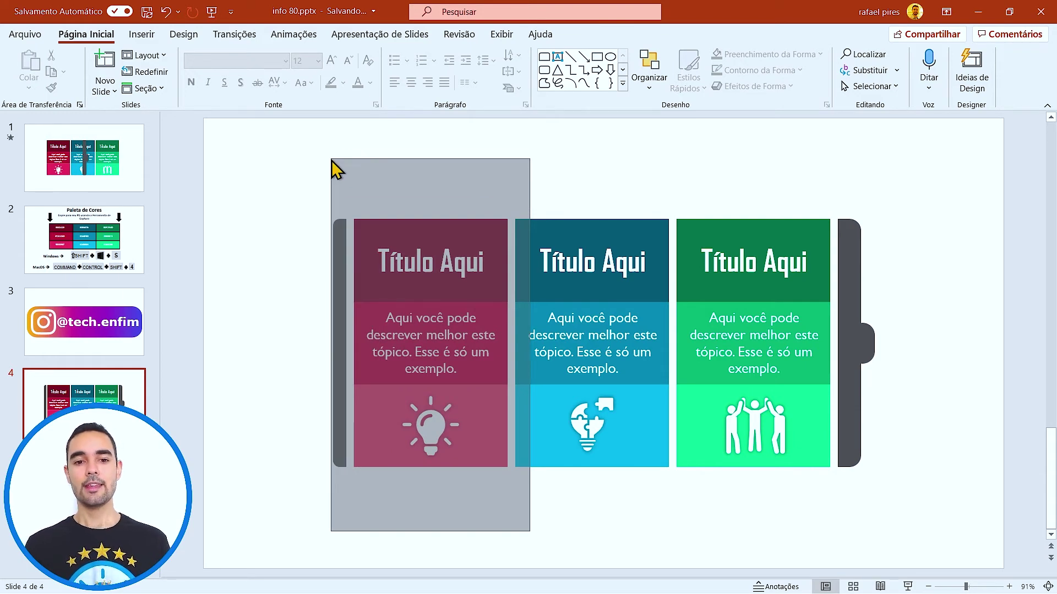
Group the left, middle and right columns, each with heading, description and icon, using Agrupar.
left_click_drag(345, 153, 342, 163)
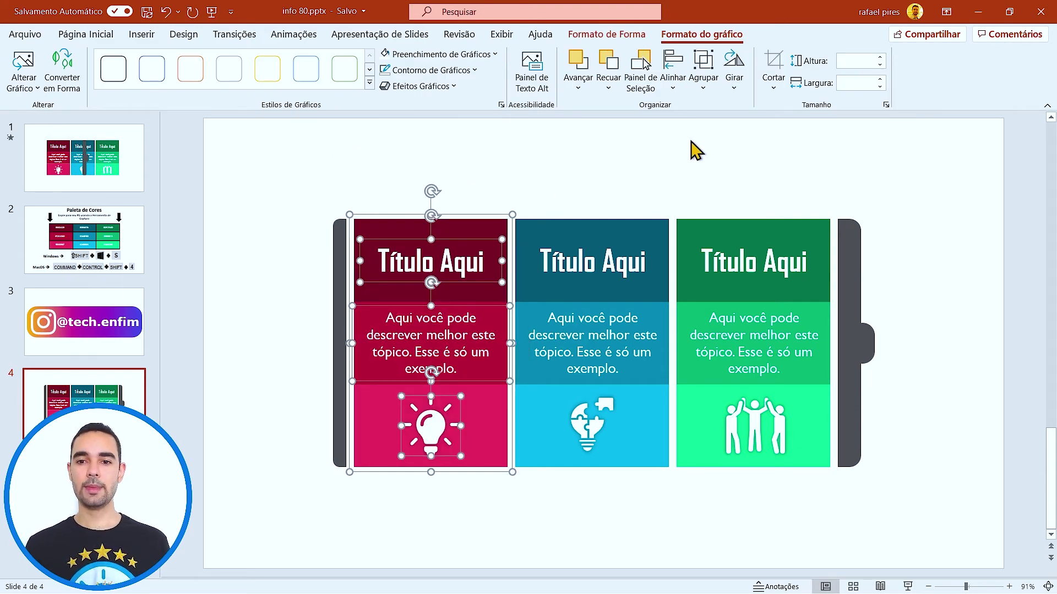
left_click(102, 37)
left_click(655, 72)
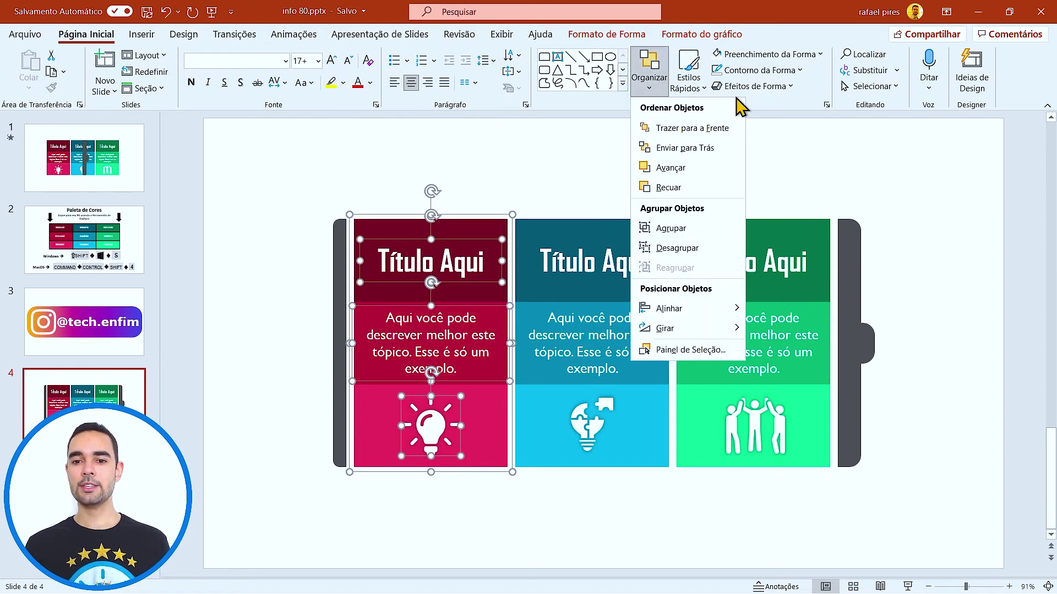
left_click(671, 229)
left_click_drag(690, 522, 491, 153)
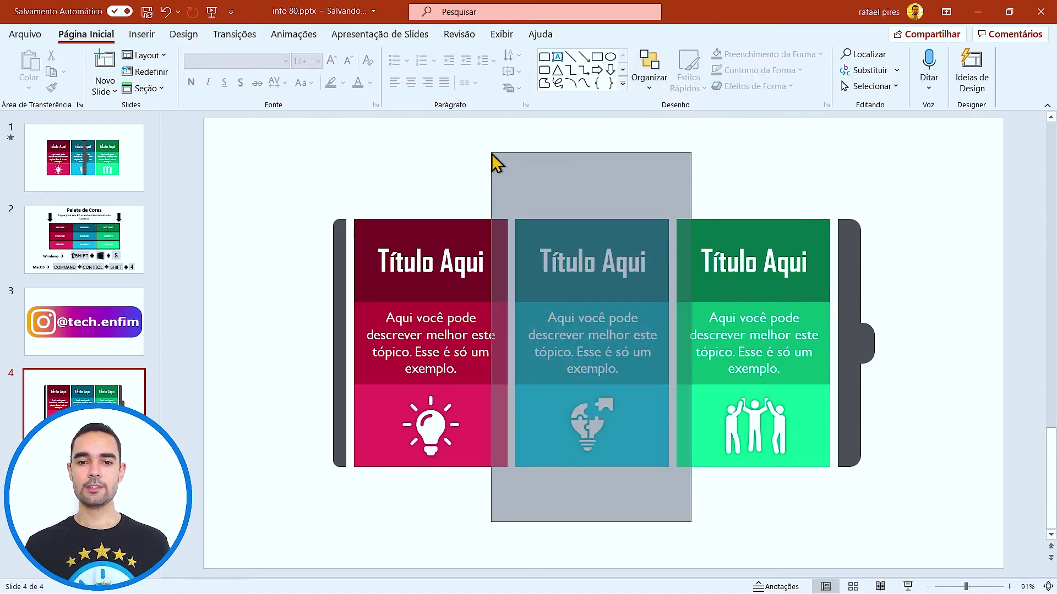
left_click(650, 68)
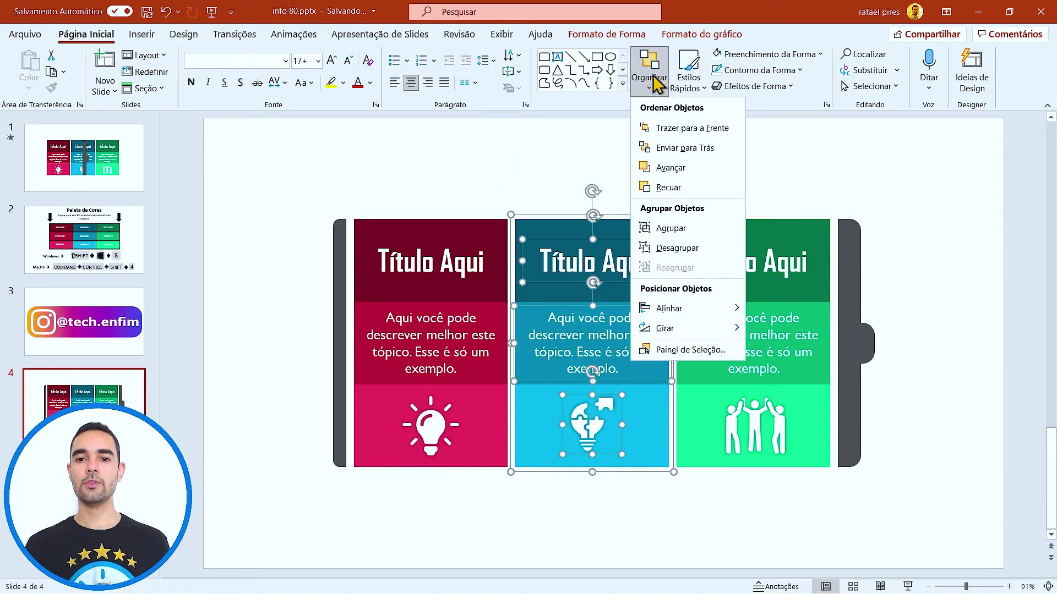
left_click(697, 230)
left_click_drag(854, 505, 659, 134)
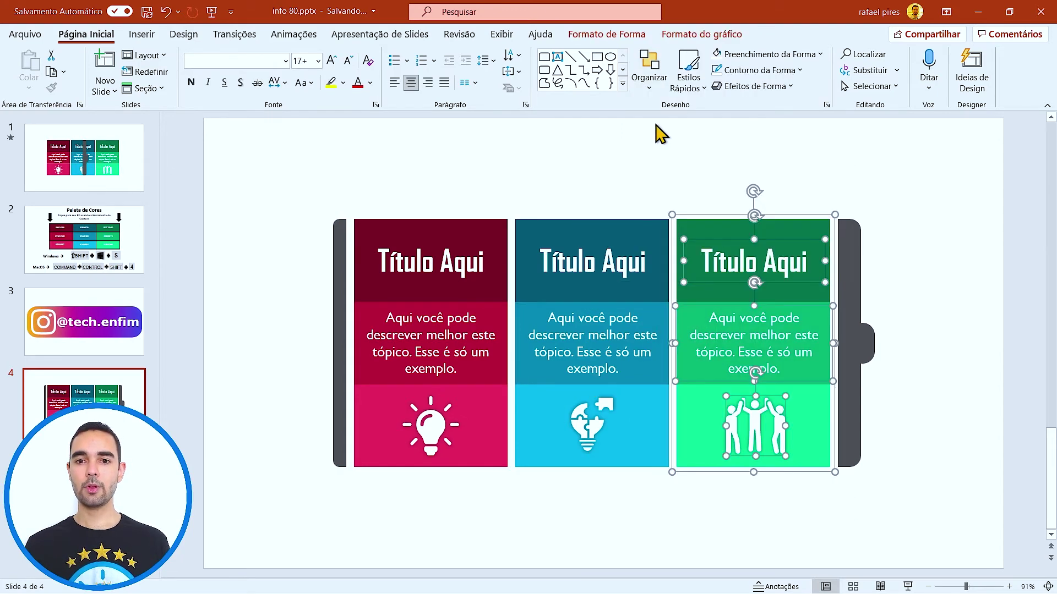
left_click(650, 72)
left_click(696, 229)
left_click(651, 167)
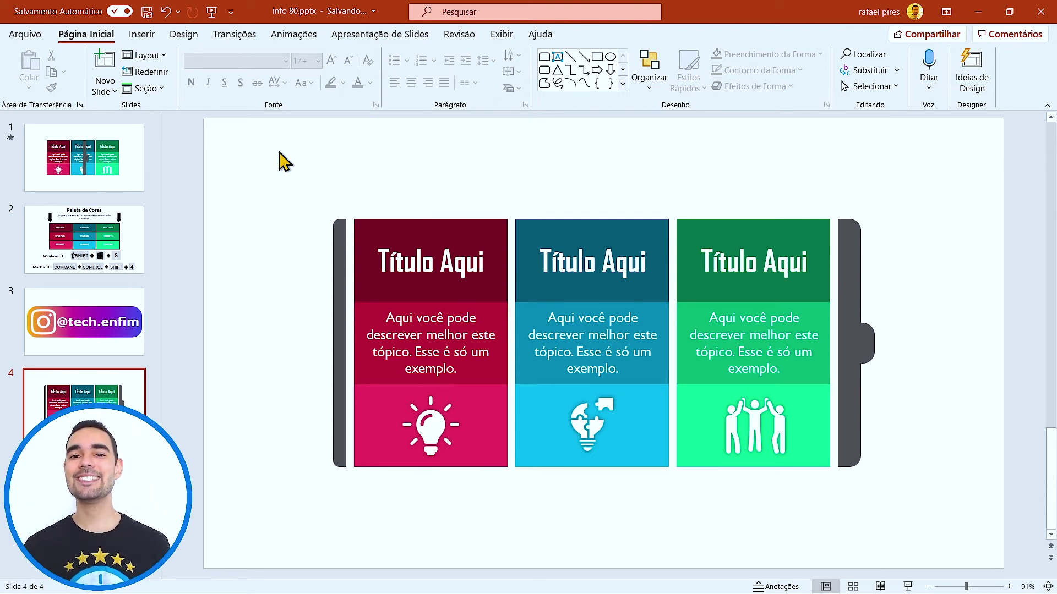
Show the Animation pane, then nudge the left bar right and back to its original spot.
left_click(295, 43)
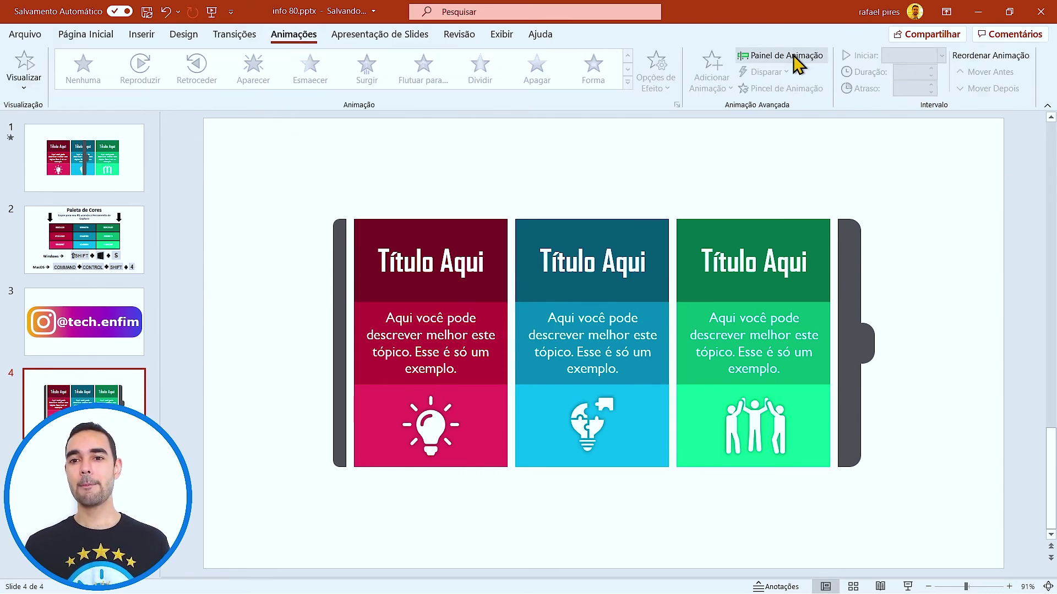
left_click(791, 56)
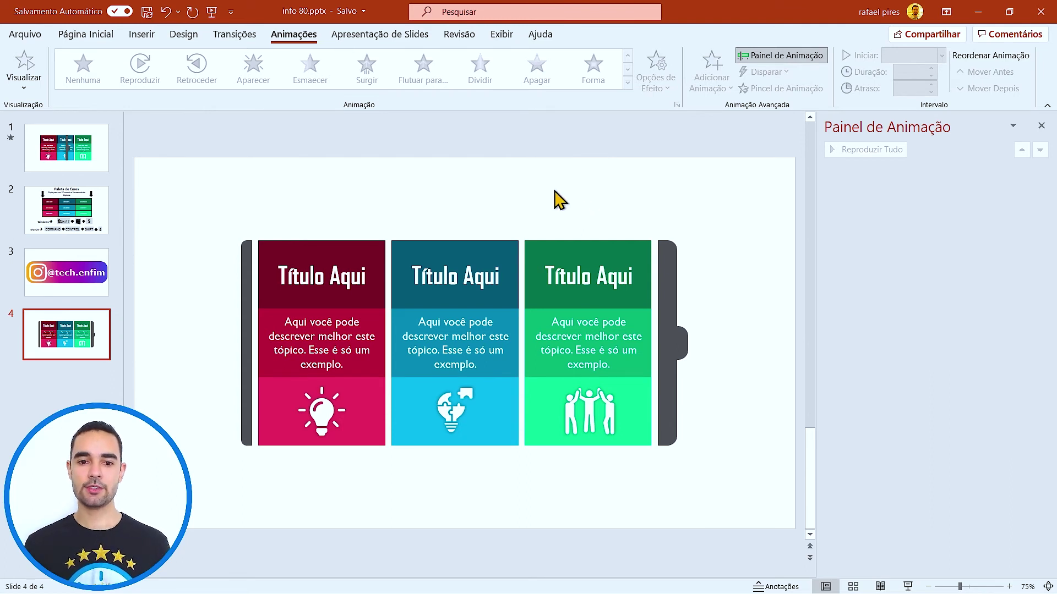
left_click(247, 311)
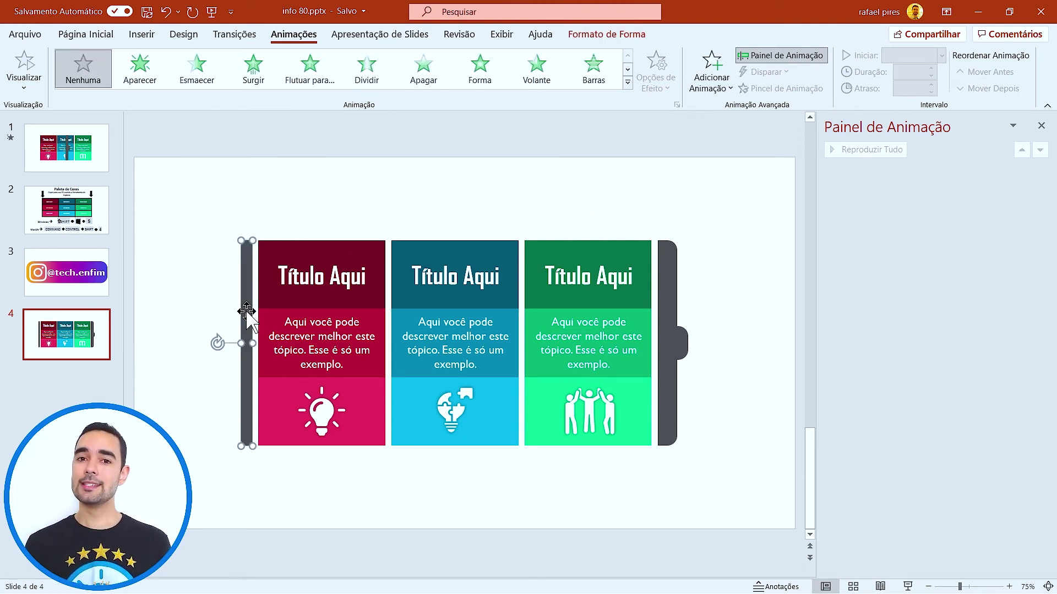
key("Right")
key("Right")
key("Right")
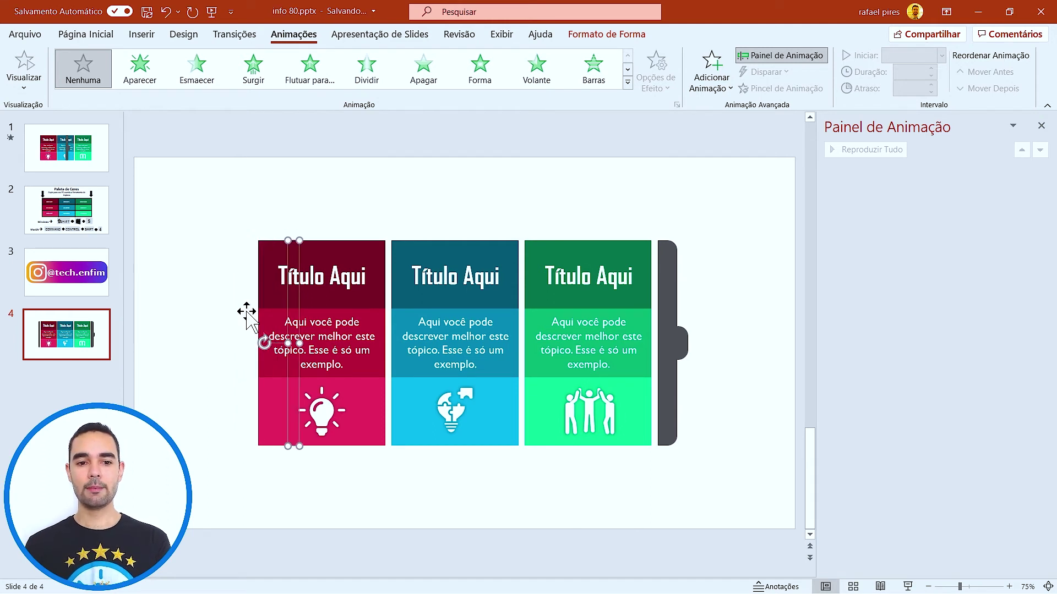
key("Left")
key("Left")
key("Left")
key("Left")
key("Left")
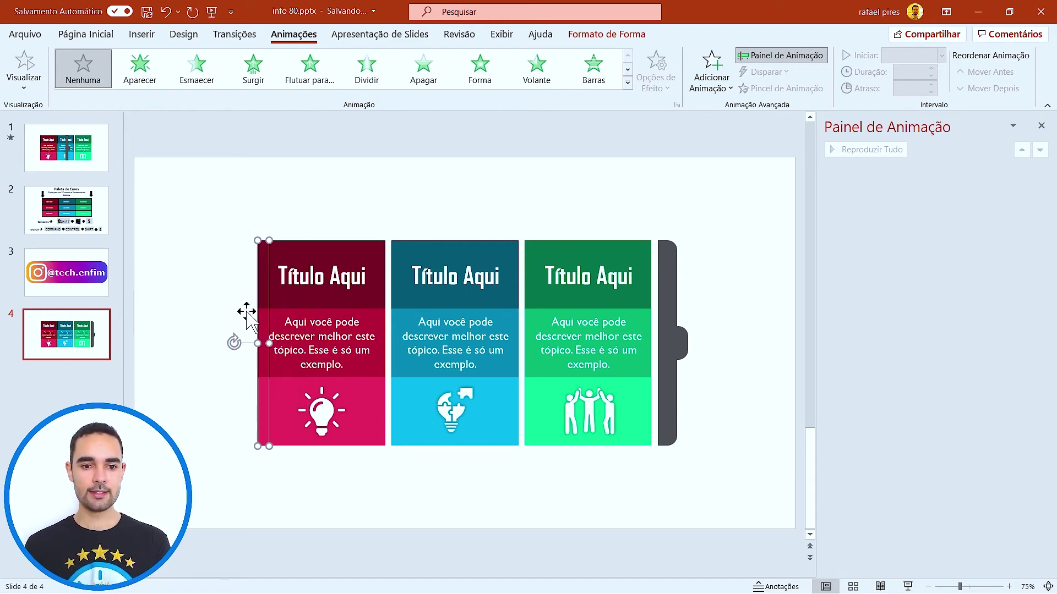
key("Left")
key("Left")
key("Left")
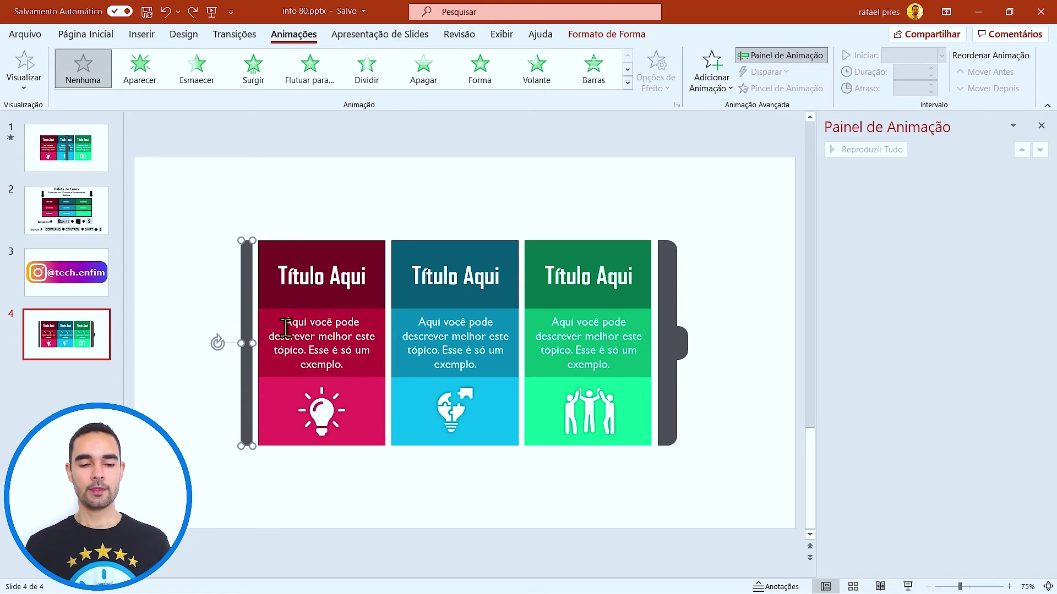
Select both dark side bars and bring them to the front with Trazer para a Frente.
left_click(635, 194)
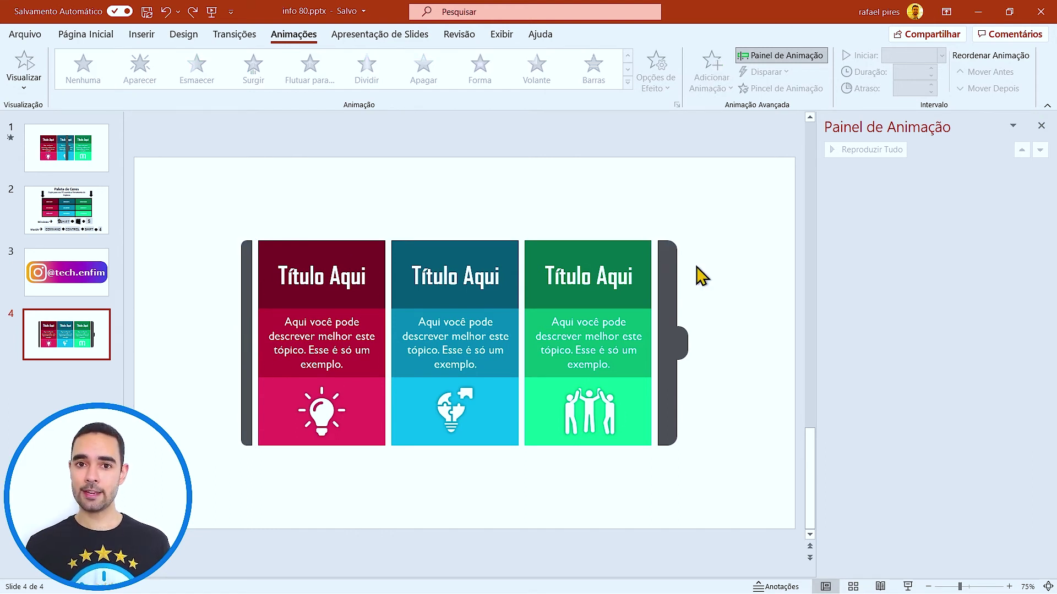
left_click(246, 256)
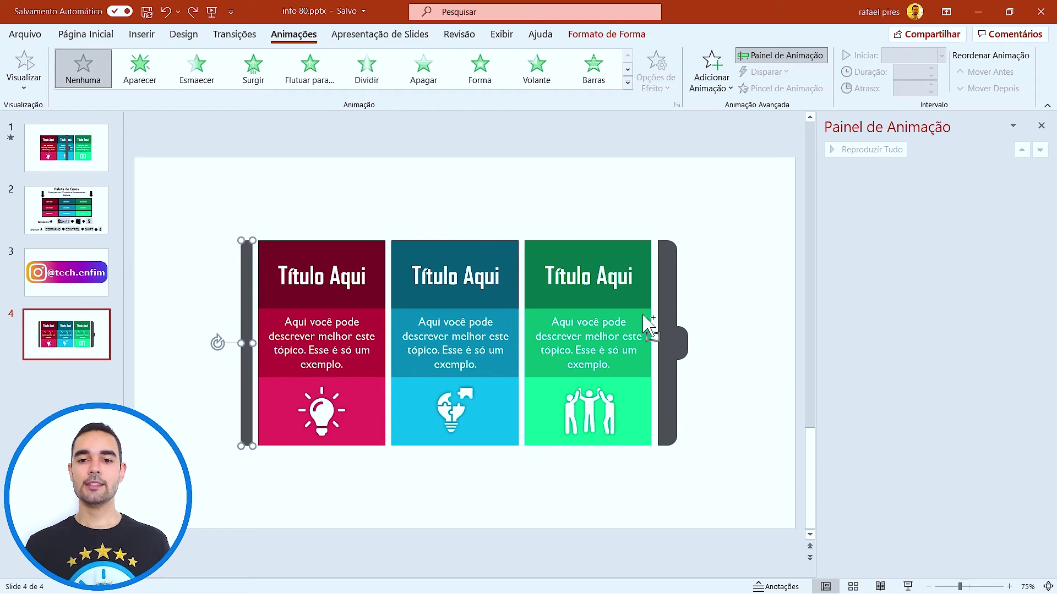
left_click(669, 295, "shift")
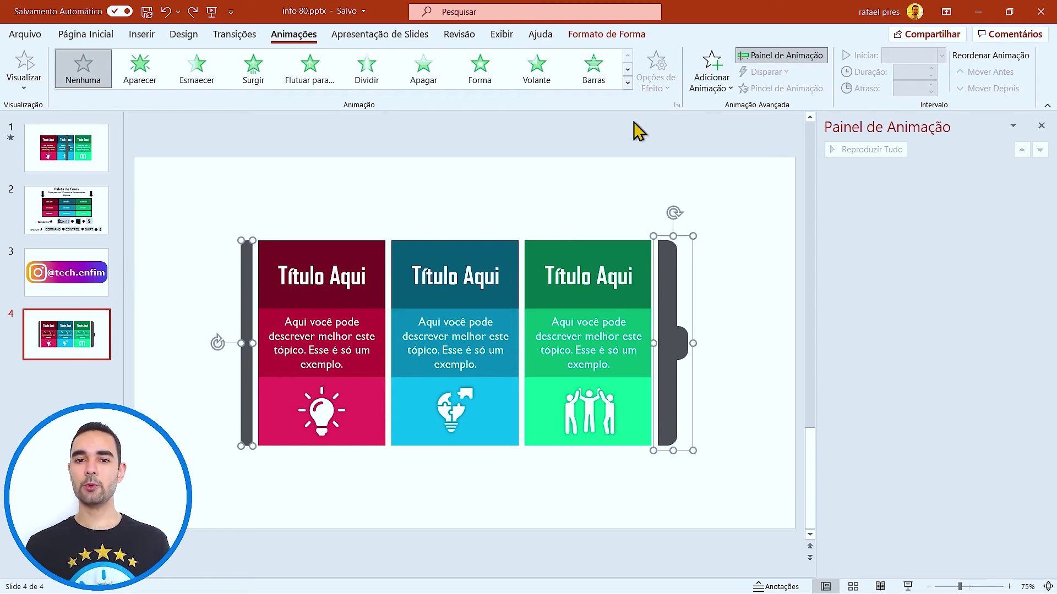
left_click(585, 35)
left_click(813, 55)
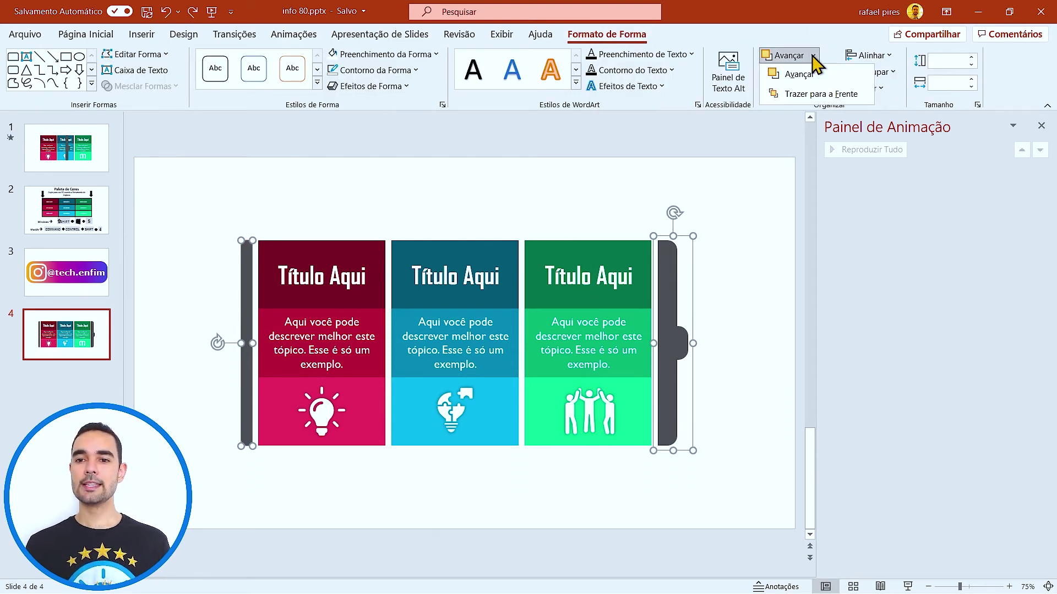
left_click(842, 95)
left_click(698, 267)
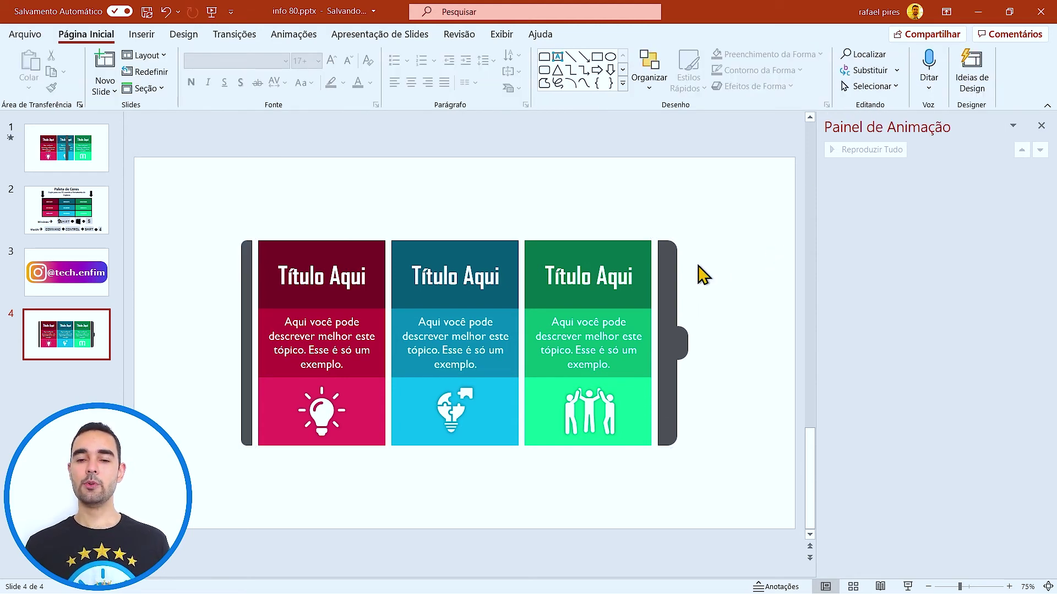
left_click(242, 306)
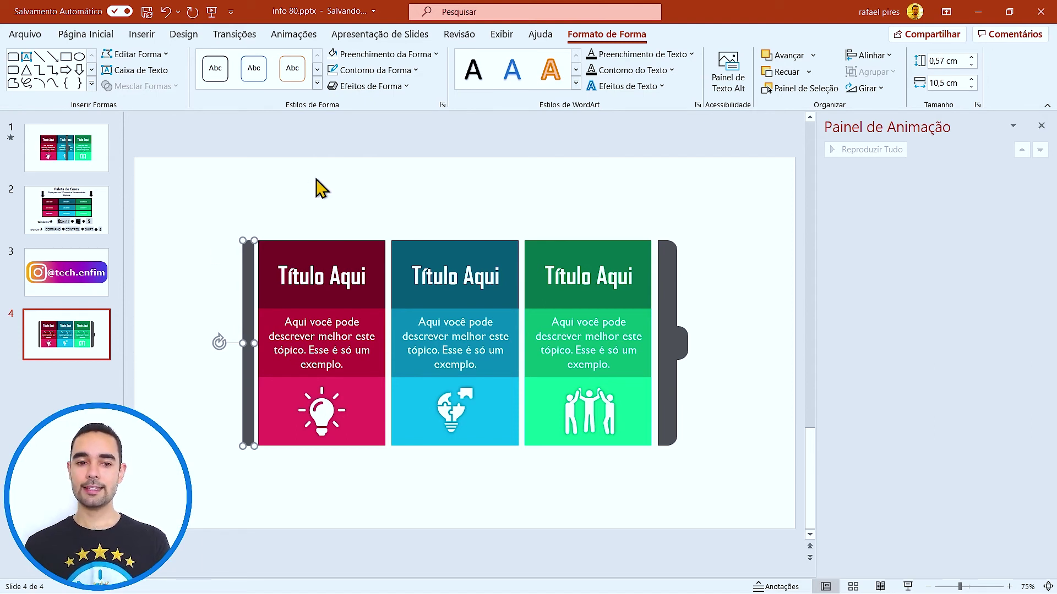
Nudge the left bar right and the right bar left until both sit over the middle teal column.
key("Right")
key("Right")
key("Right")
key("Right")
key("Right")
key("Right")
key("Right")
key("Right")
key("Right")
key("Right")
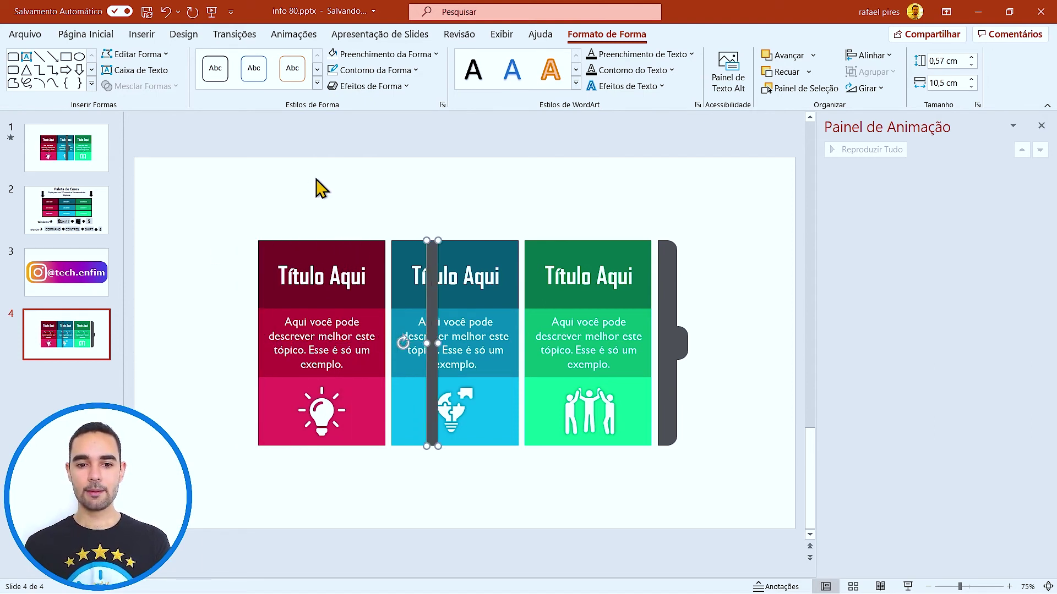
key("Right")
key("Right")
key("Right")
key("Right")
key("Right")
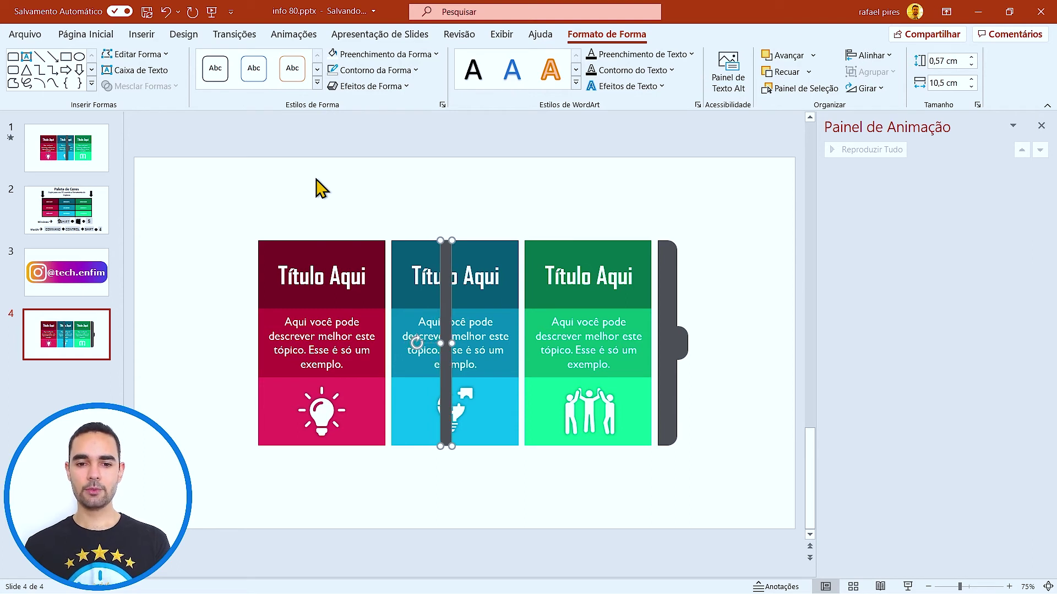
key("Right")
key("Right")
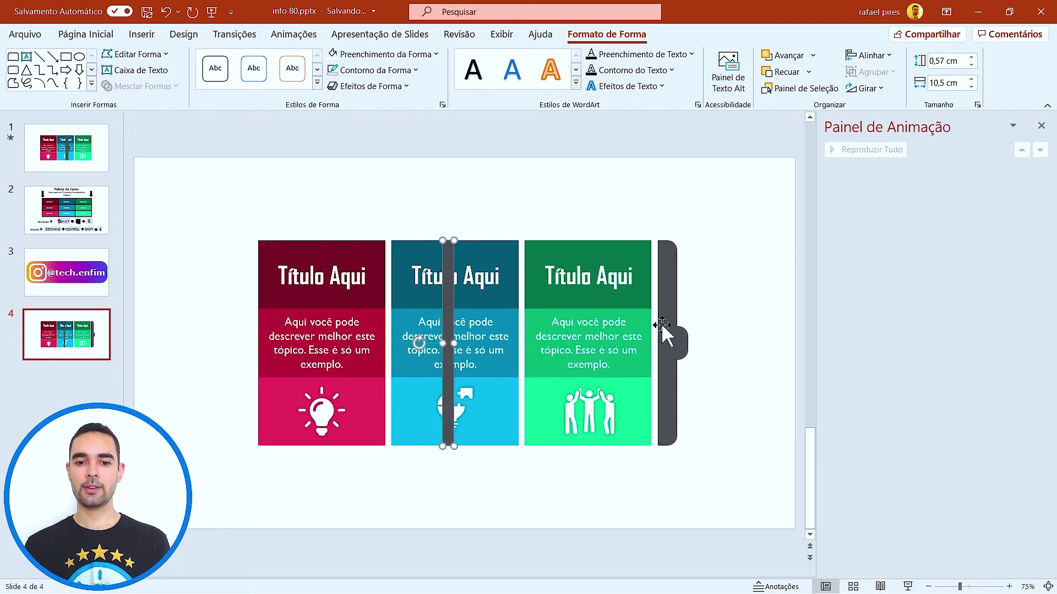
left_click(675, 306)
key("Left")
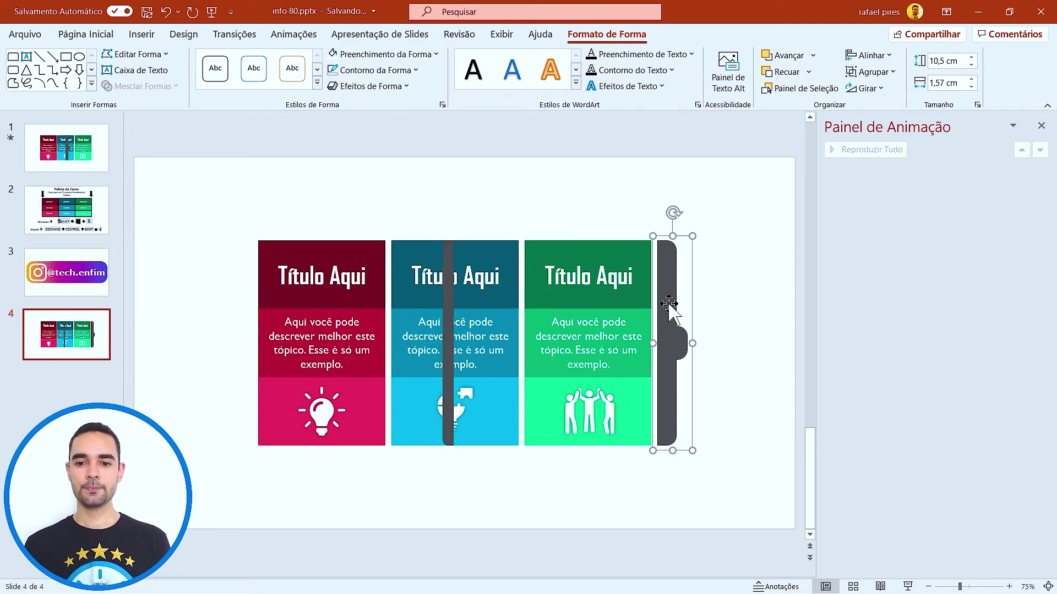
key("Left")
key("Left")
key("Left")
key("Left")
key("Left")
key("Left")
key("Left")
key("Left")
key("Left")
key("Left")
key("Left")
key("Left")
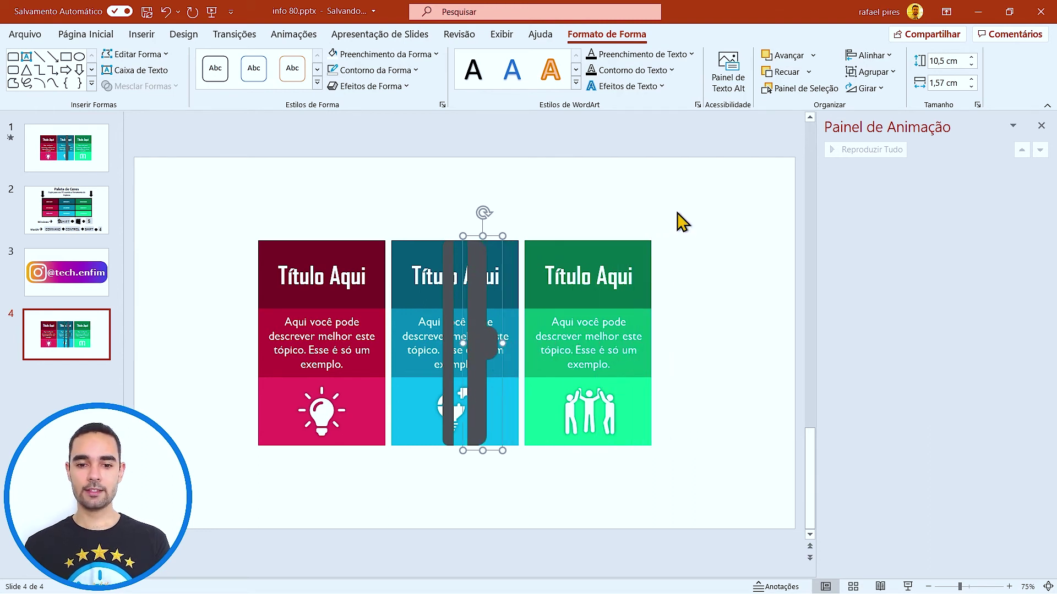
key("Left")
key("Left")
key("Left")
key("Left")
key("Left")
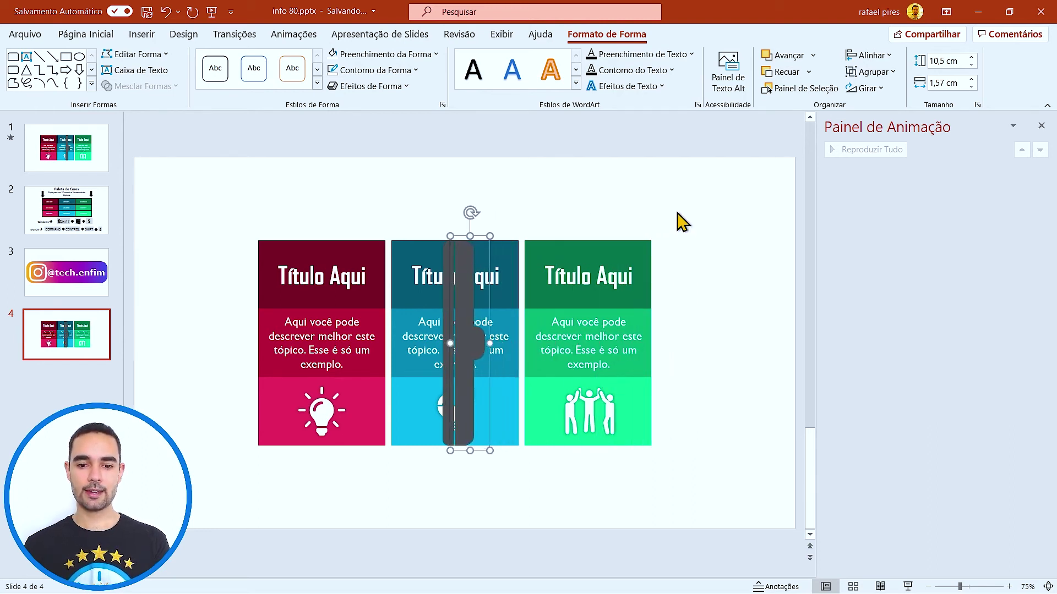
key("Right")
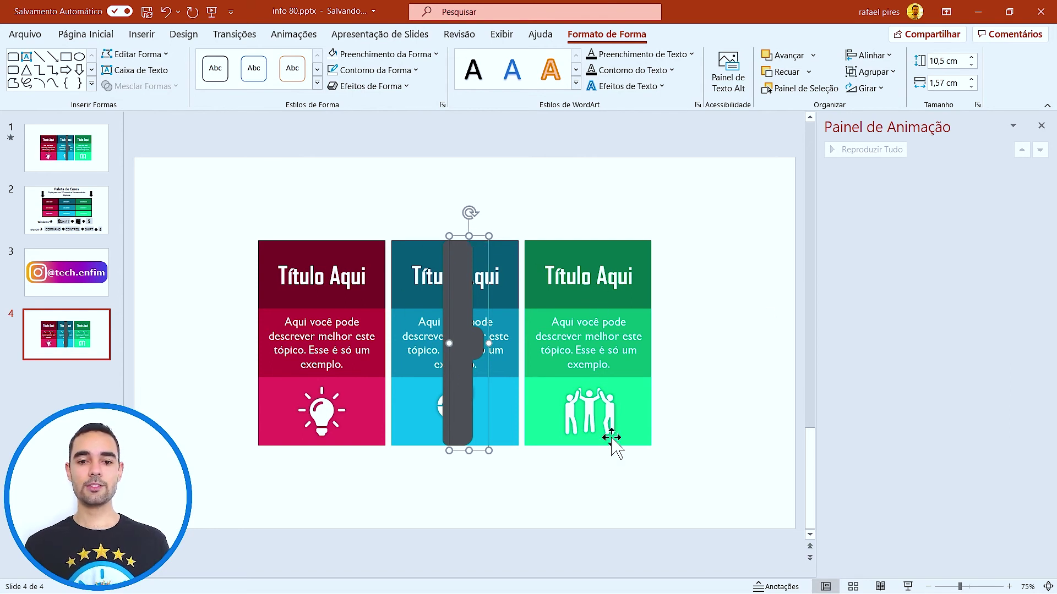
left_click(498, 219)
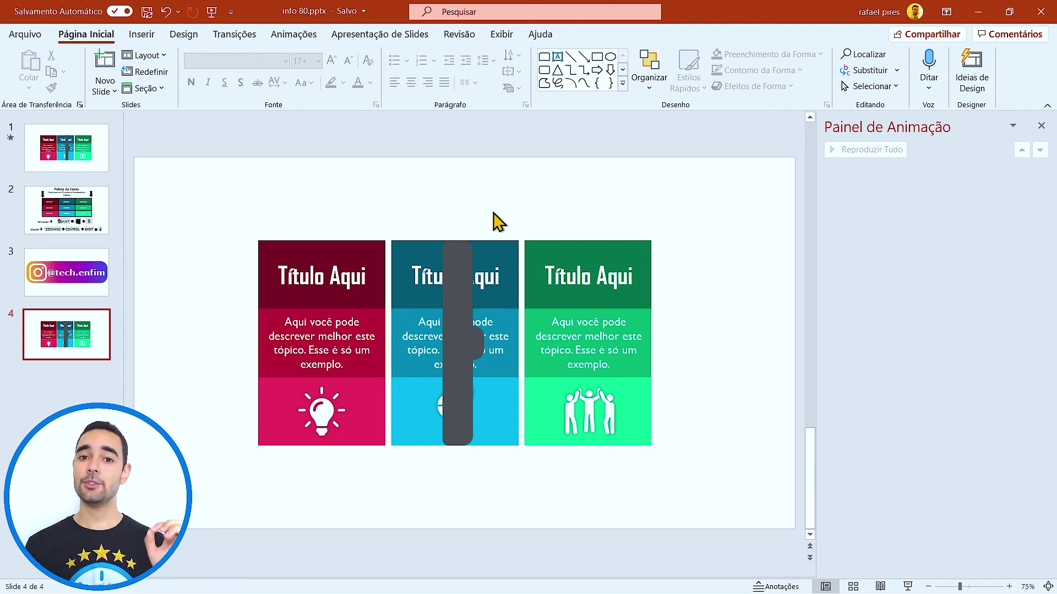
Give the centre bar a Linhas motion path ending past the green column's right edge, and preview it.
left_click(471, 345)
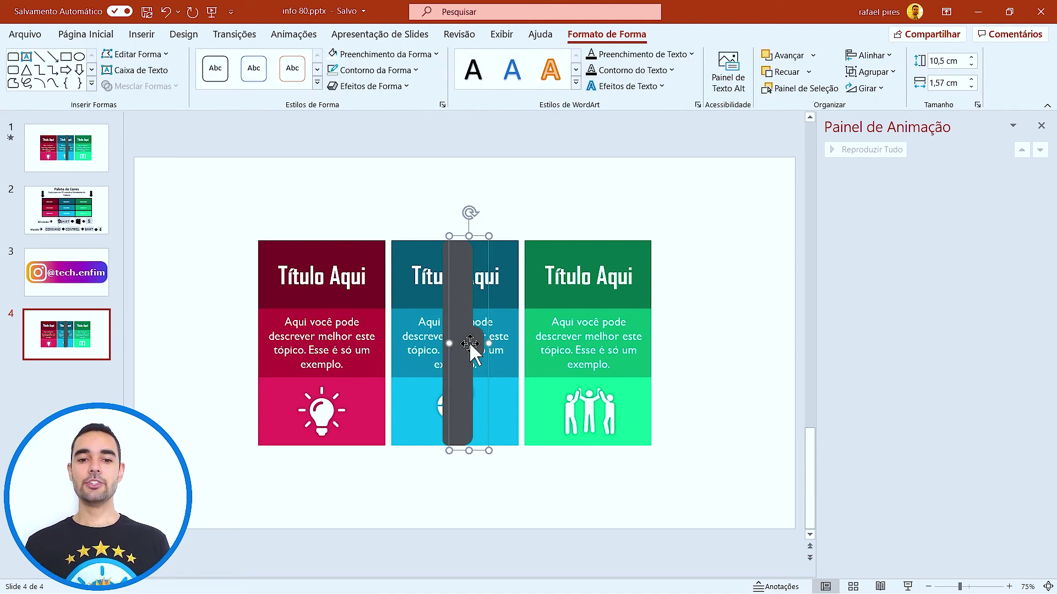
left_click(288, 37)
left_click(711, 70)
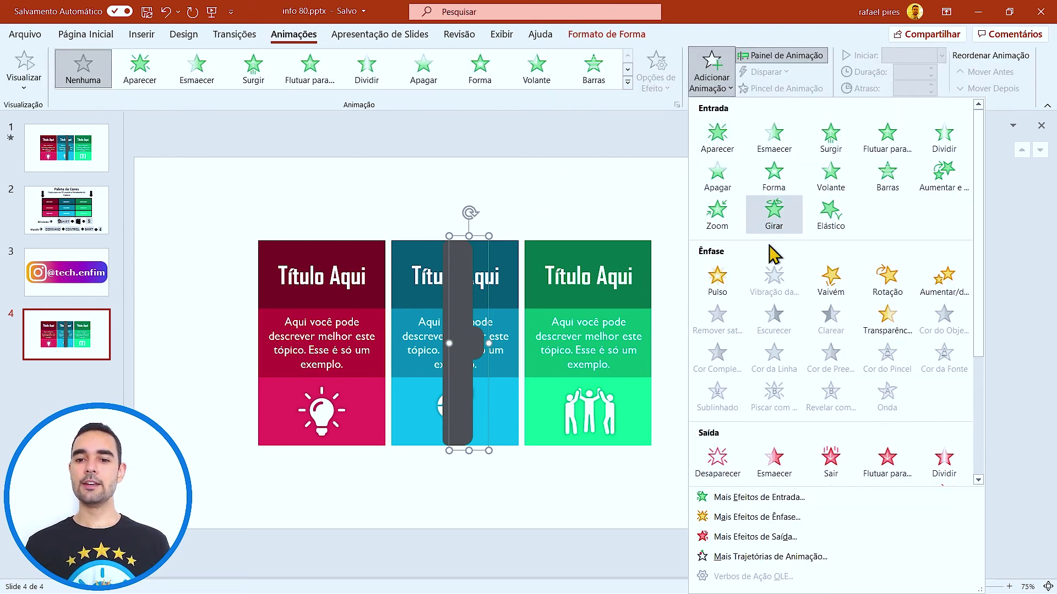
scroll(771, 253, "down", 5)
left_click(698, 415)
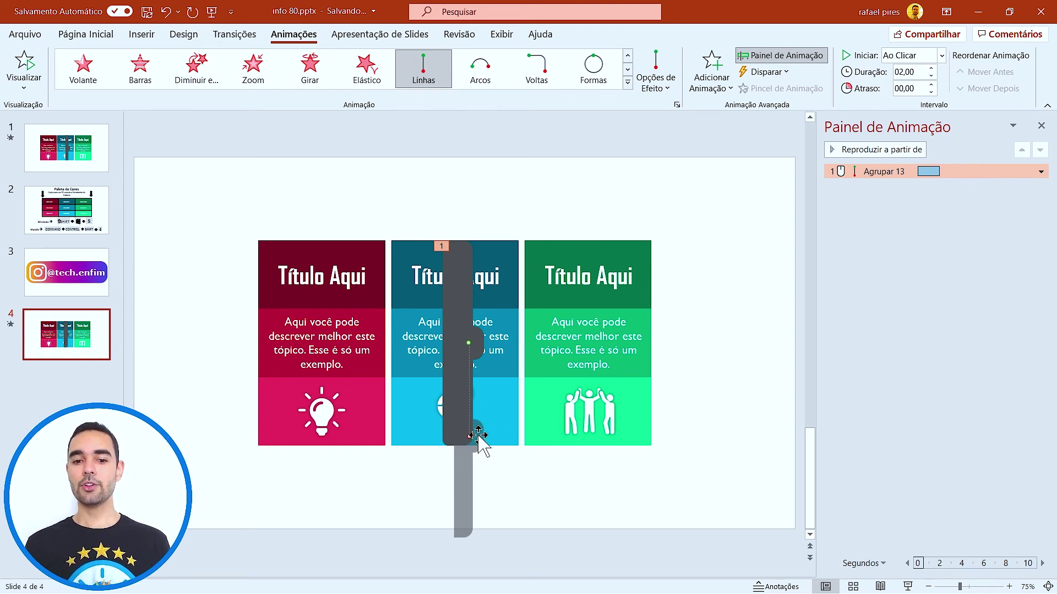
mouse_move(468, 438)
left_mouse_down()
mouse_move(660, 343)
mouse_move(681, 344)
mouse_move(672, 341)
left_mouse_up()
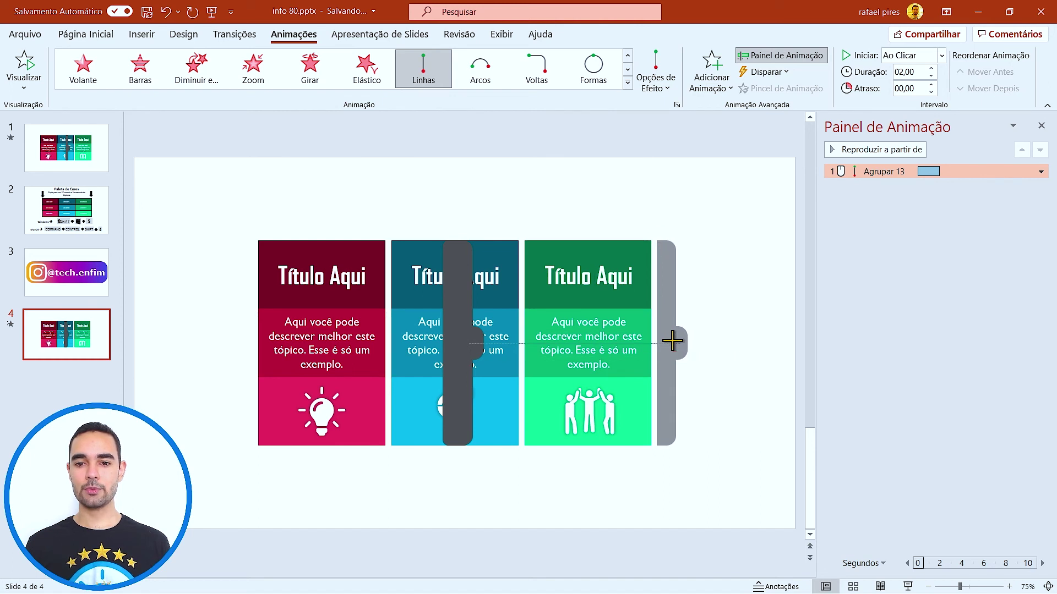
left_click(880, 149)
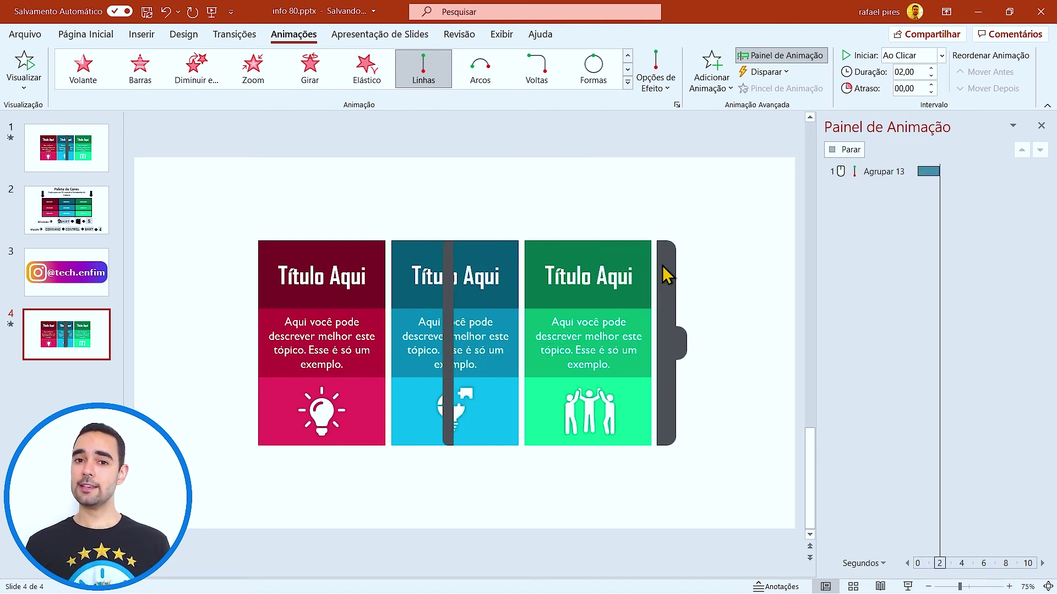
left_click(683, 215)
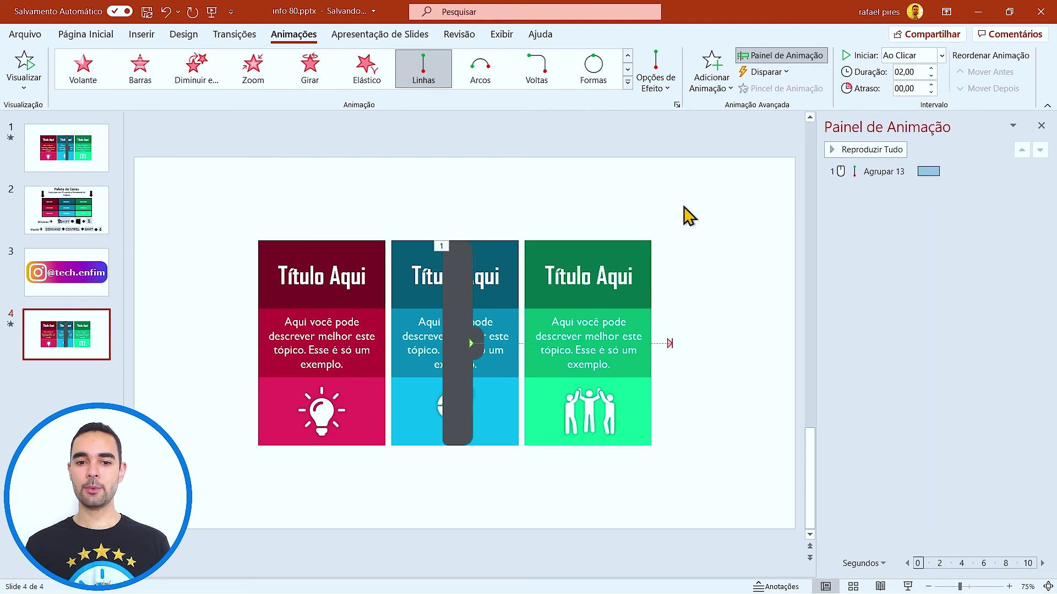
Give the second bar a Linhas motion path ending left on the red column.
left_click(443, 263)
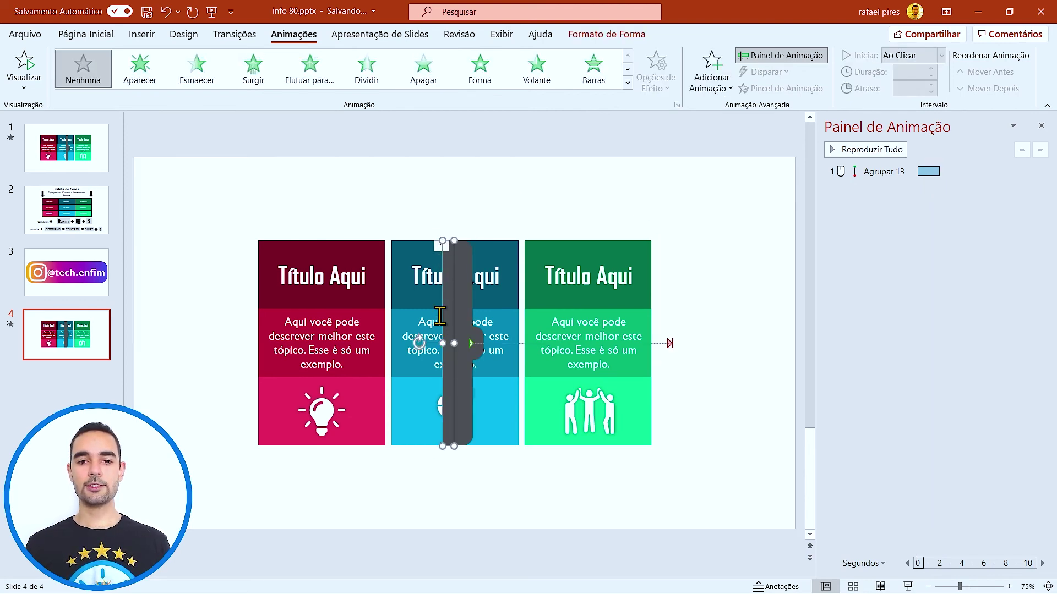
left_click(707, 77)
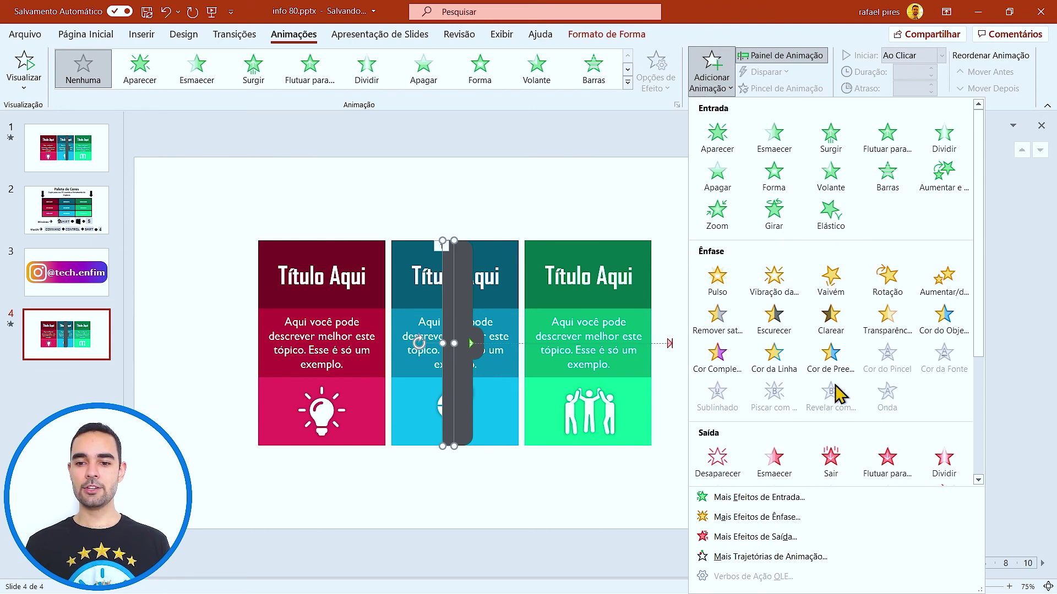
scroll(840, 394, "down", 3)
left_click(717, 419)
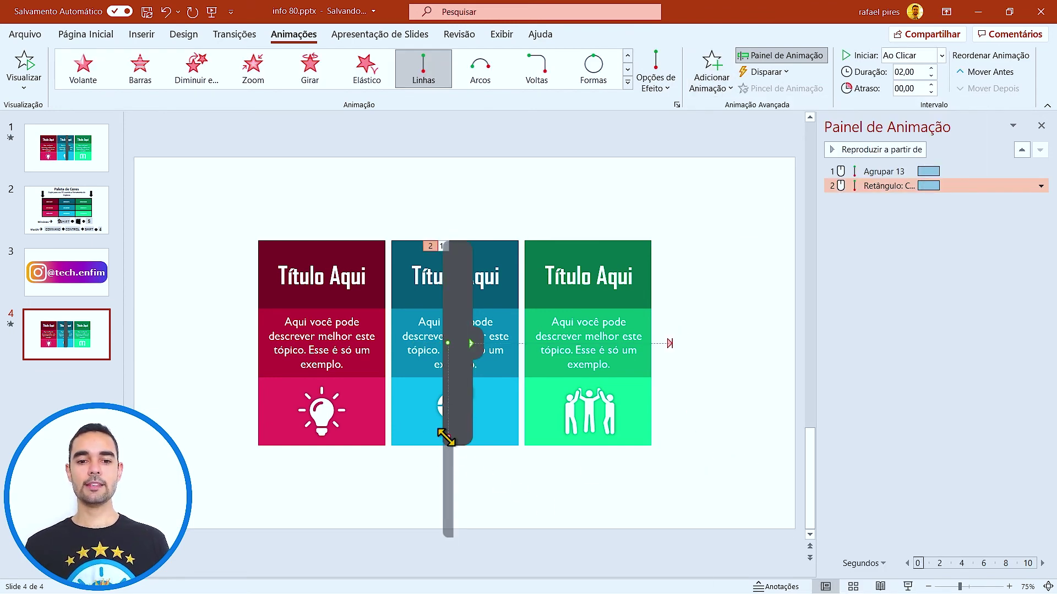
left_click_drag(460, 437, 246, 343)
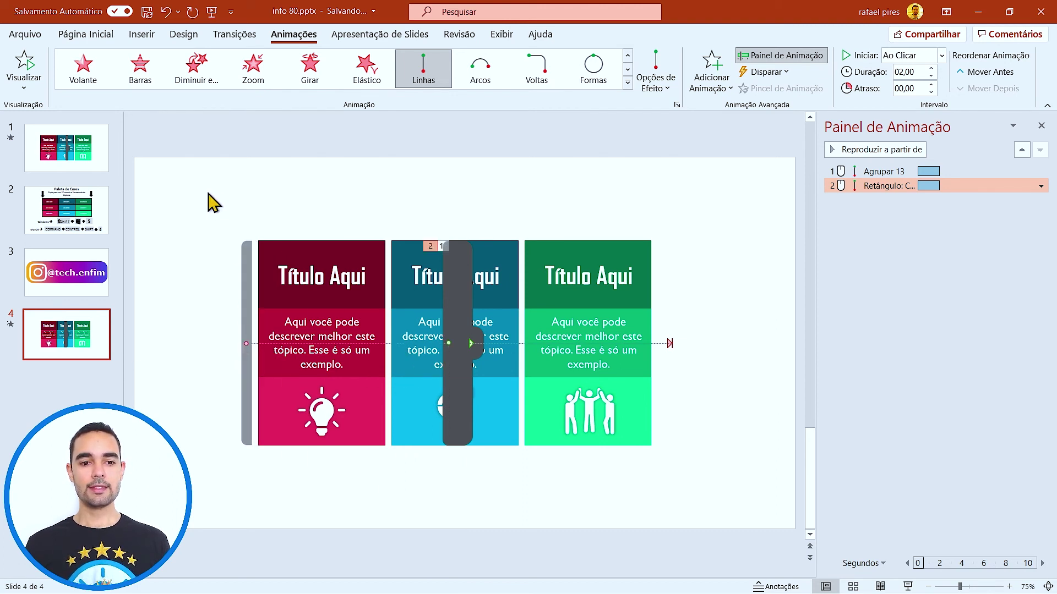
Set both bar animations to start Com o anterior (With Previous).
left_click(411, 204)
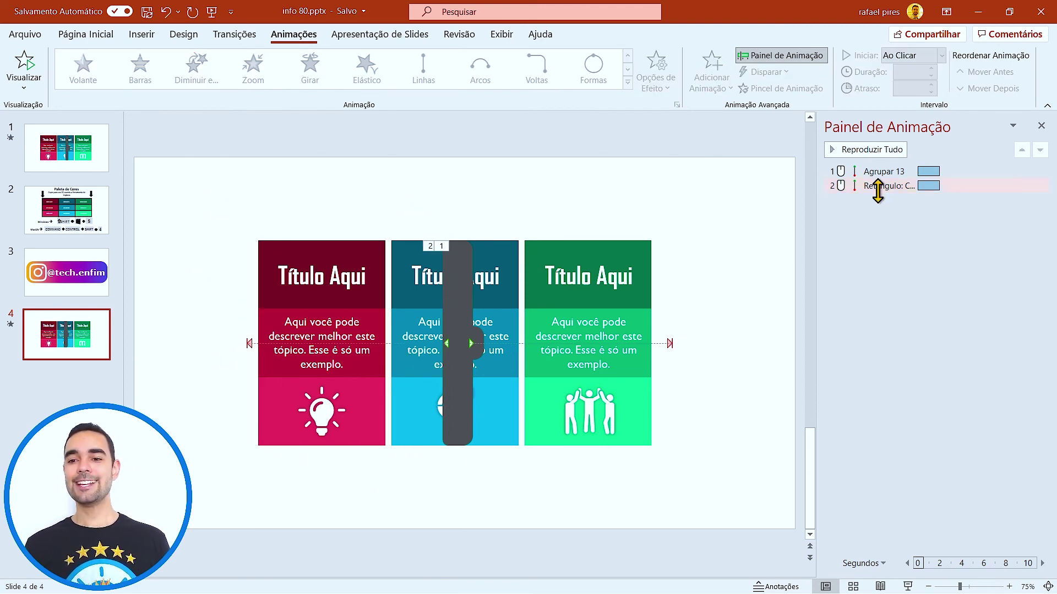
left_click(879, 171)
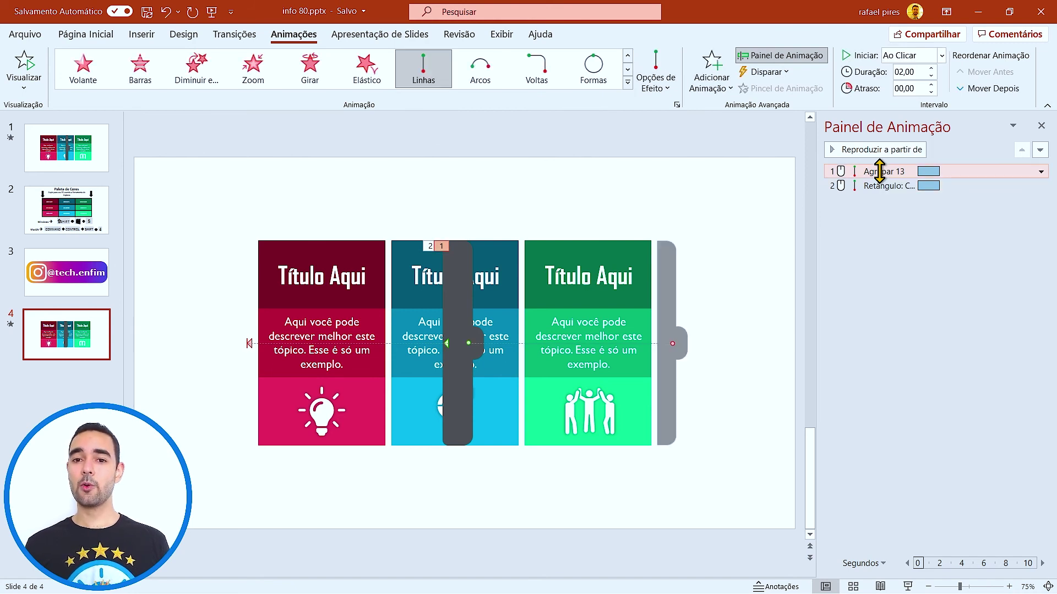
left_click(886, 186, "shift")
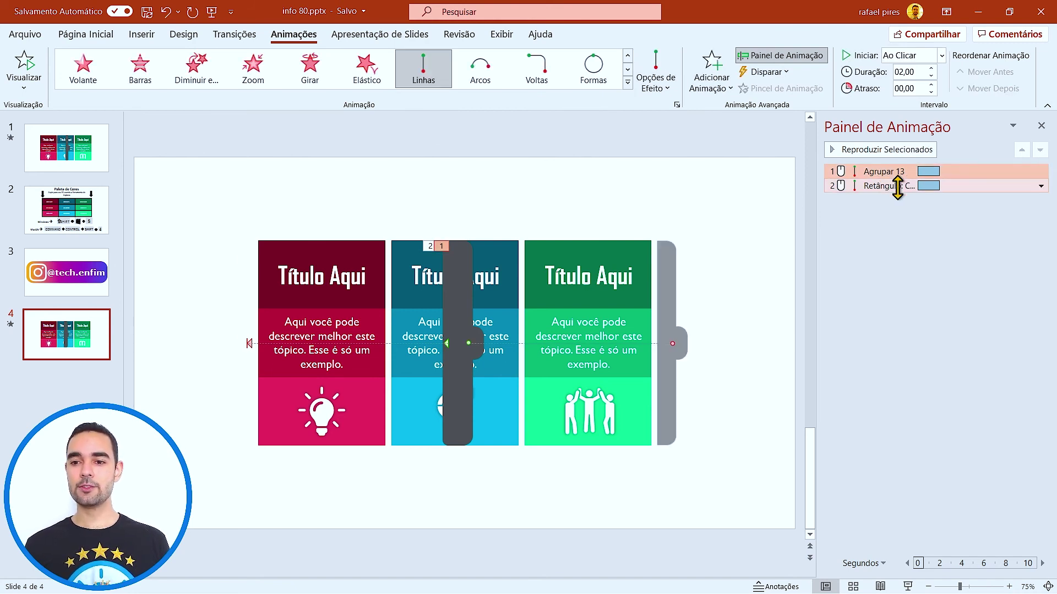
left_click(942, 55)
left_click(905, 88)
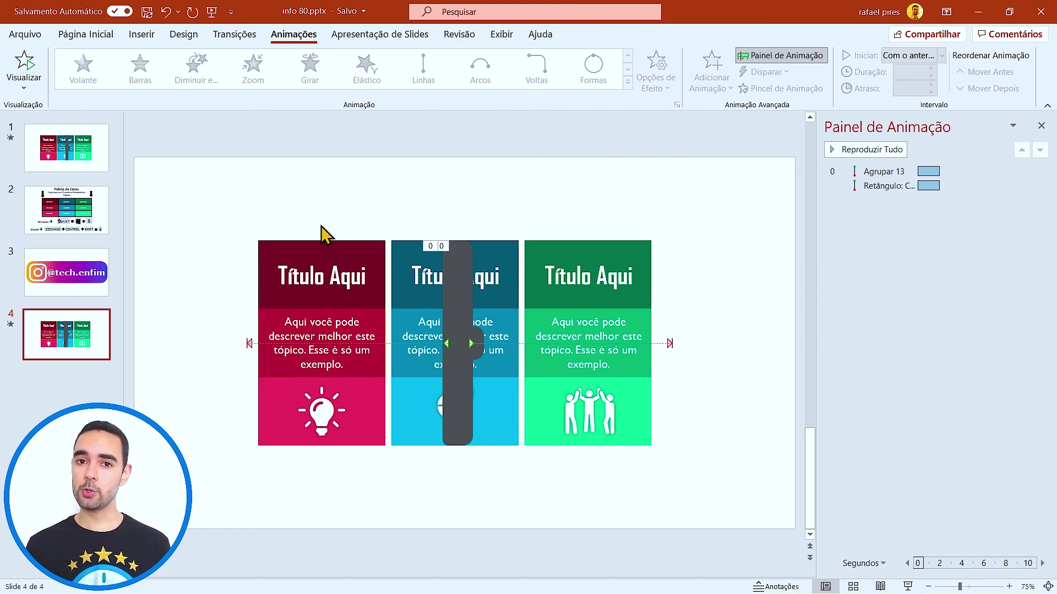
Give the red column a Wipe From Left entrance, starting With Previous with a 1.5 s delay.
left_click(325, 252)
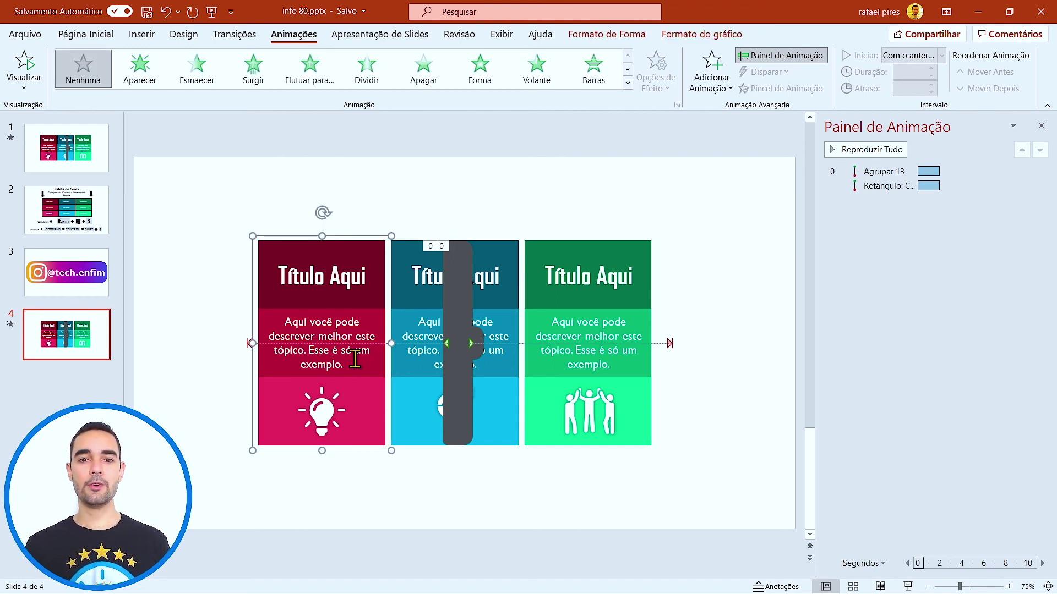
left_click(425, 74)
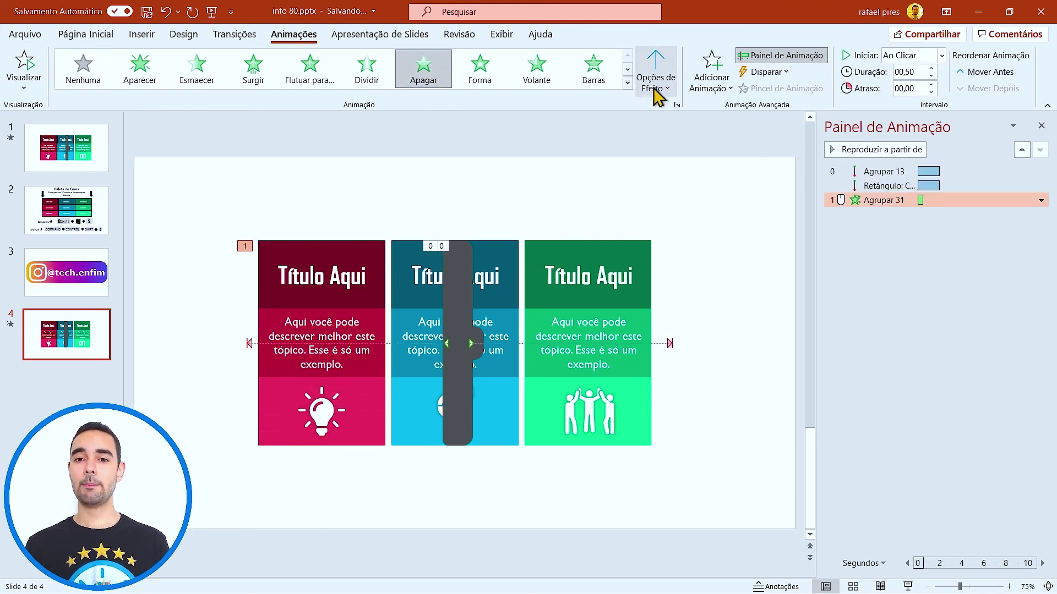
left_click(653, 88)
left_click(689, 171)
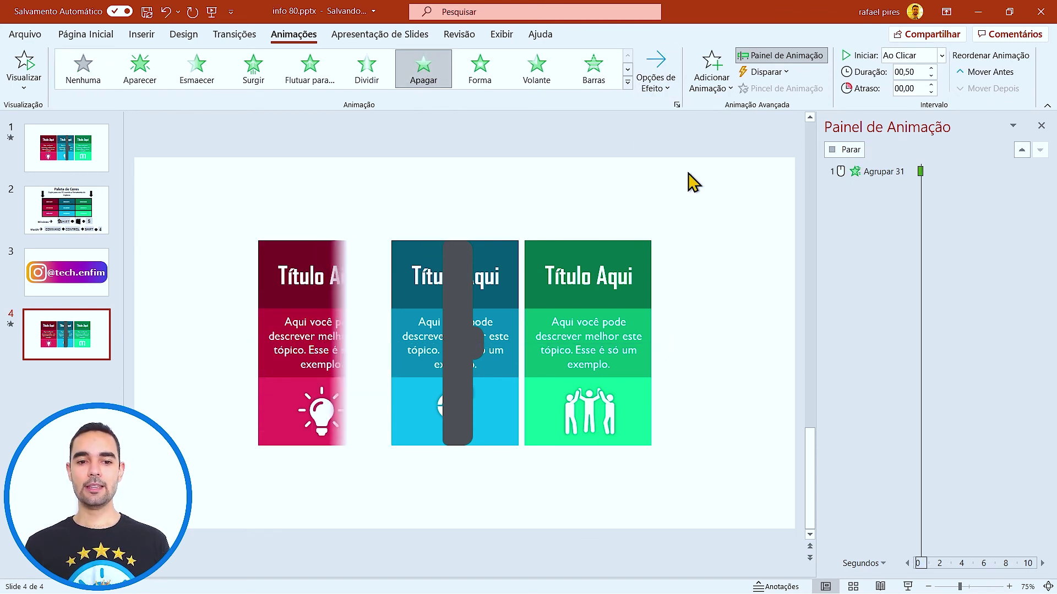
left_click(941, 55)
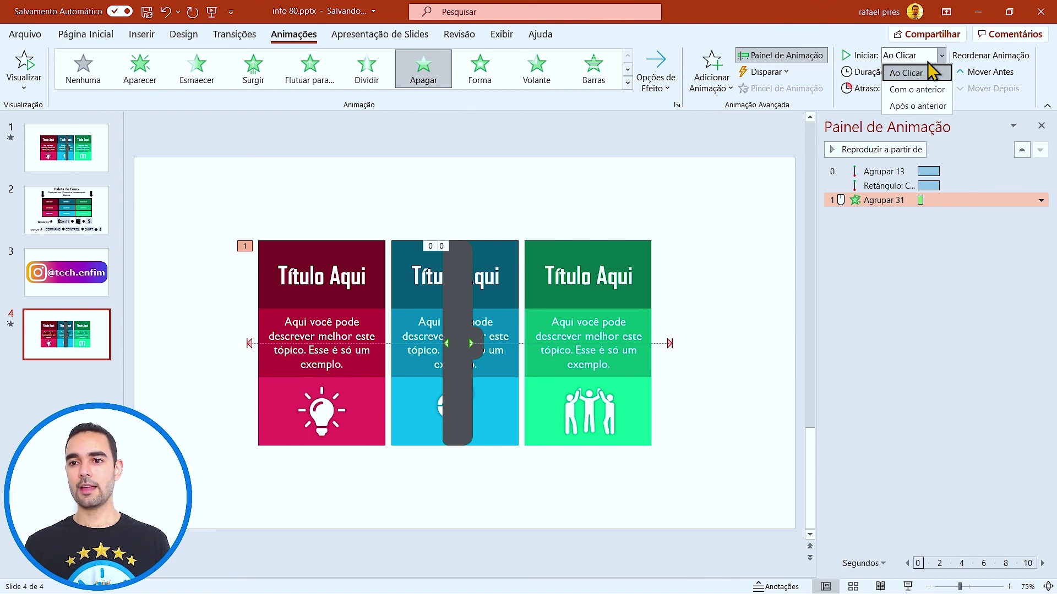
left_click(933, 87)
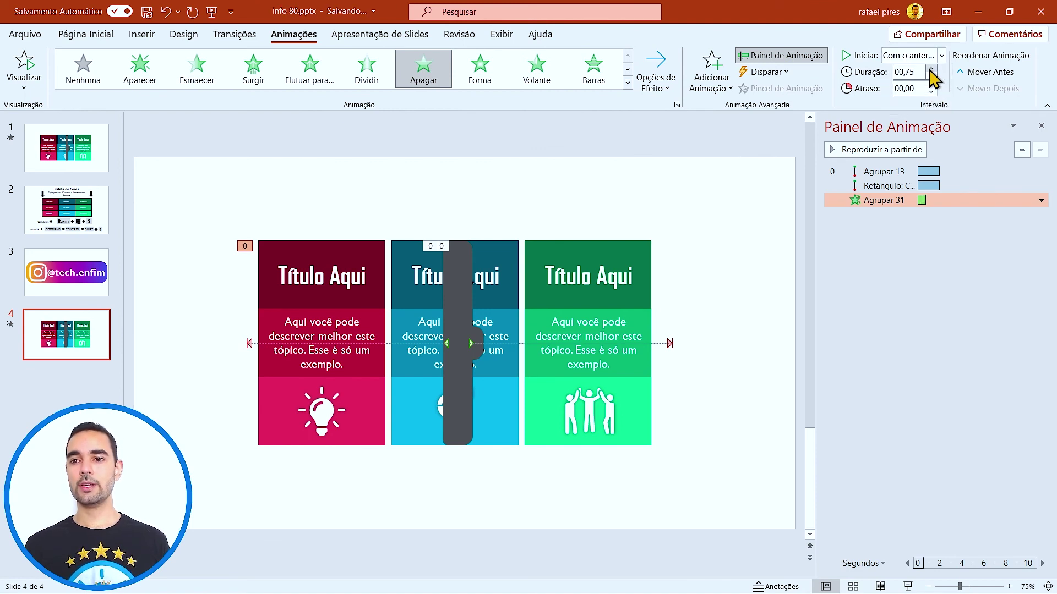
double_click(914, 88)
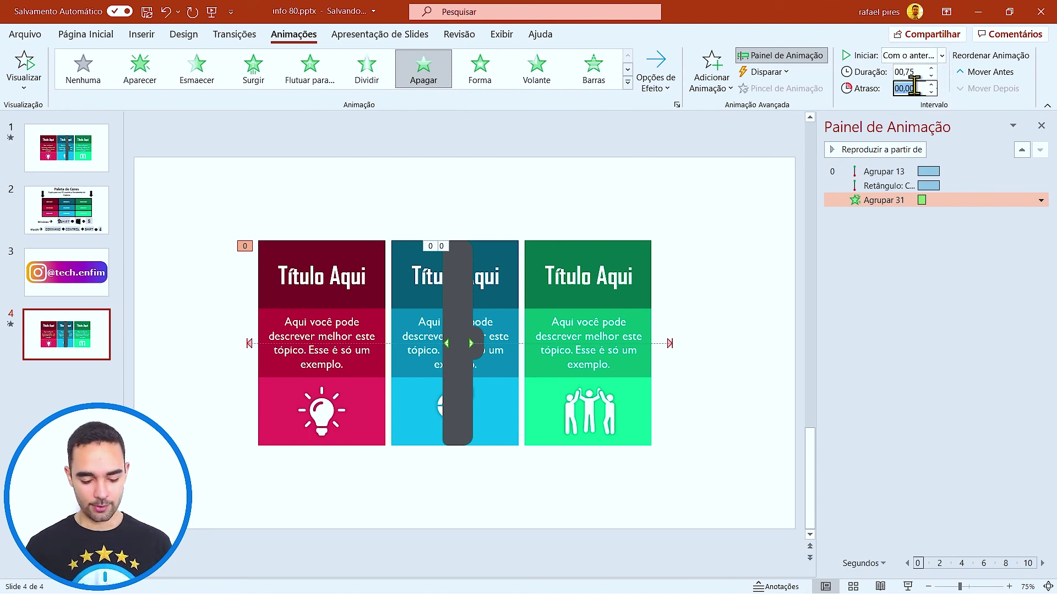
type("1,5")
key("Return")
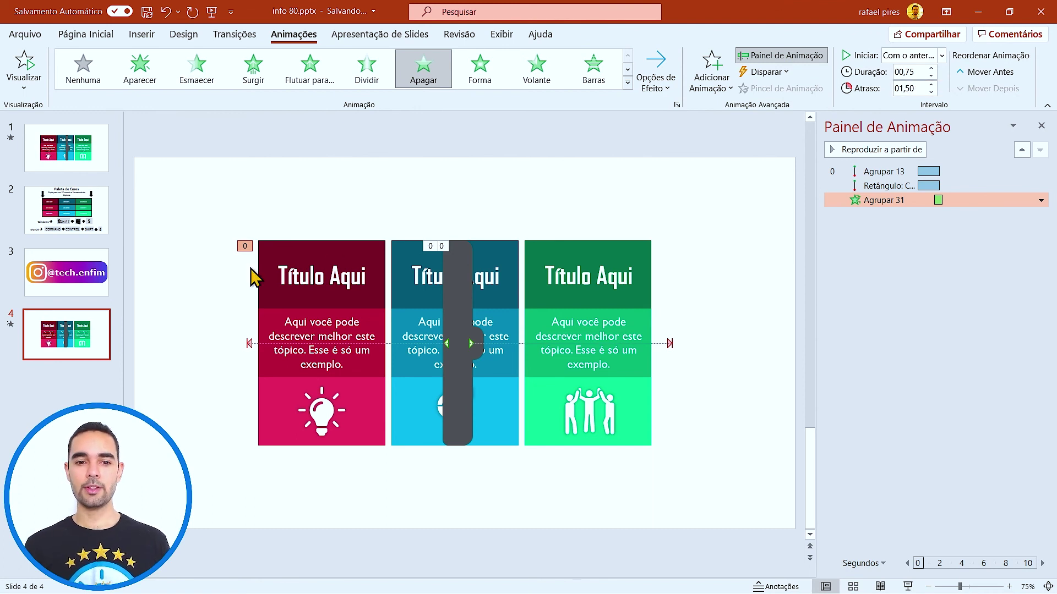
Copy the red column's wipe onto the blue column with Animation Painter, delayed 2.1 s.
left_click(336, 250)
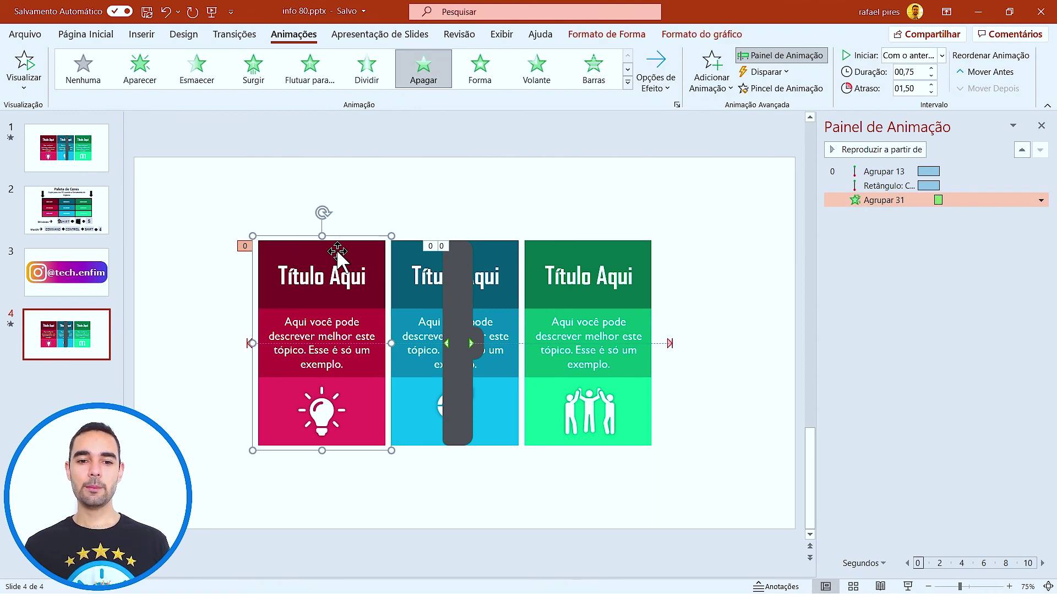
left_click(787, 88)
left_click(505, 262)
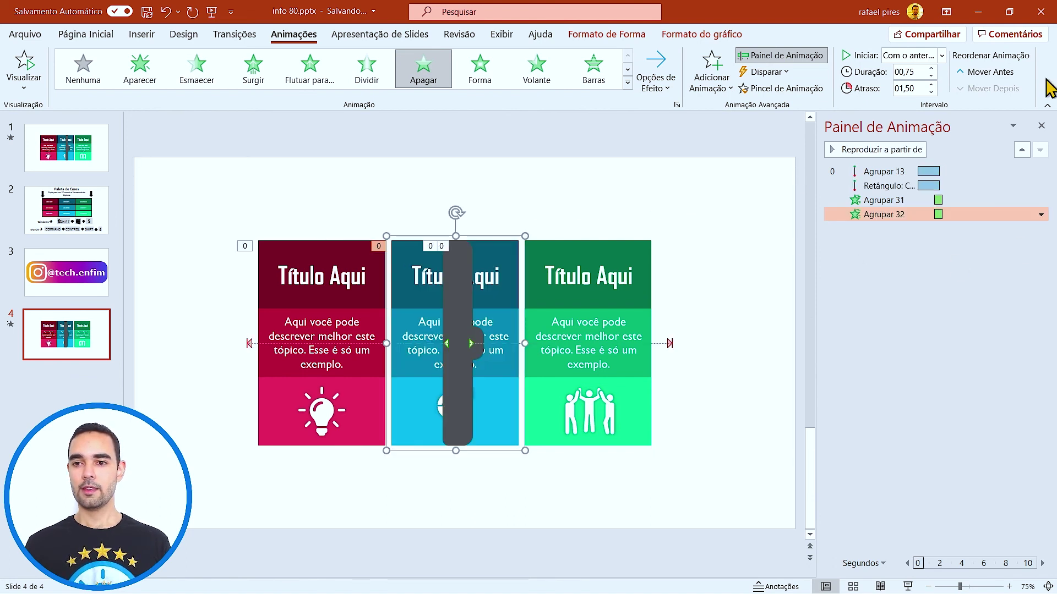
double_click(920, 88)
type("2,")
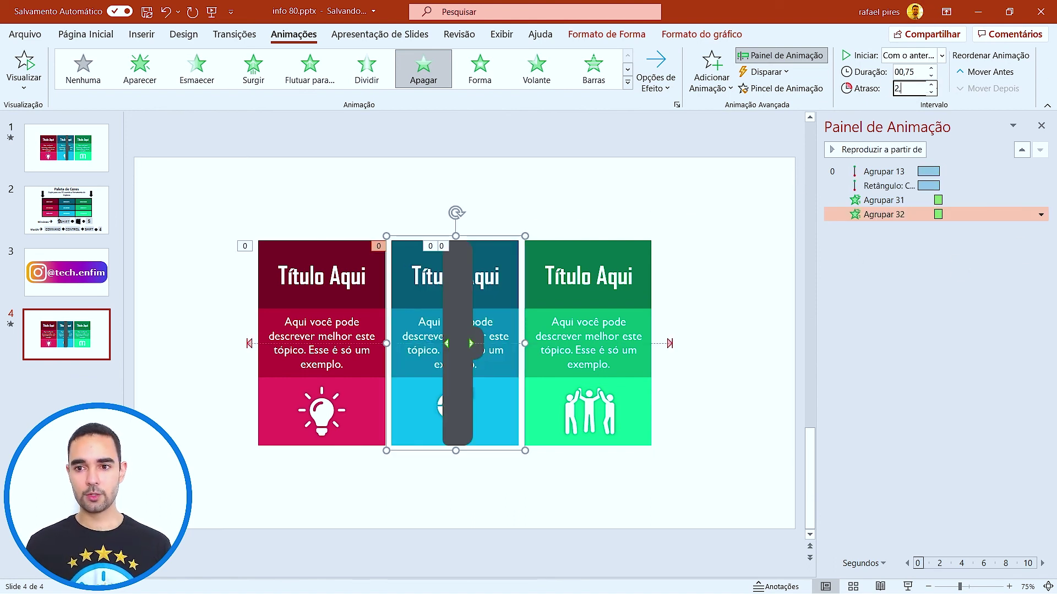
type("10")
key("Return")
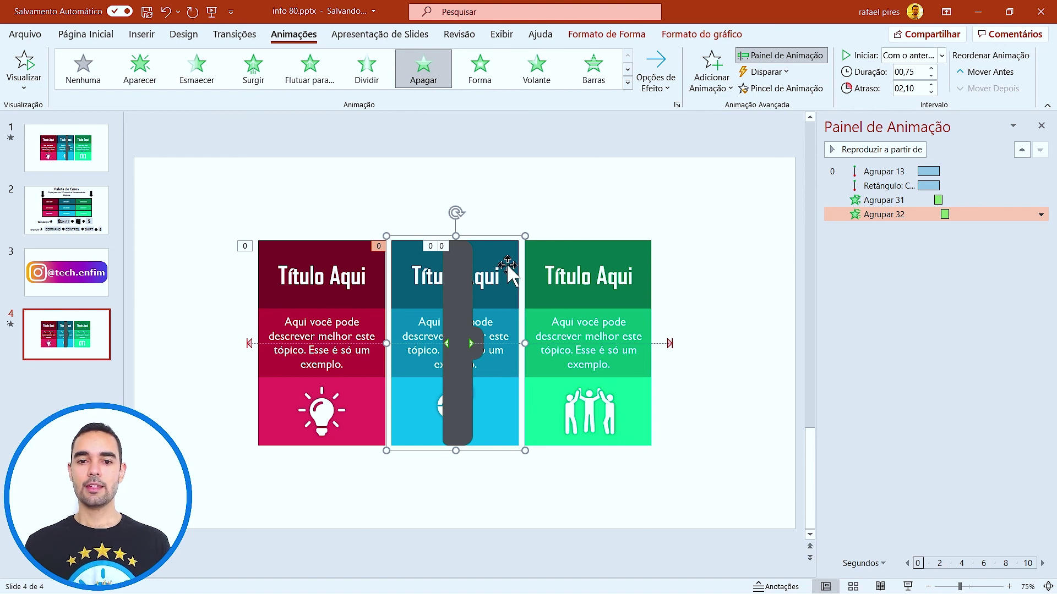
Paint the same wipe onto the green column with a 2.7 s delay.
left_click(781, 88)
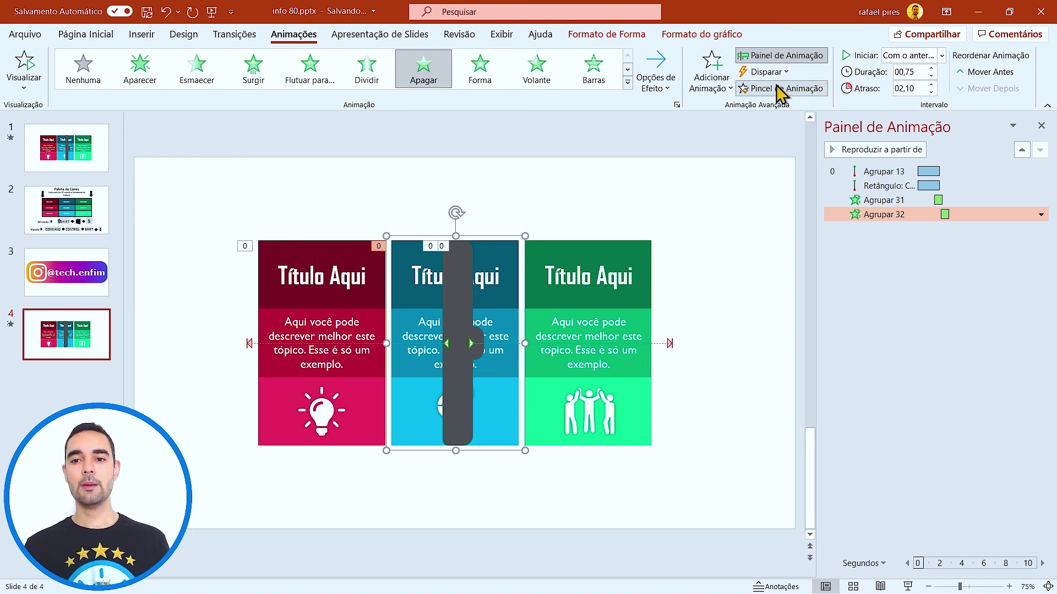
left_click(637, 249)
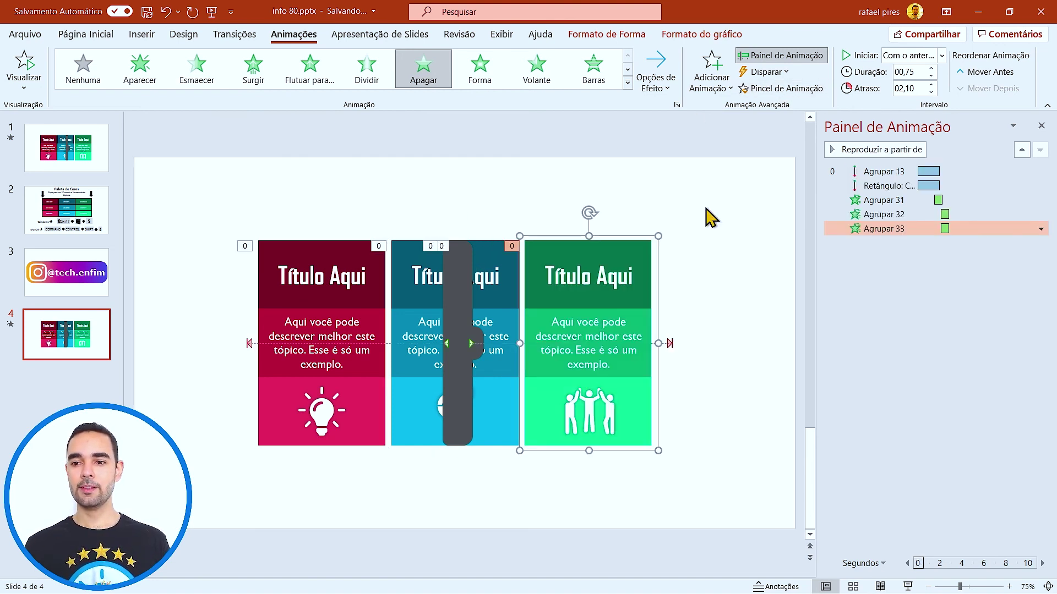
double_click(909, 87)
type("2,7")
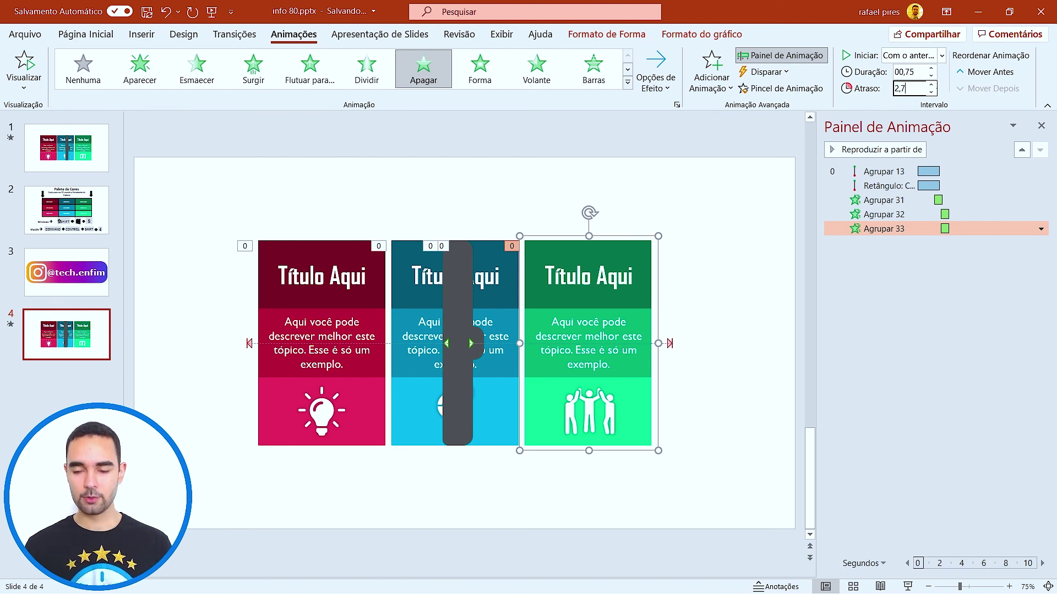
key("Return")
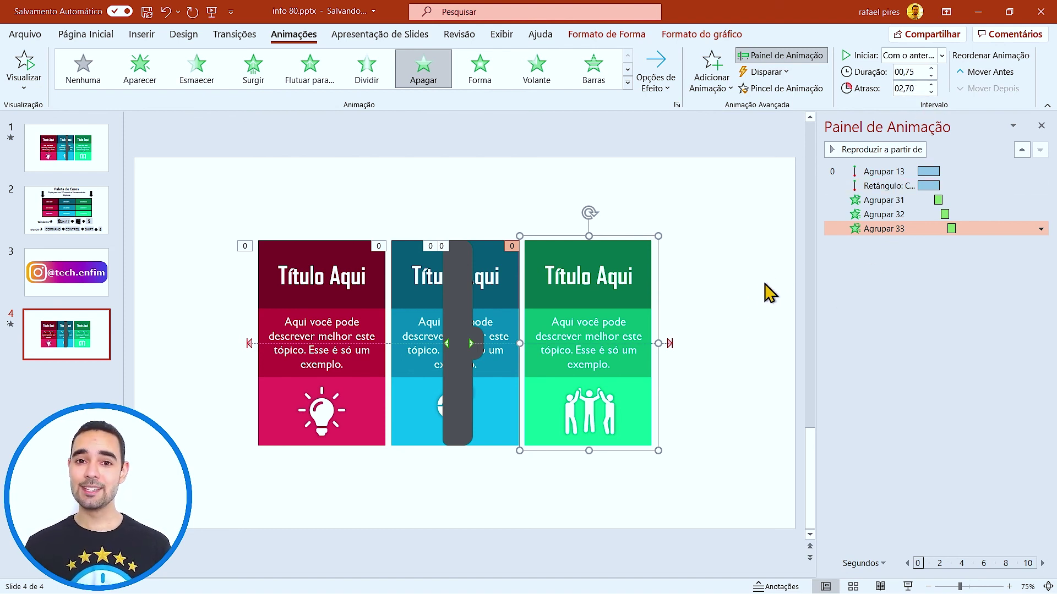
Play slide 4 as a full-screen slide show and advance through its animations.
left_click(908, 586)
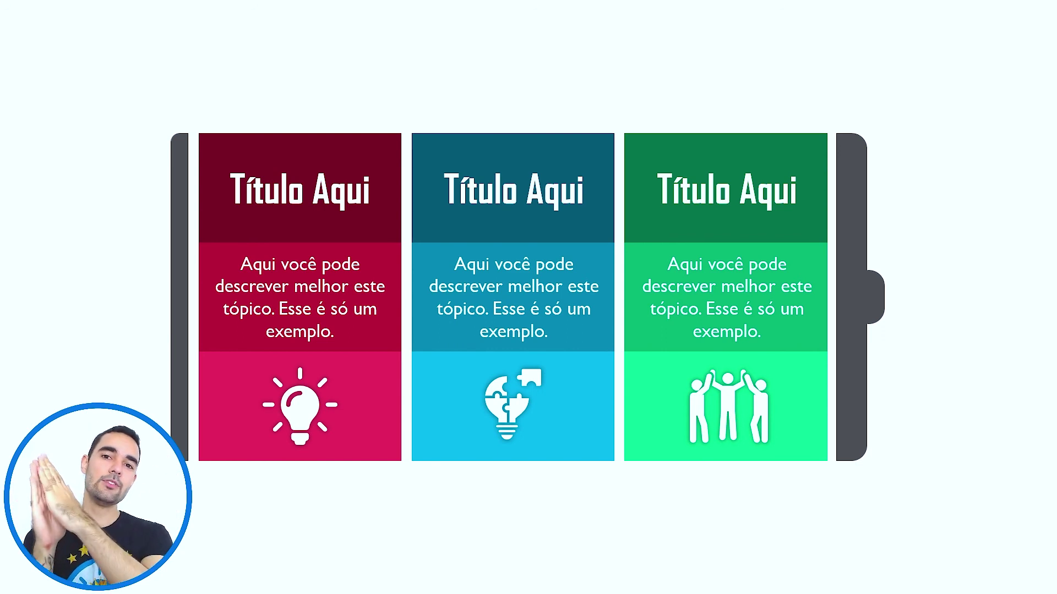
left_click(787, 377)
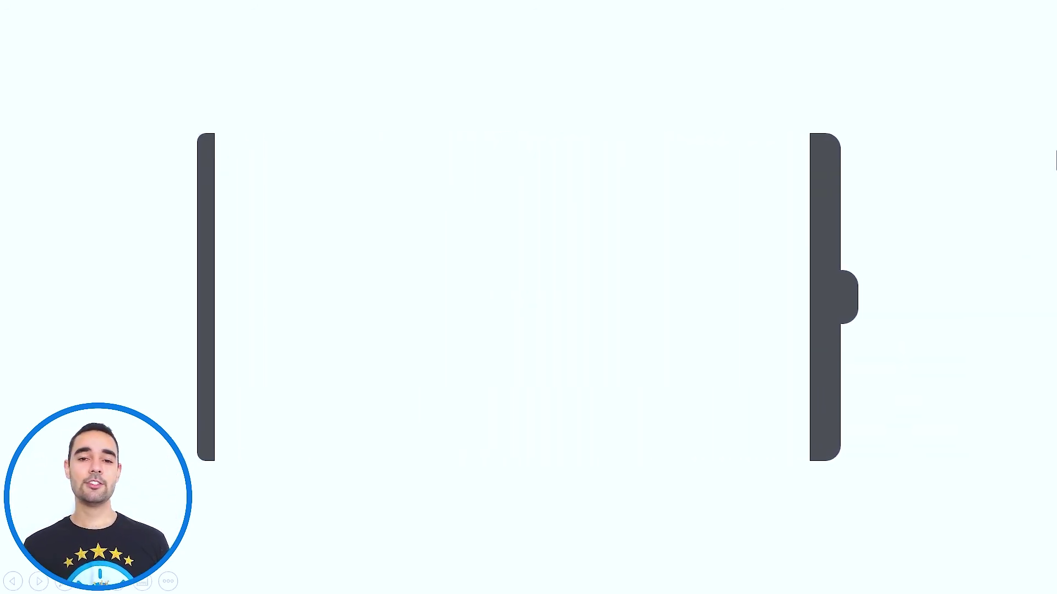